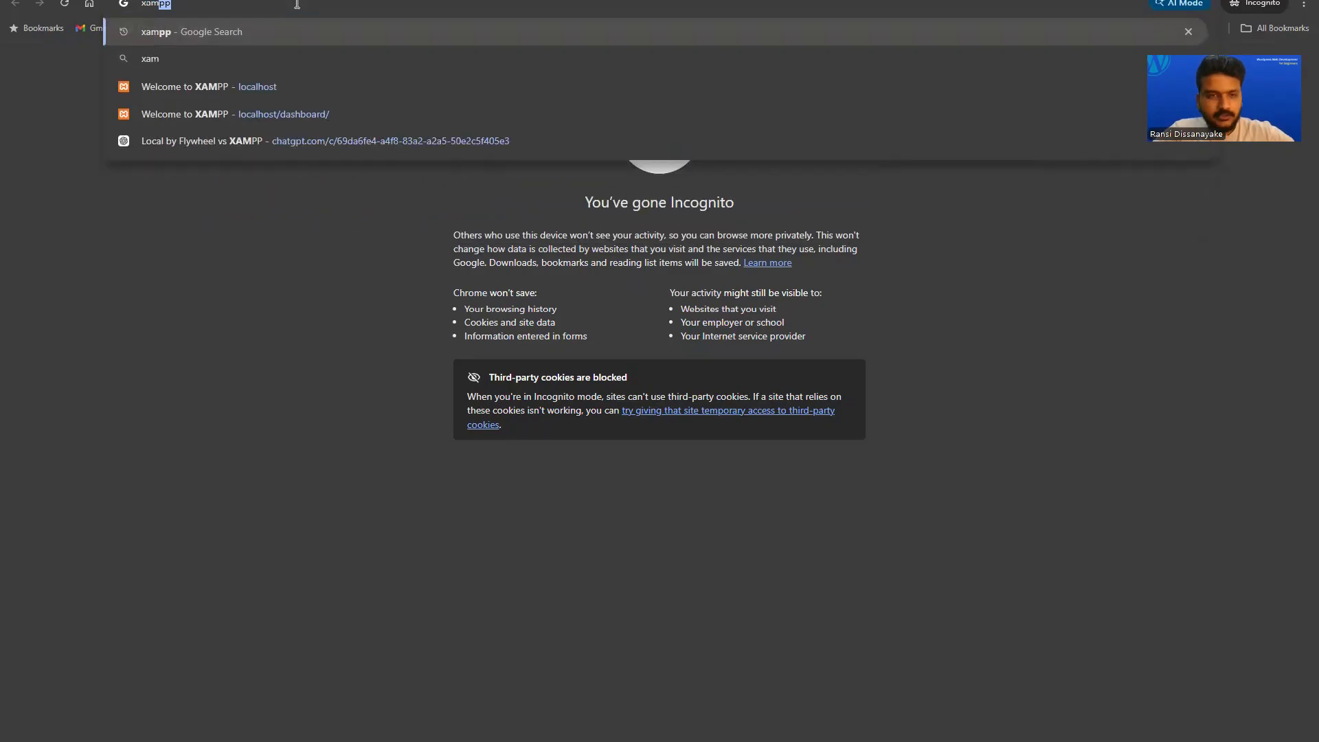
# Search Google for 'xampp download'.
pyautogui.write('download')
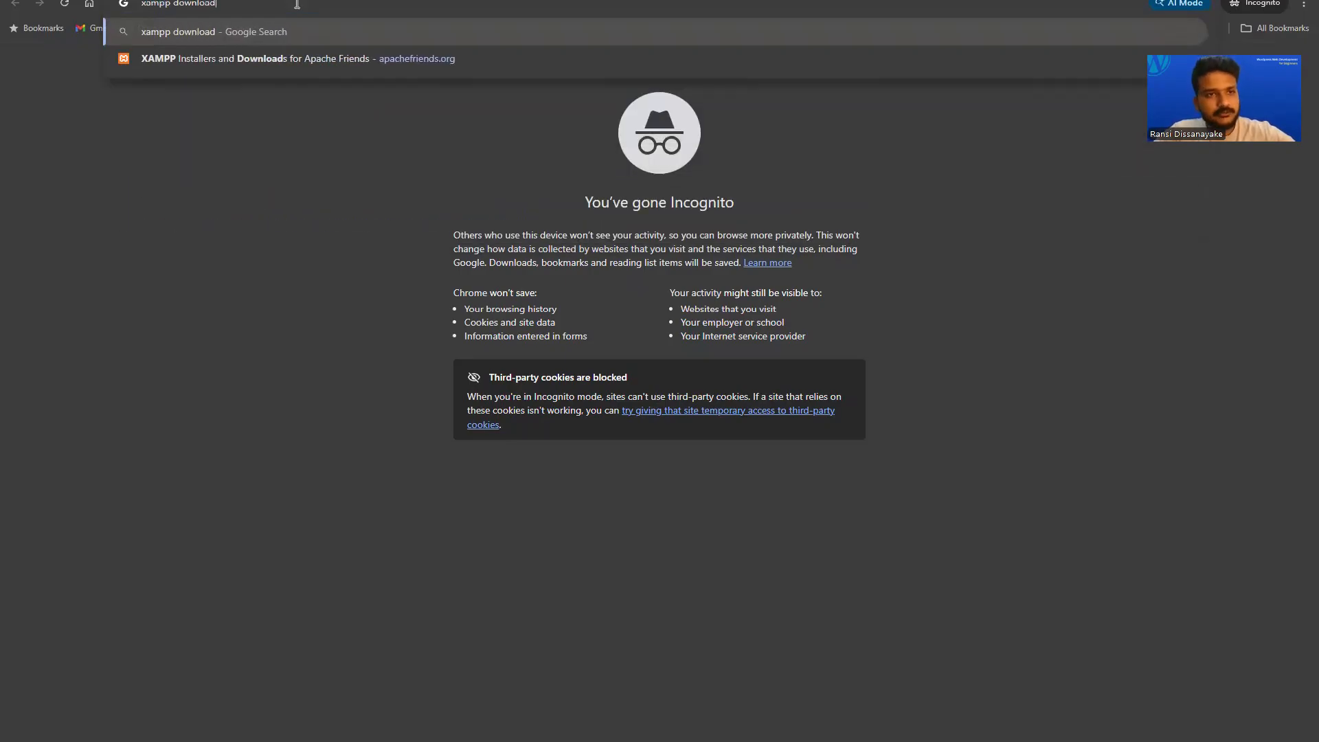
pyautogui.press('Return')
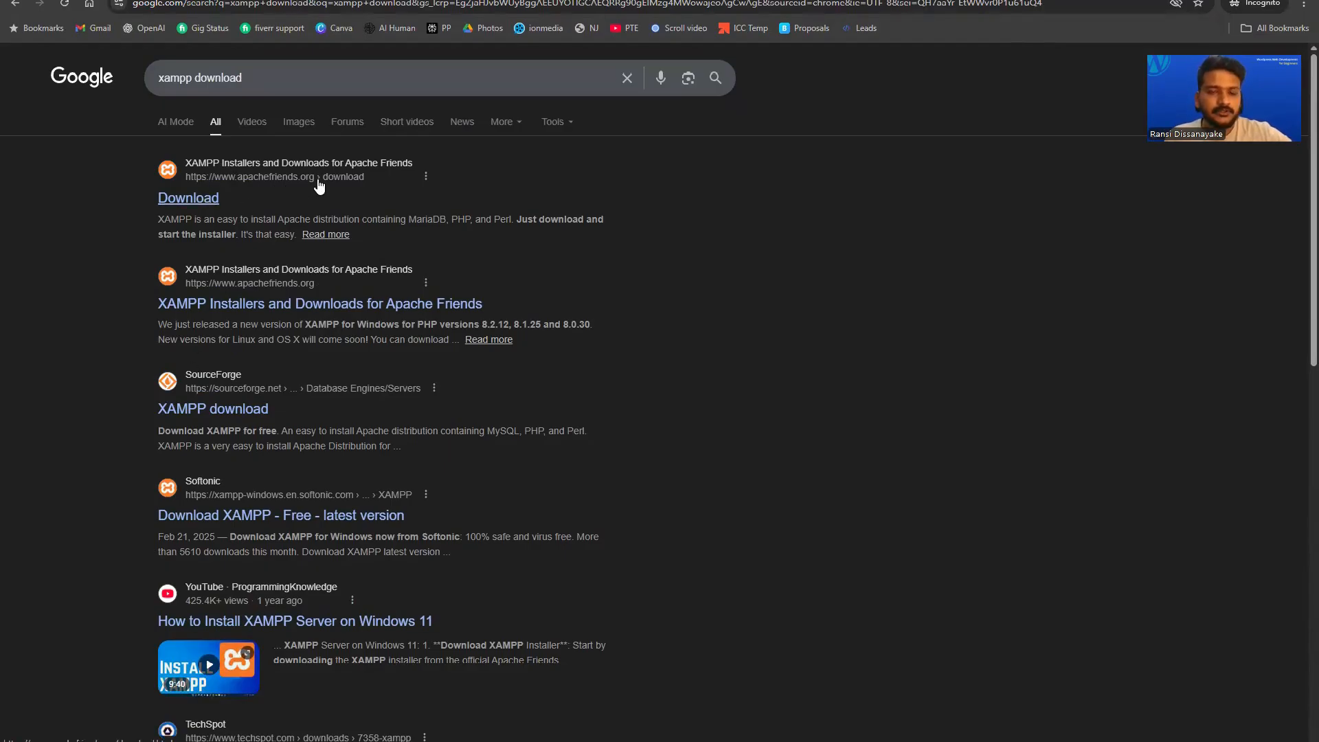
# Open the Apache Friends download page and review the XAMPP for Windows versions and the 144 Mb installer size.
pyautogui.click(200, 204)
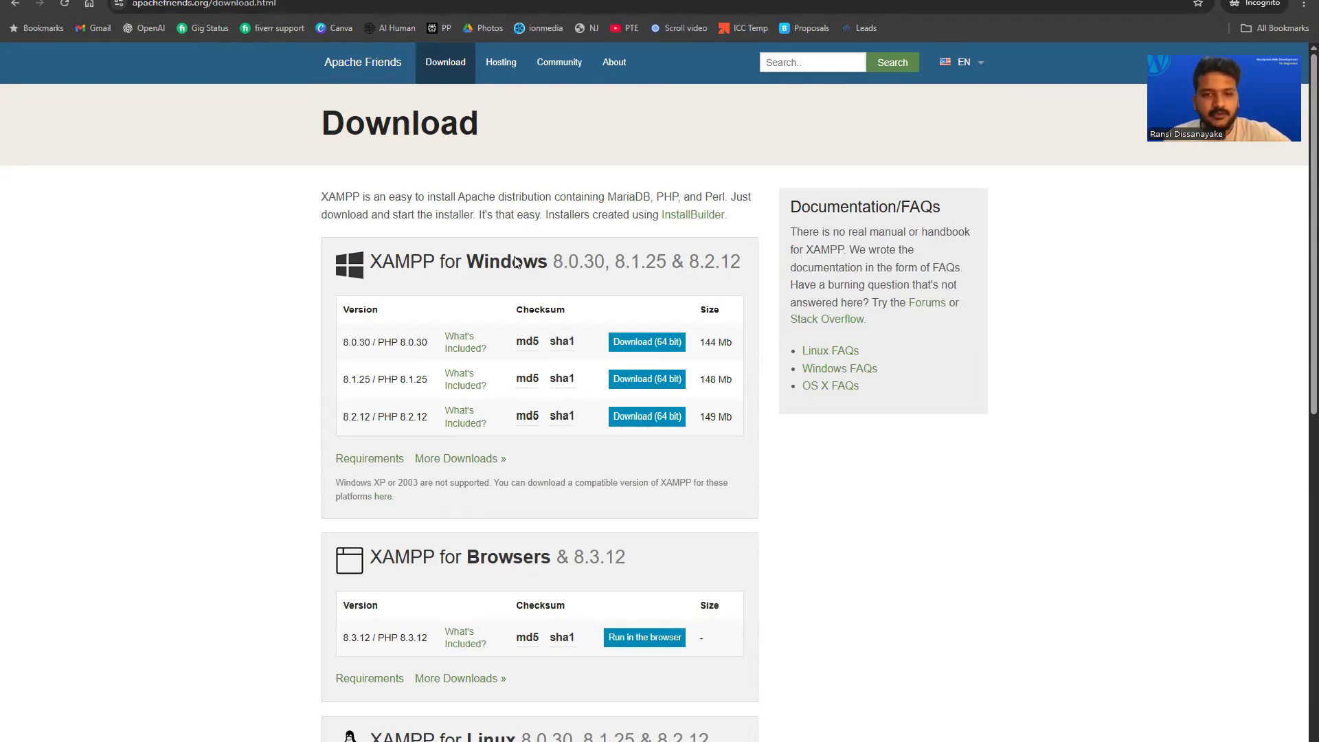
pyautogui.scroll(-2, 517, 262)
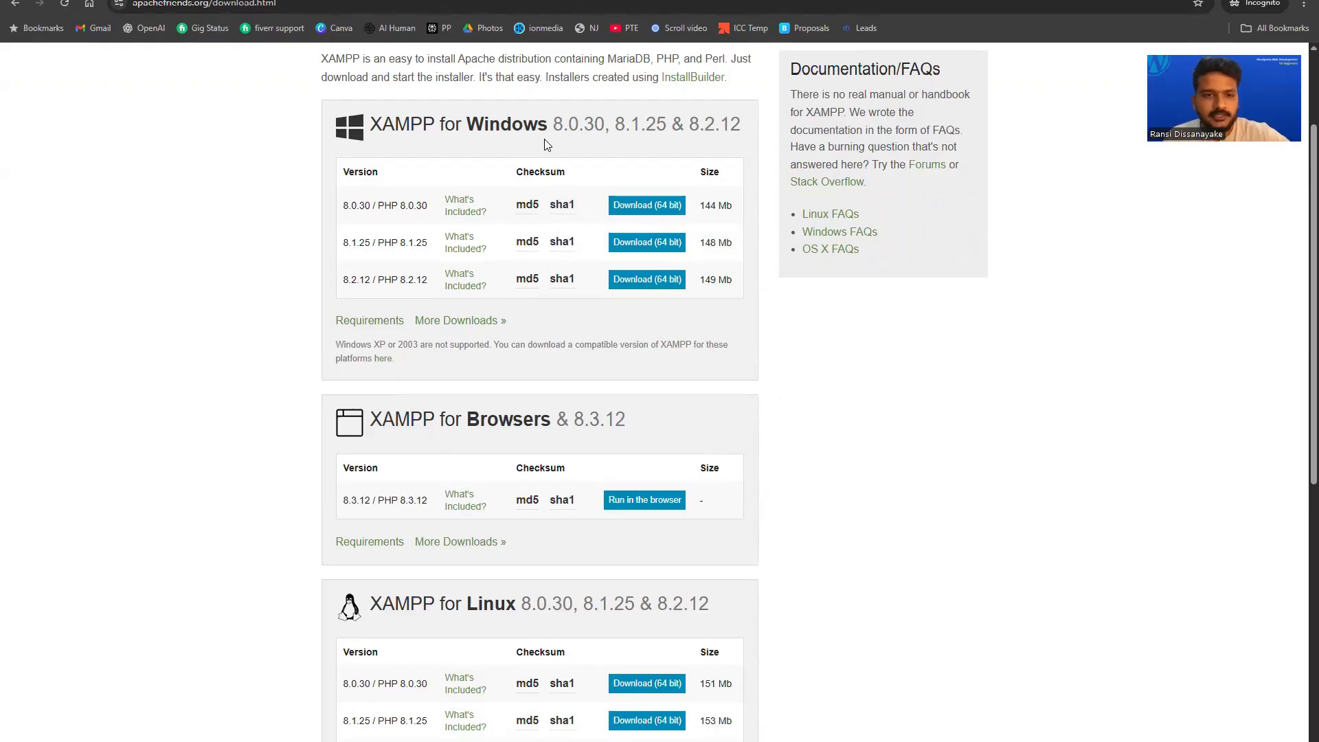
pyautogui.scroll(2, 547, 144)
pyautogui.moveTo(395, 262); pyautogui.dragTo(650, 267)
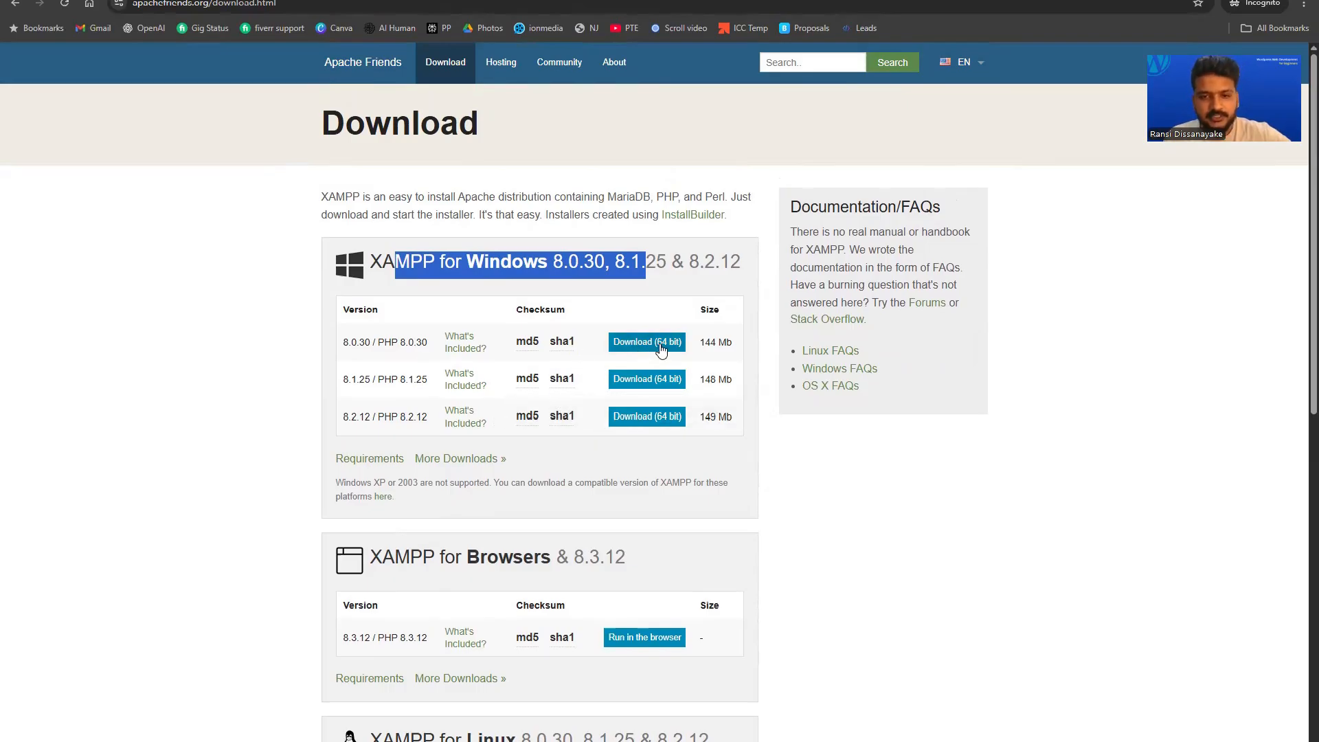
pyautogui.moveTo(697, 342); pyautogui.dragTo(734, 345)
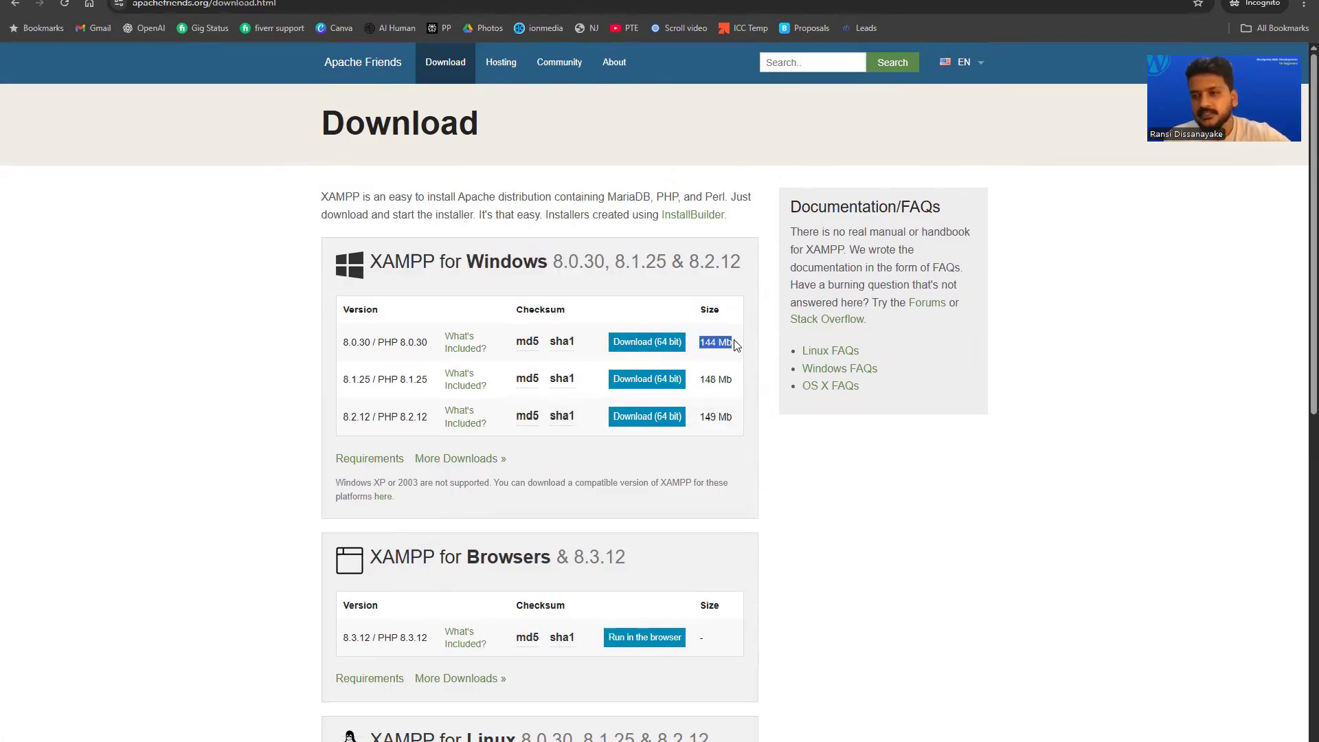
pyautogui.click(671, 315)
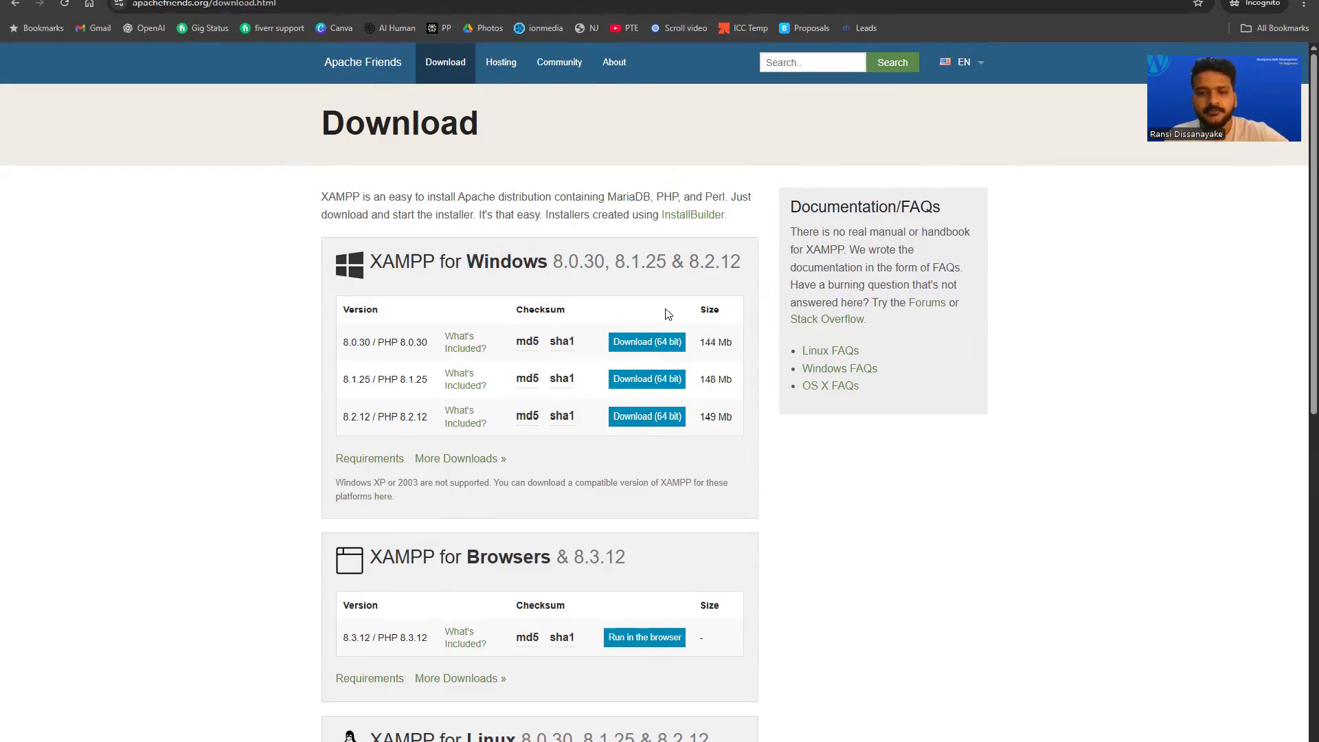
# Download the 64-bit XAMPP 8.0.30 for Windows installer, starting it manually on SourceForge.
pyautogui.click(641, 344)
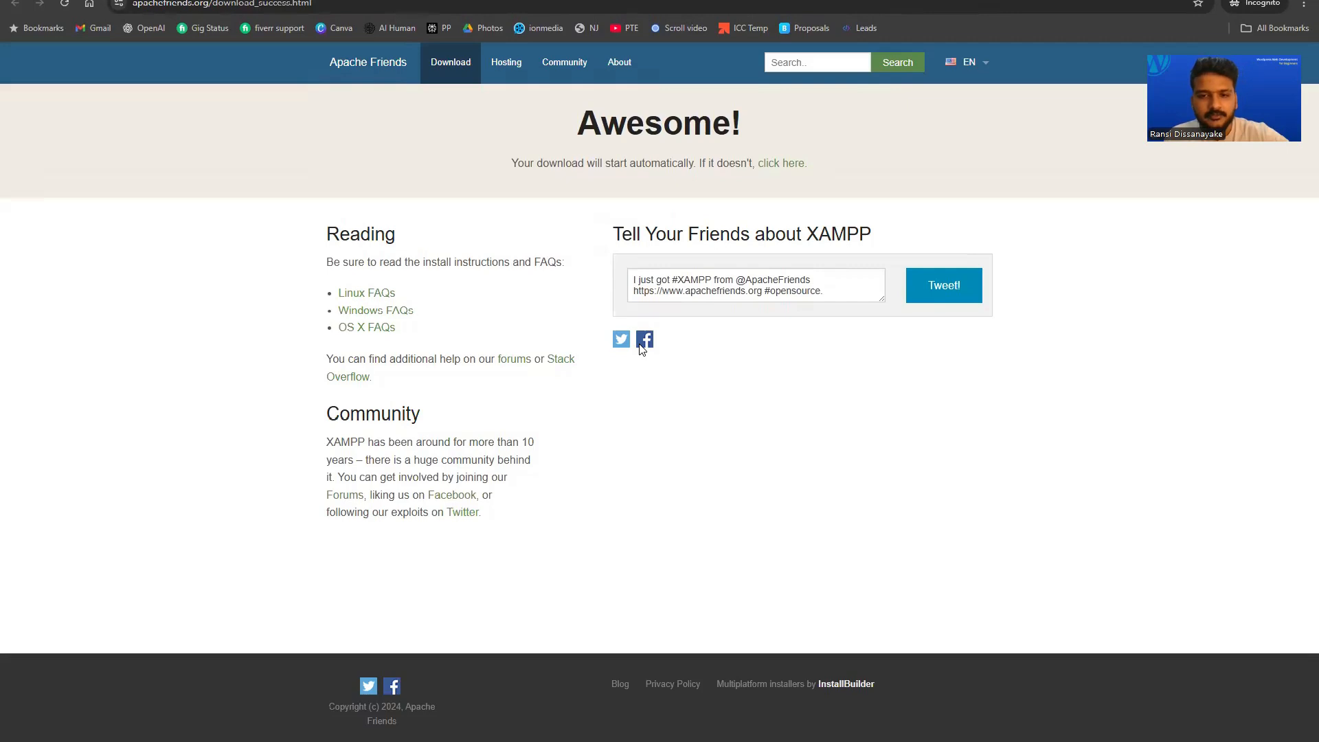
pyautogui.click(683, 280)
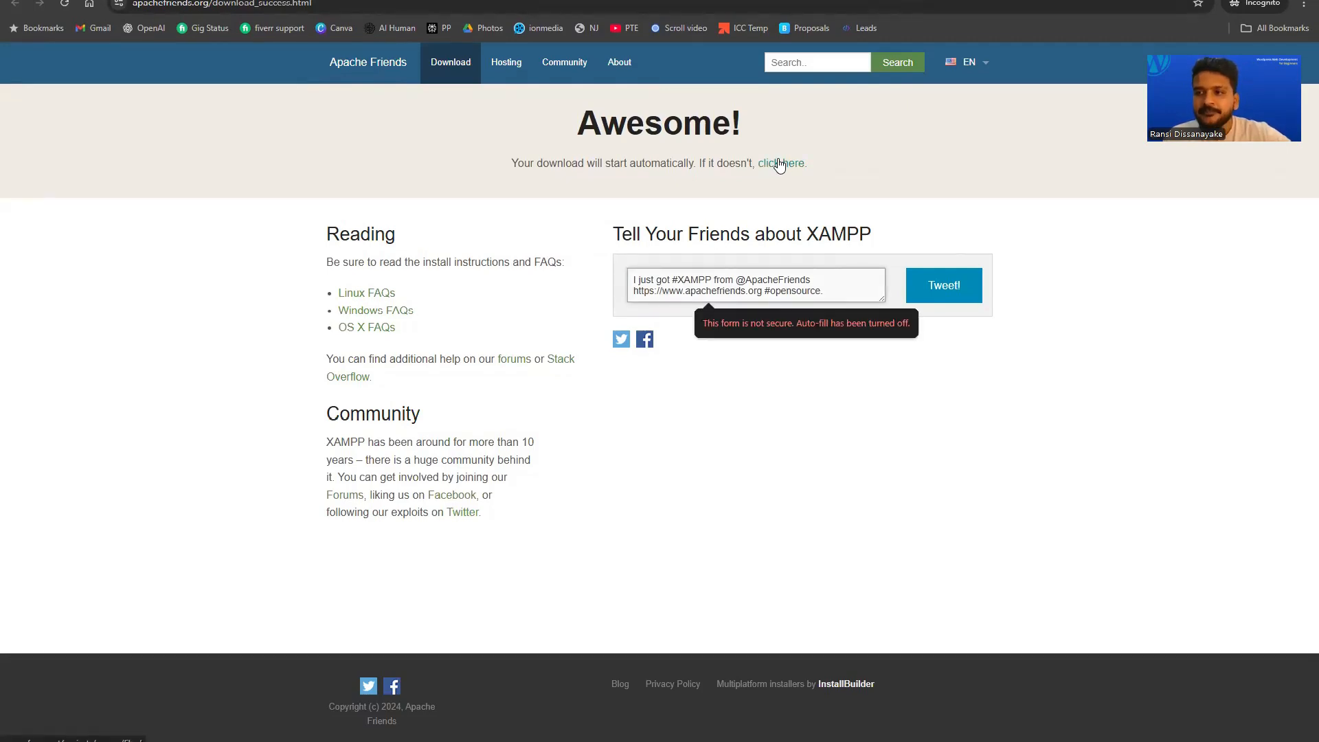
pyautogui.click(781, 164)
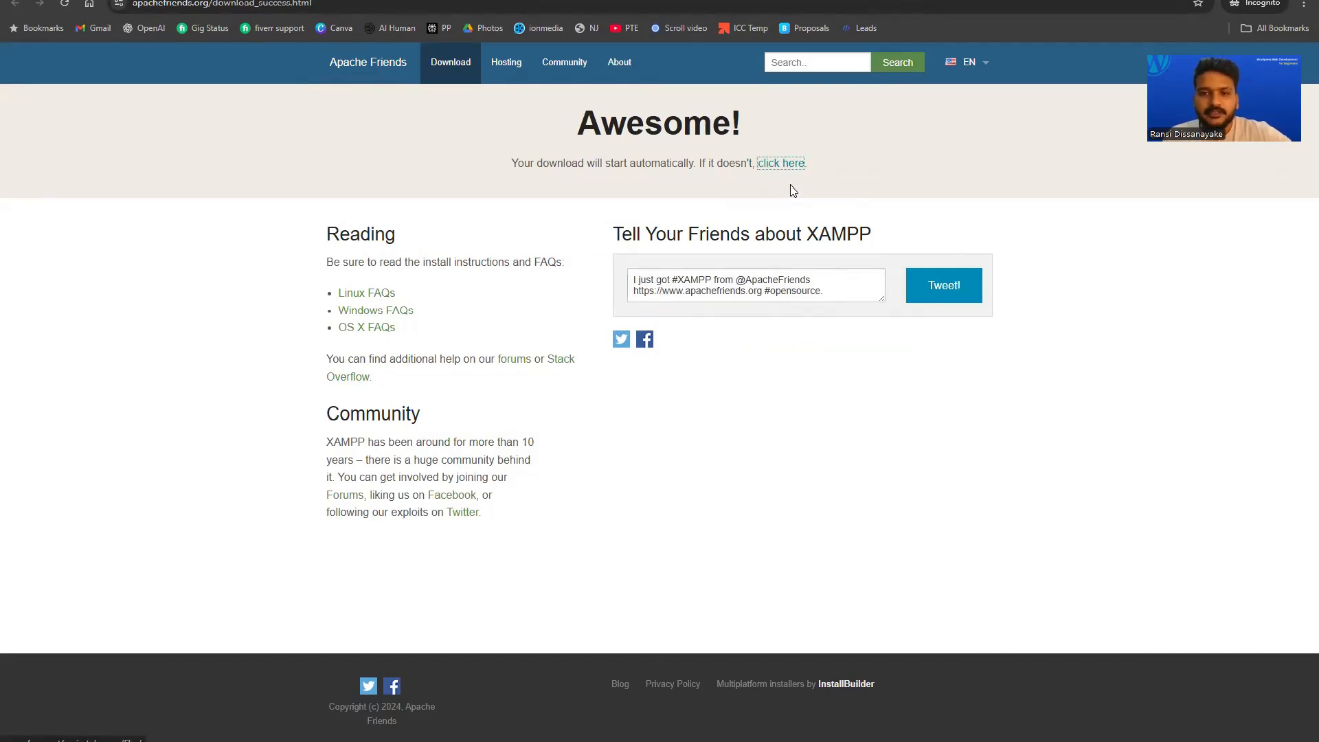
pyautogui.moveTo(524, 166); pyautogui.dragTo(693, 167)
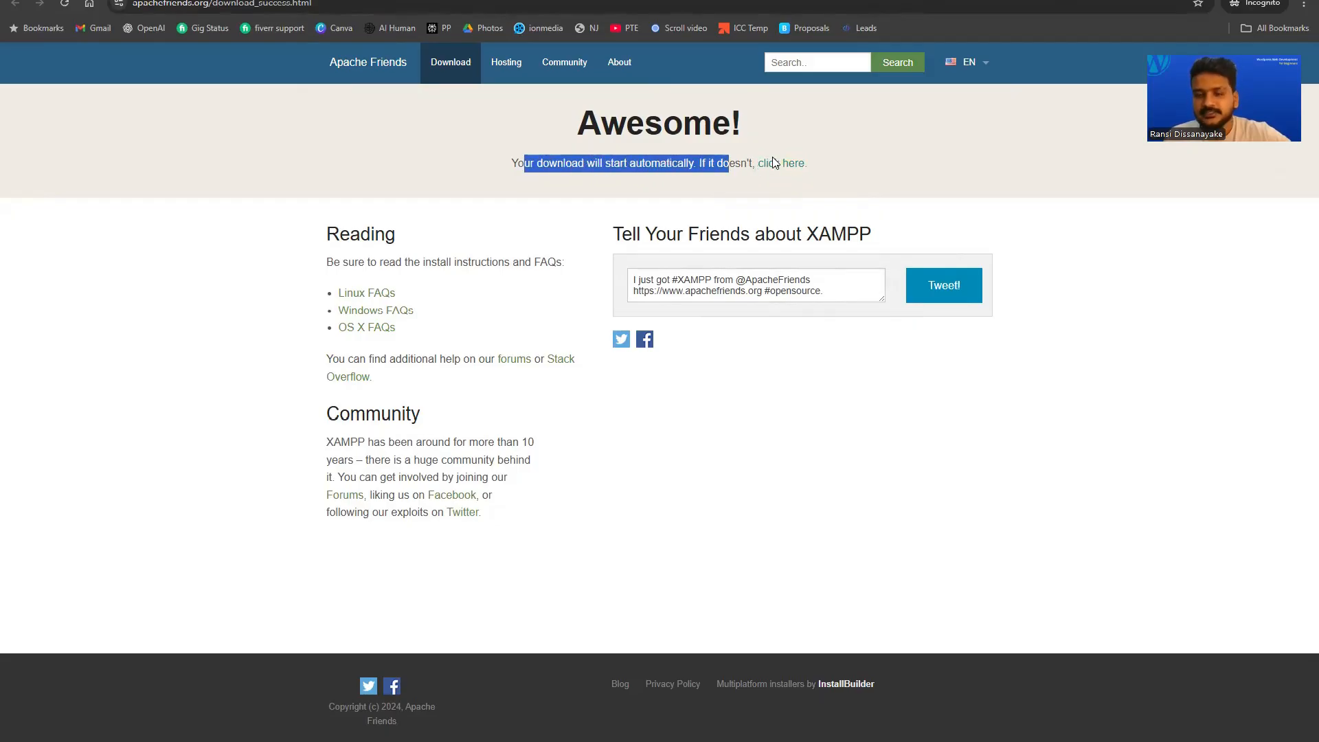
pyautogui.click(790, 163)
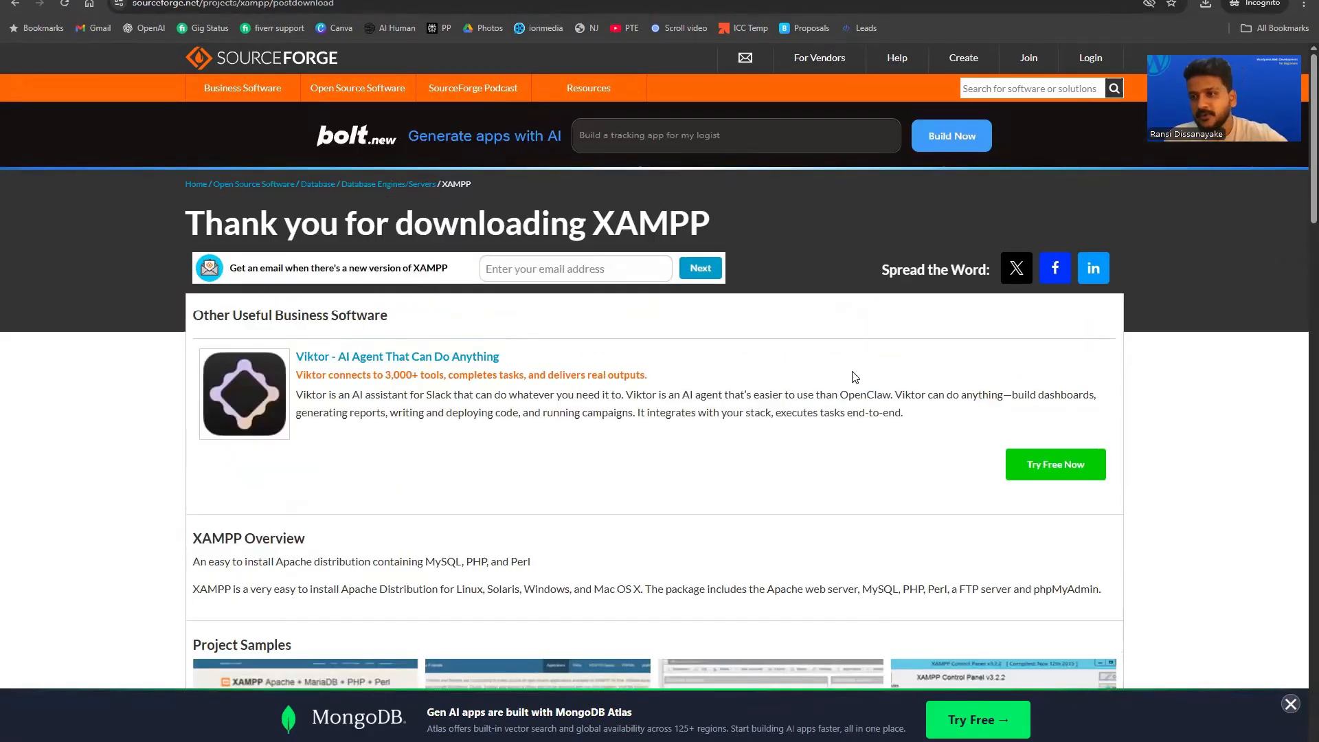
# Launch the downloaded XAMPP installer from the Downloads folder.
pyautogui.hotkey('alt', 'Tab')
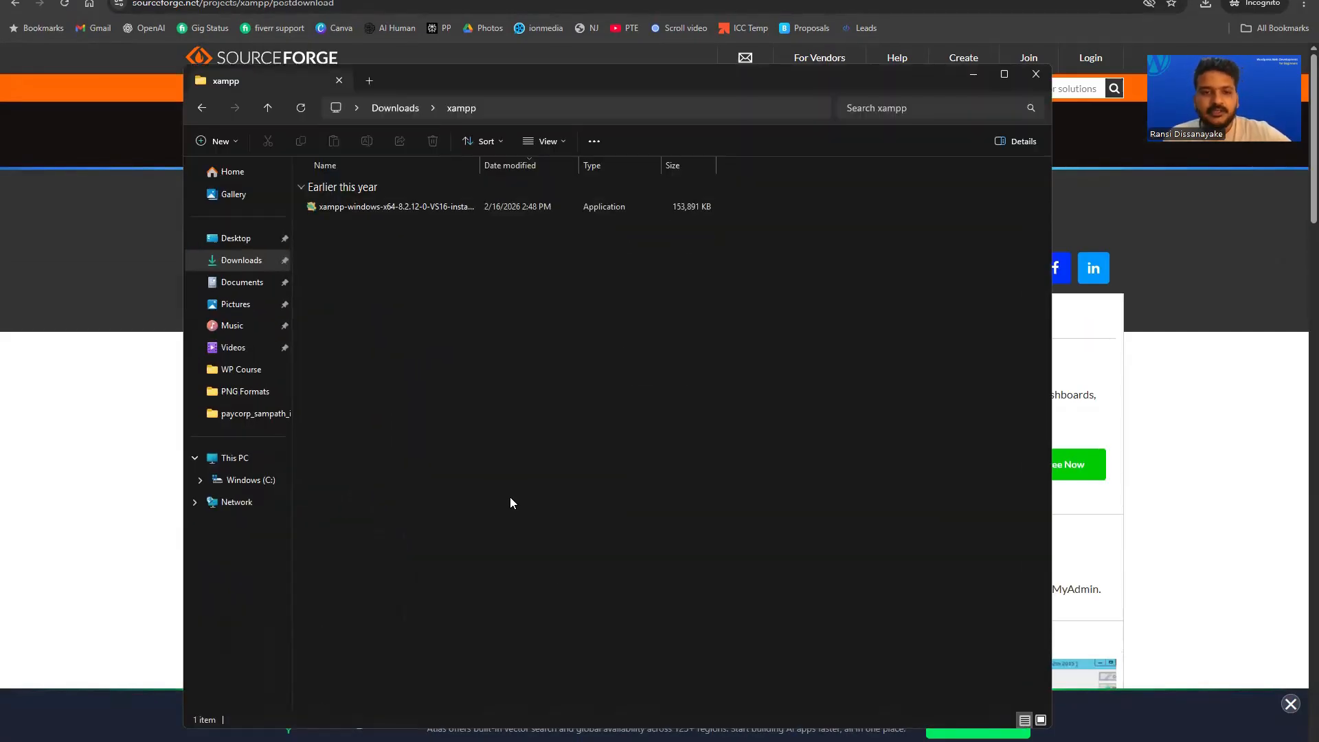
pyautogui.moveTo(511, 81); pyautogui.dragTo(512, 45)
pyautogui.click(374, 171)
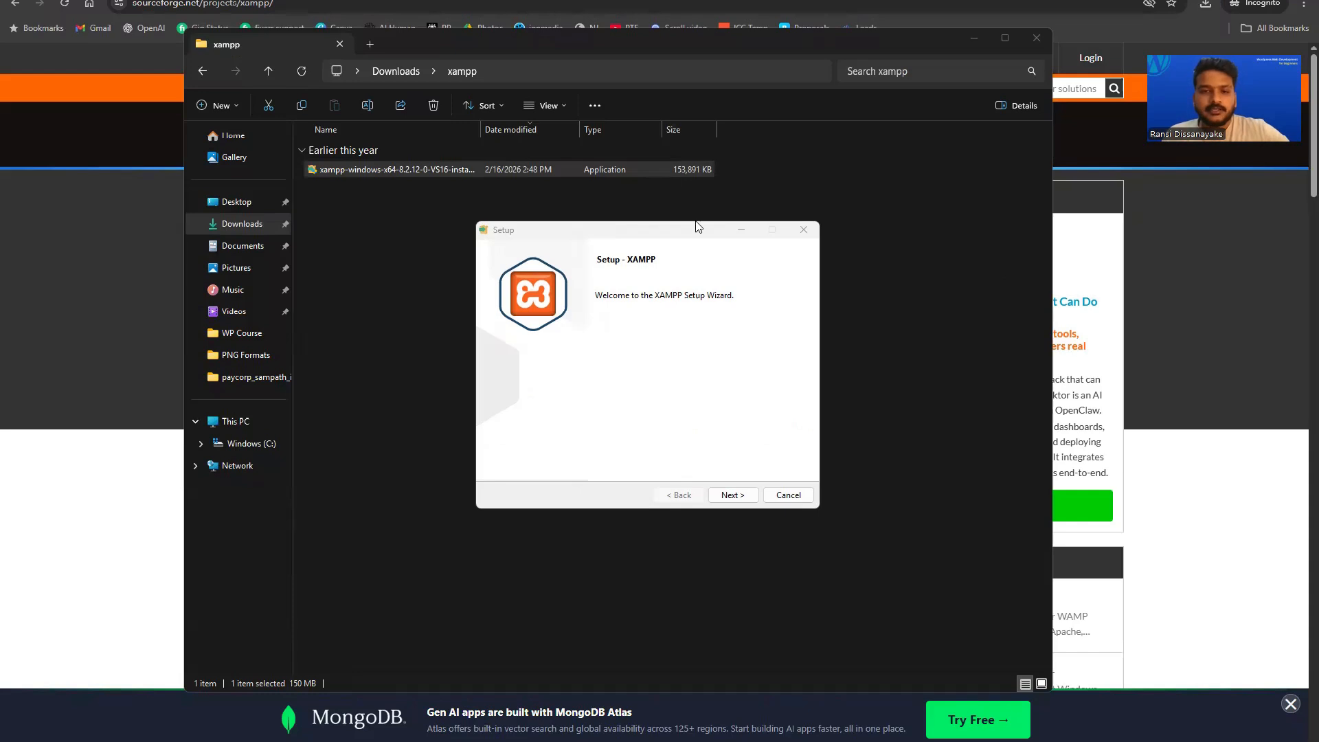
# Install XAMPP with default components to C:\xampp in English, then finish and launch the Control Panel.
pyautogui.click(734, 496)
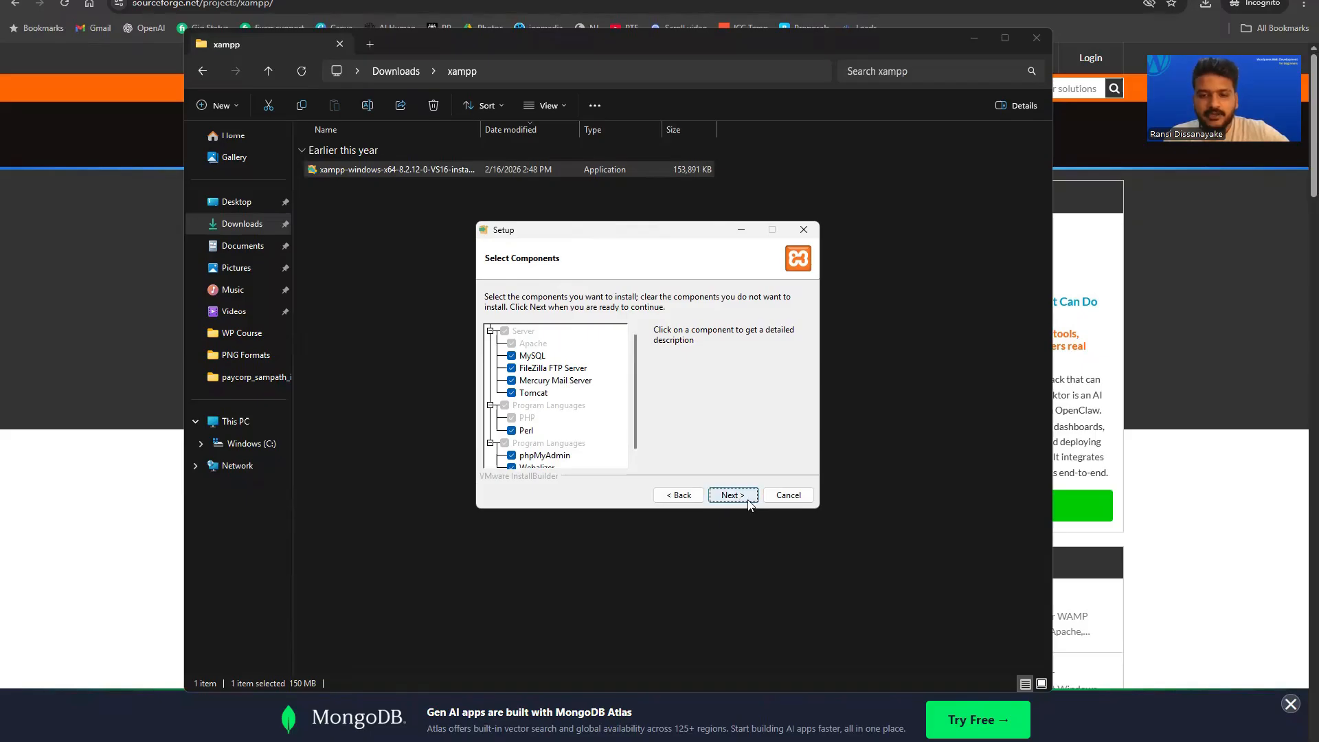
pyautogui.click(748, 502)
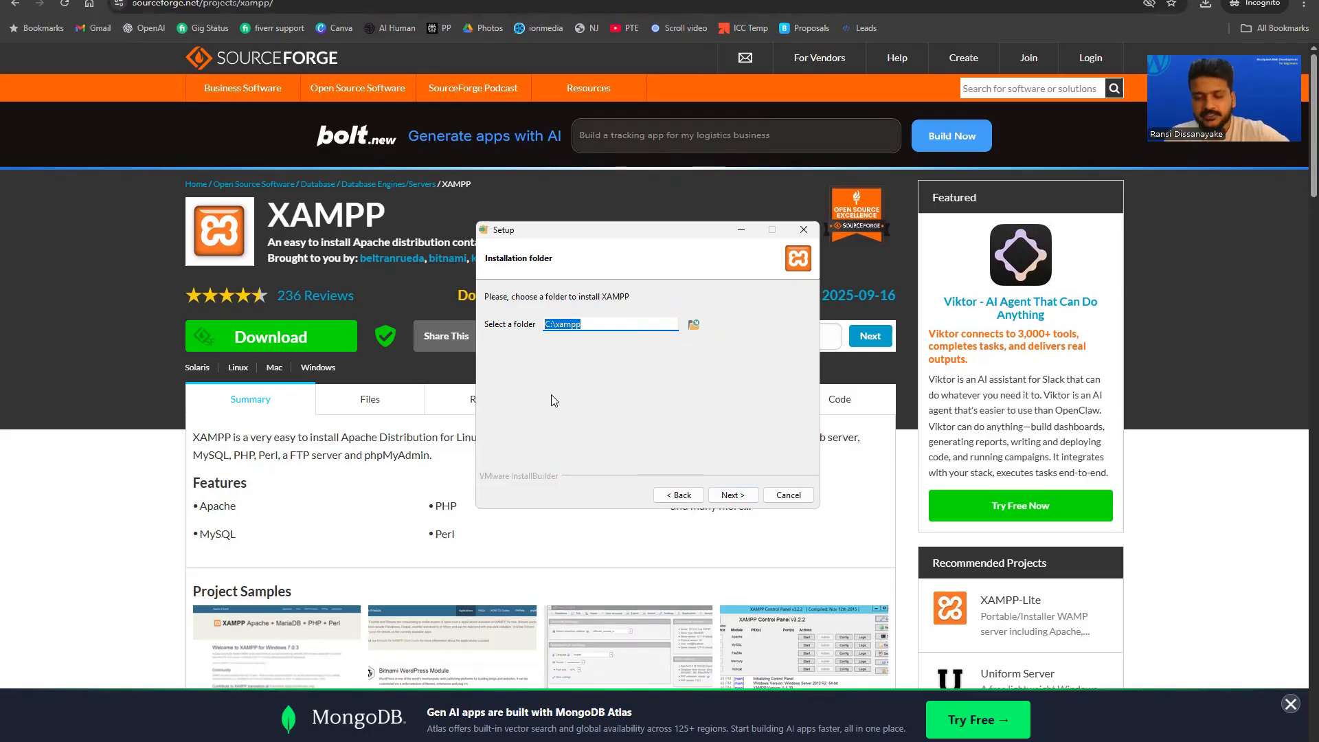
pyautogui.click(738, 495)
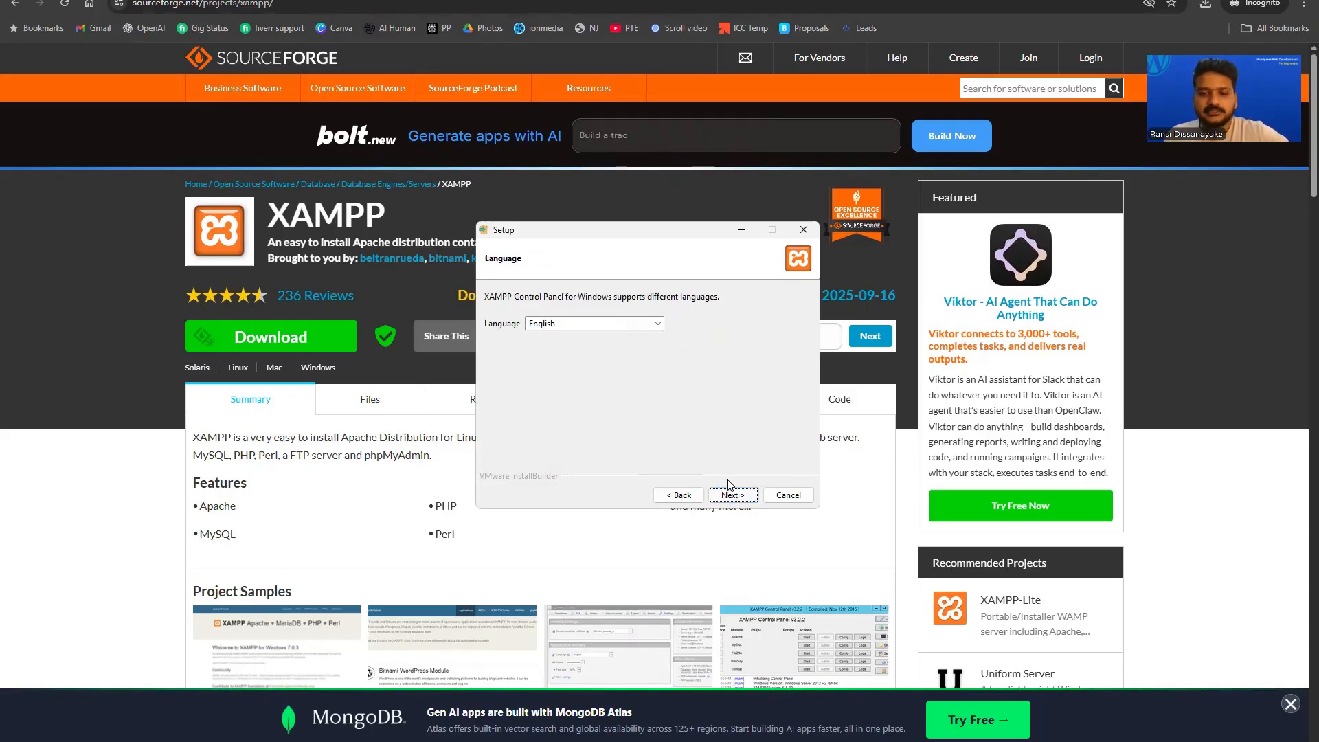
pyautogui.click(731, 495)
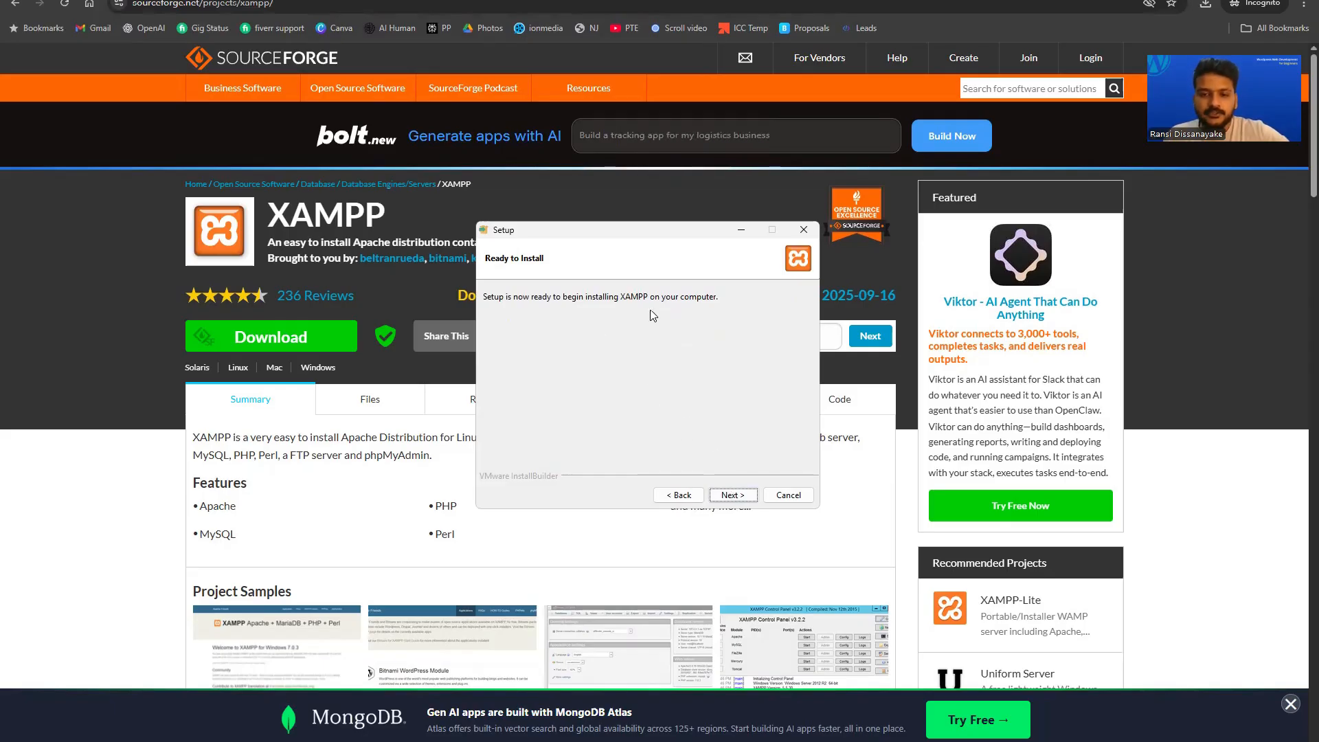
pyautogui.click(733, 494)
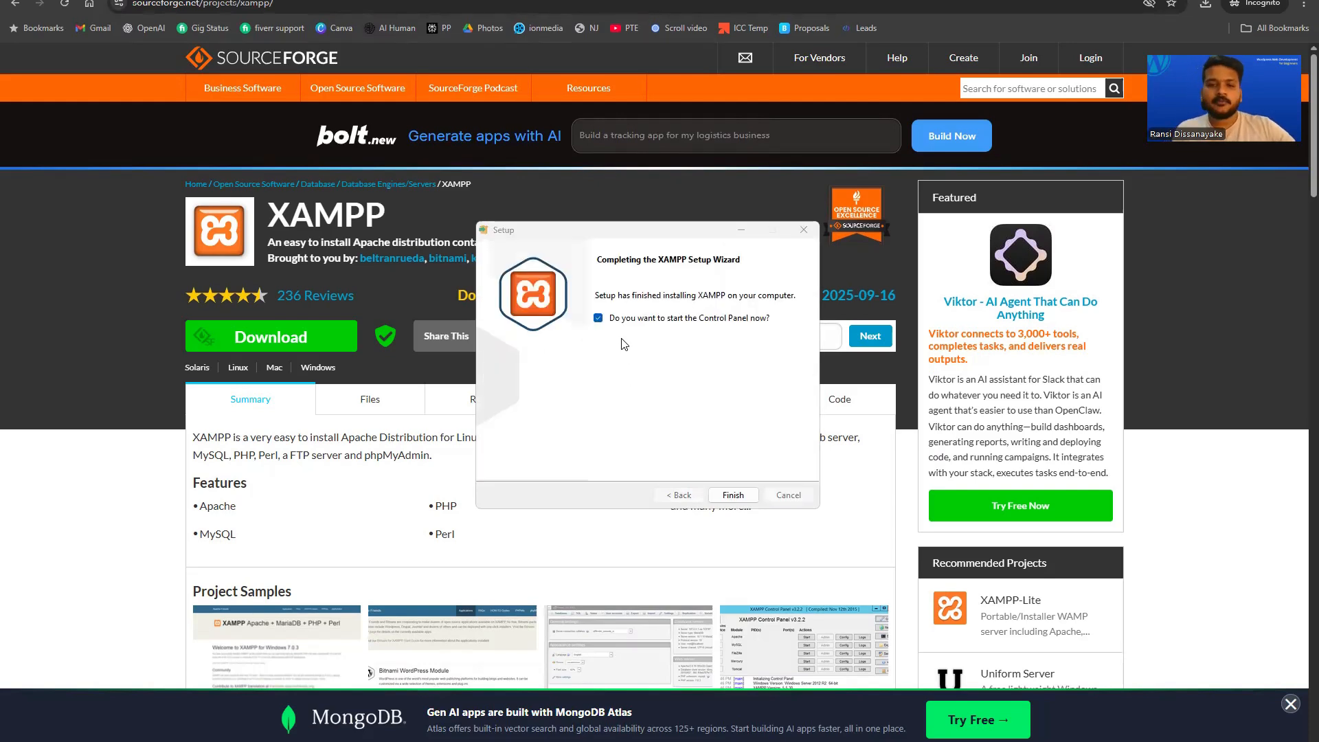
pyautogui.moveTo(654, 226); pyautogui.dragTo(658, 192)
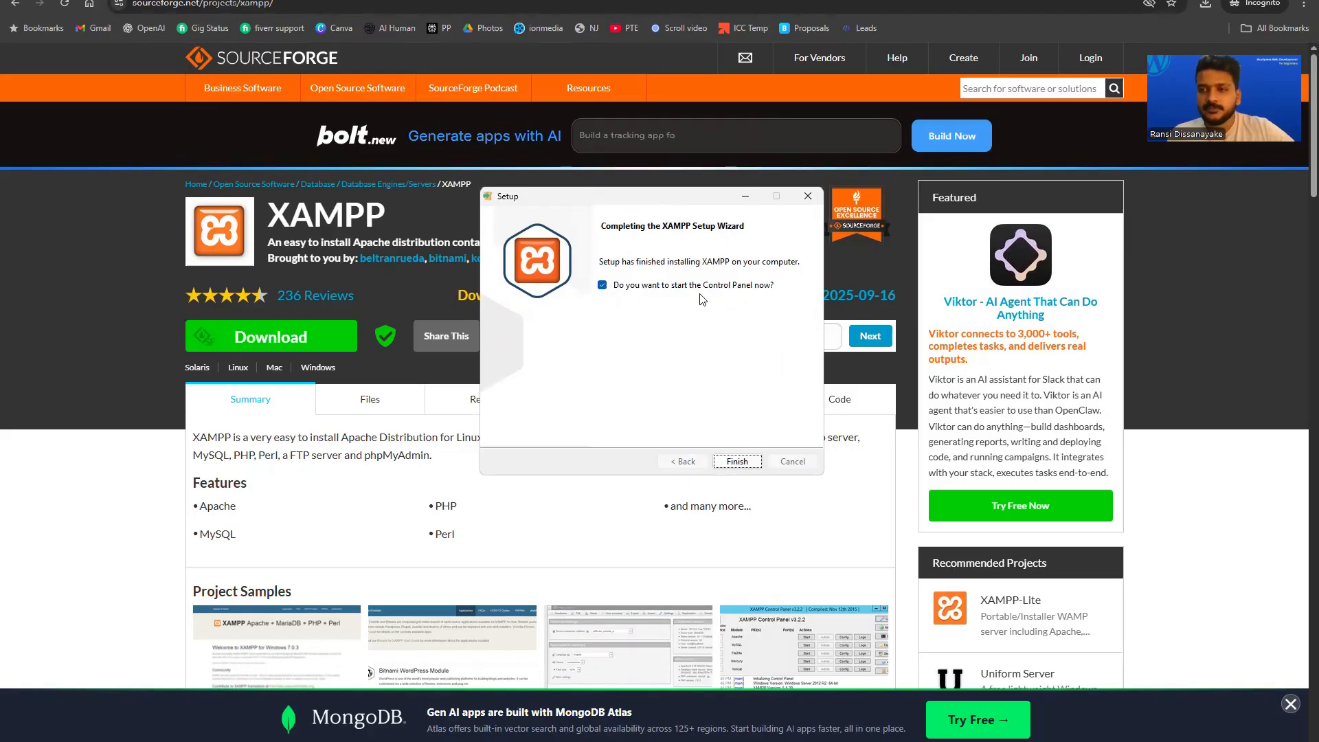
pyautogui.click(743, 464)
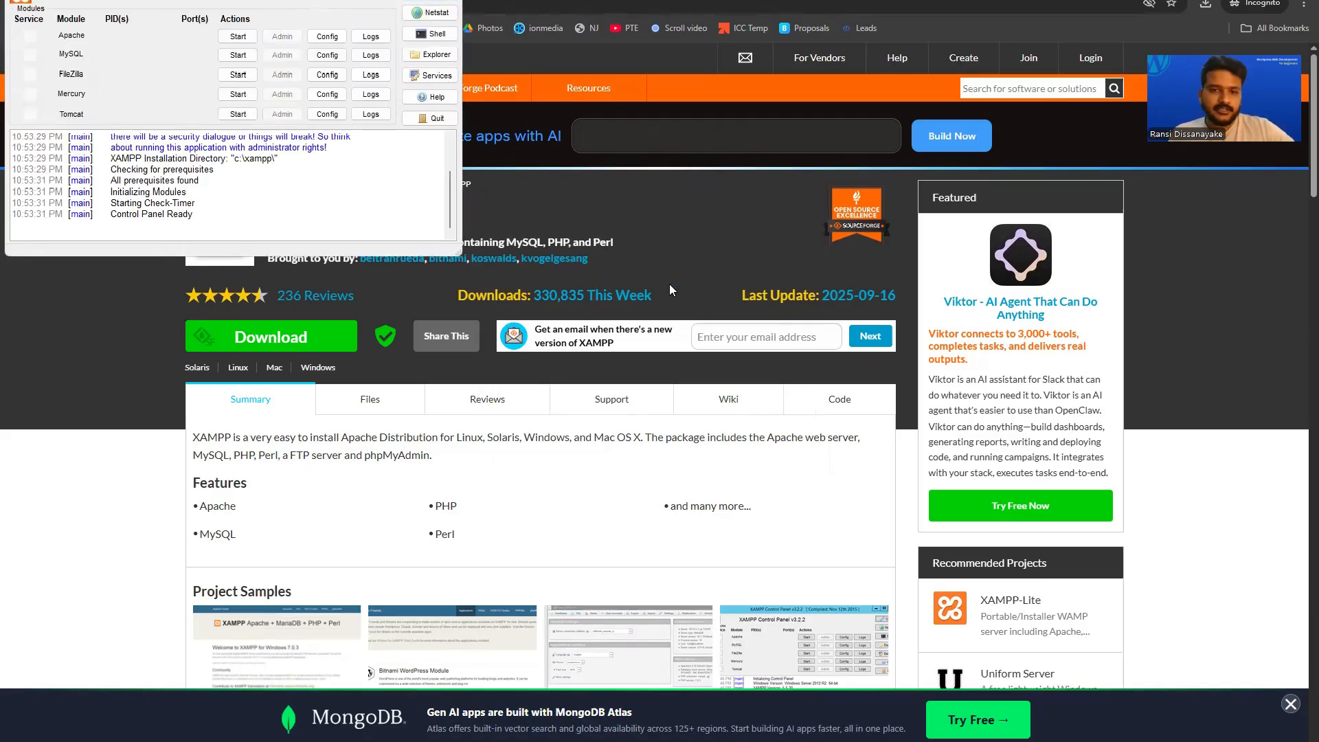
# Start the Apache (ports 80/443) and MySQL (port 3306) modules in XAMPP Control Panel.
pyautogui.press('super')
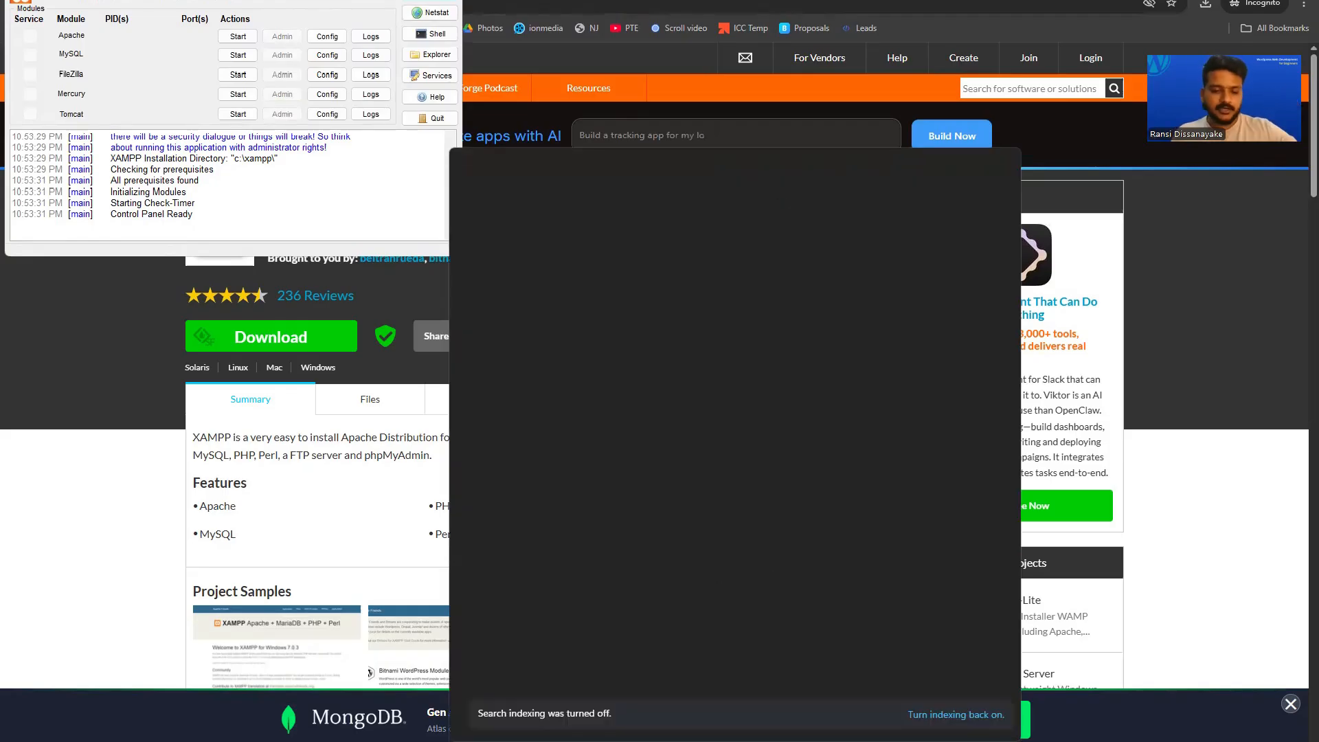
pyautogui.write('xa')
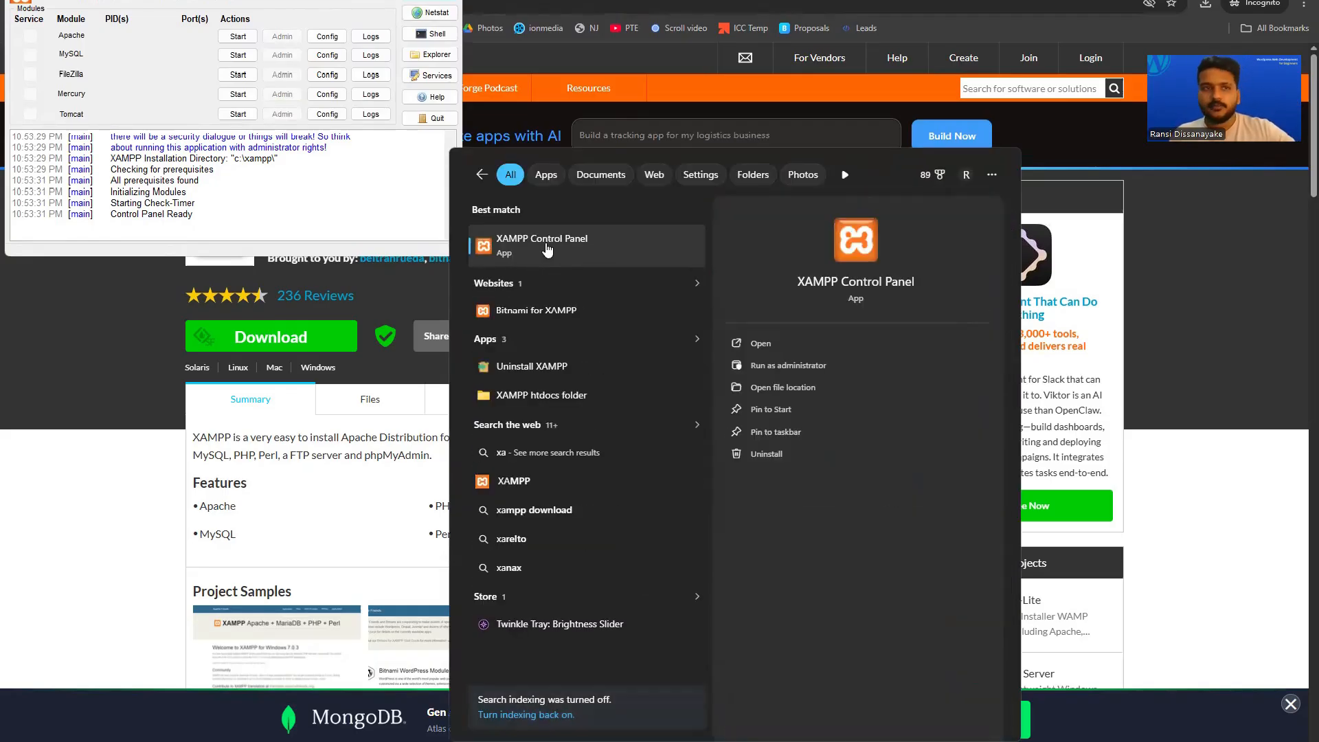
pyautogui.press('Escape')
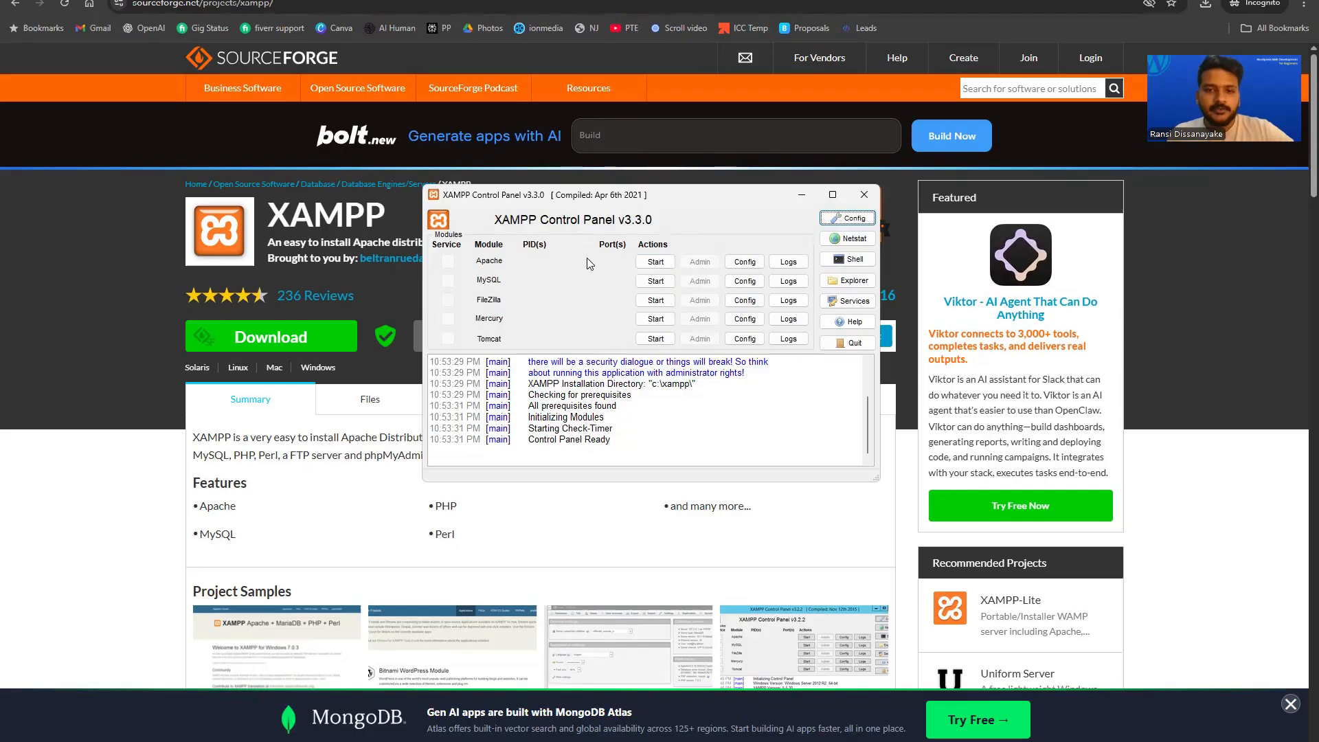
pyautogui.click(652, 268)
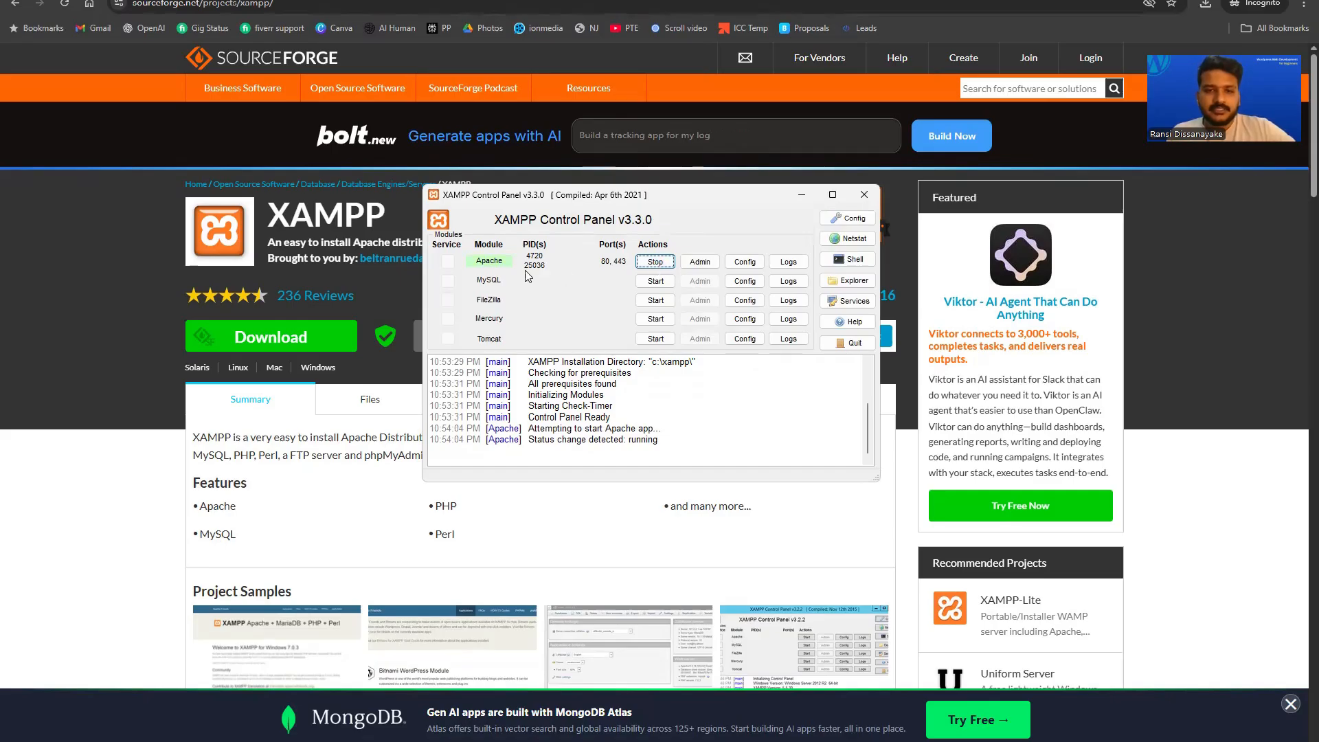
pyautogui.click(660, 284)
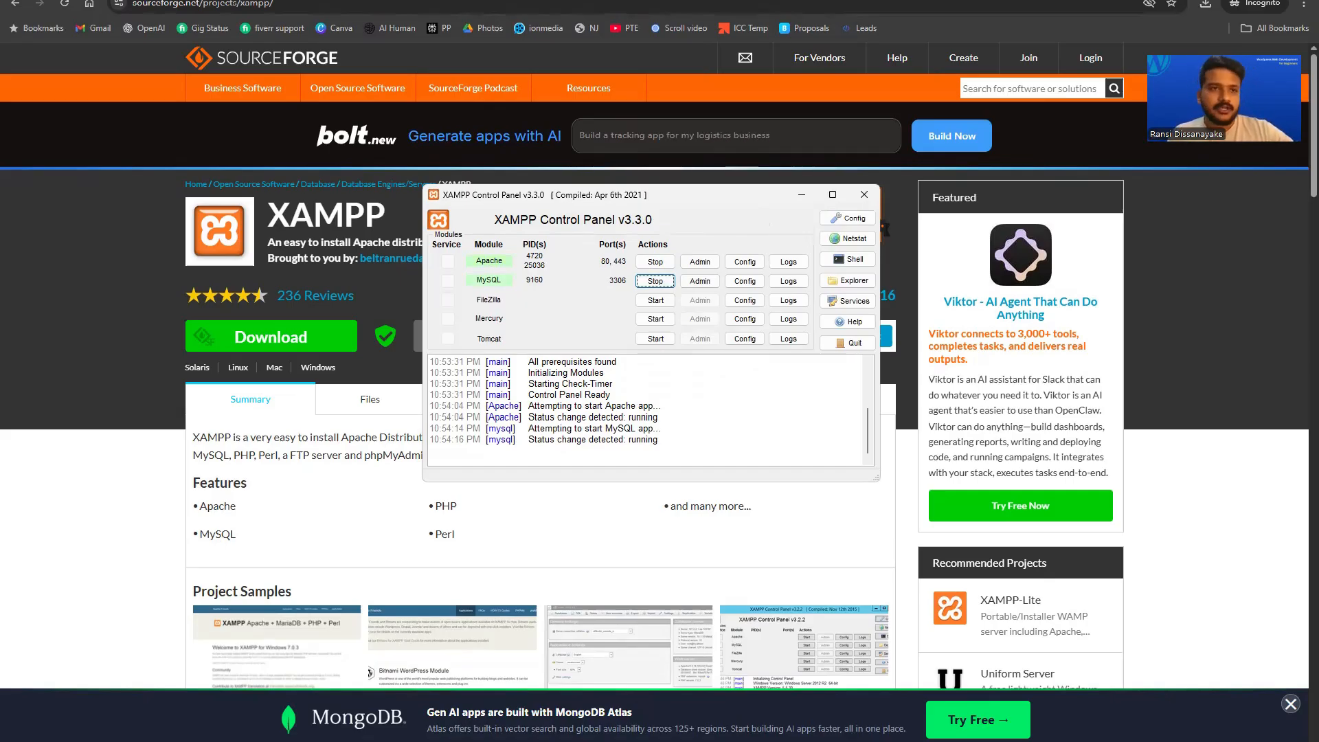
# In a new private tab, search 'donwload wp' and open the wordpress.org download page.
pyautogui.click(222, 0)
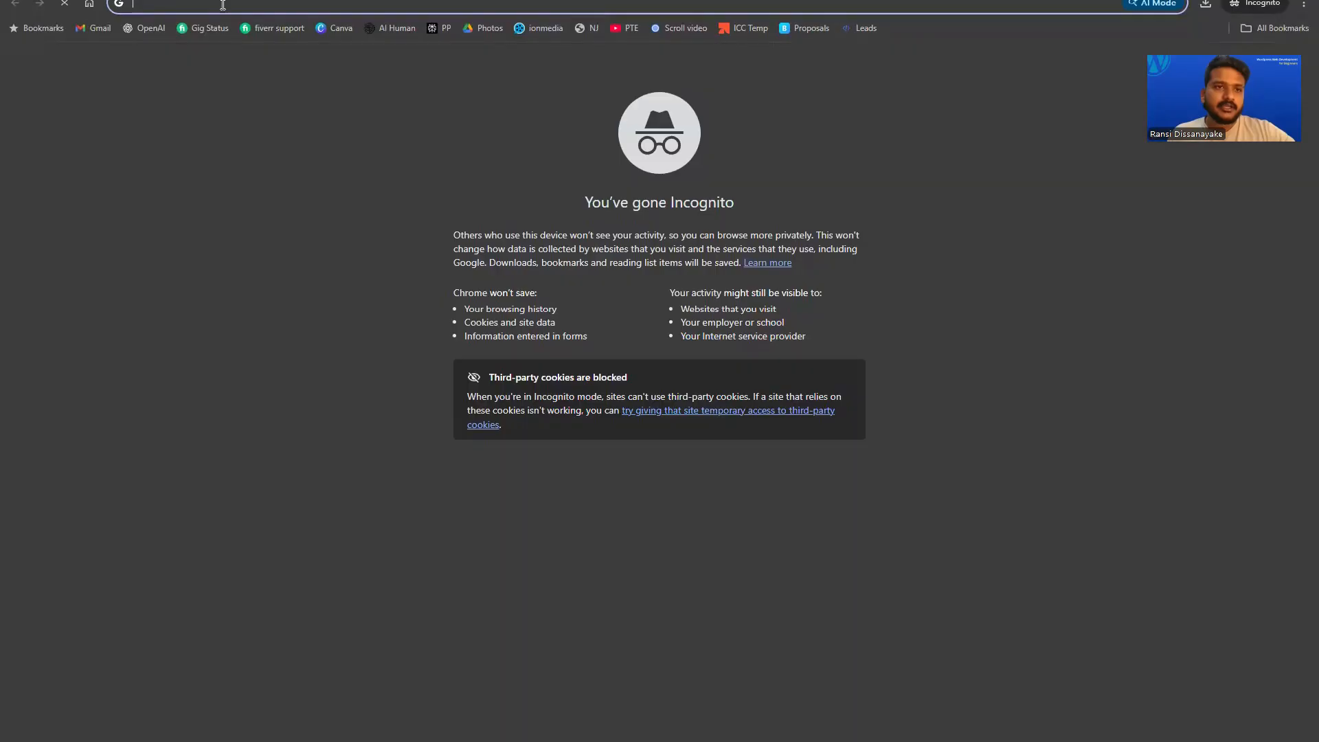
pyautogui.write('donwload ')
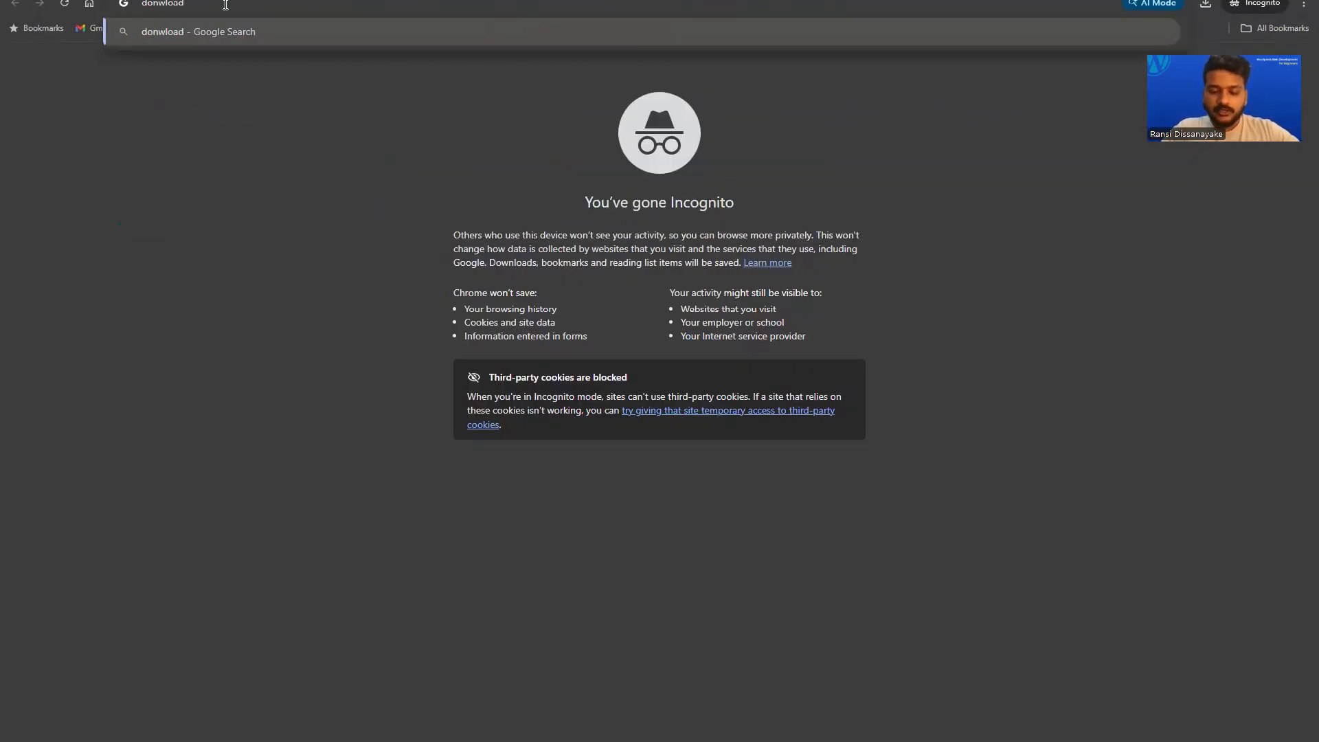
pyautogui.write('wp')
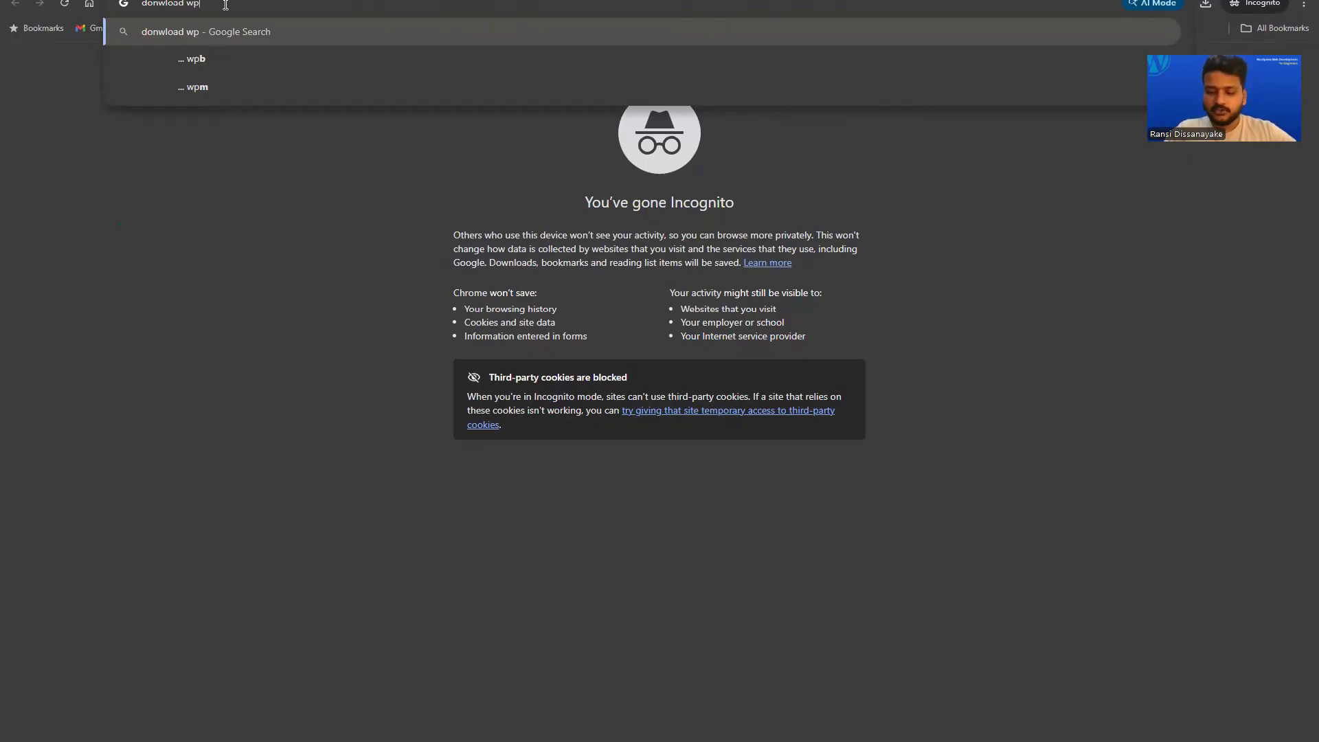
pyautogui.press('Return')
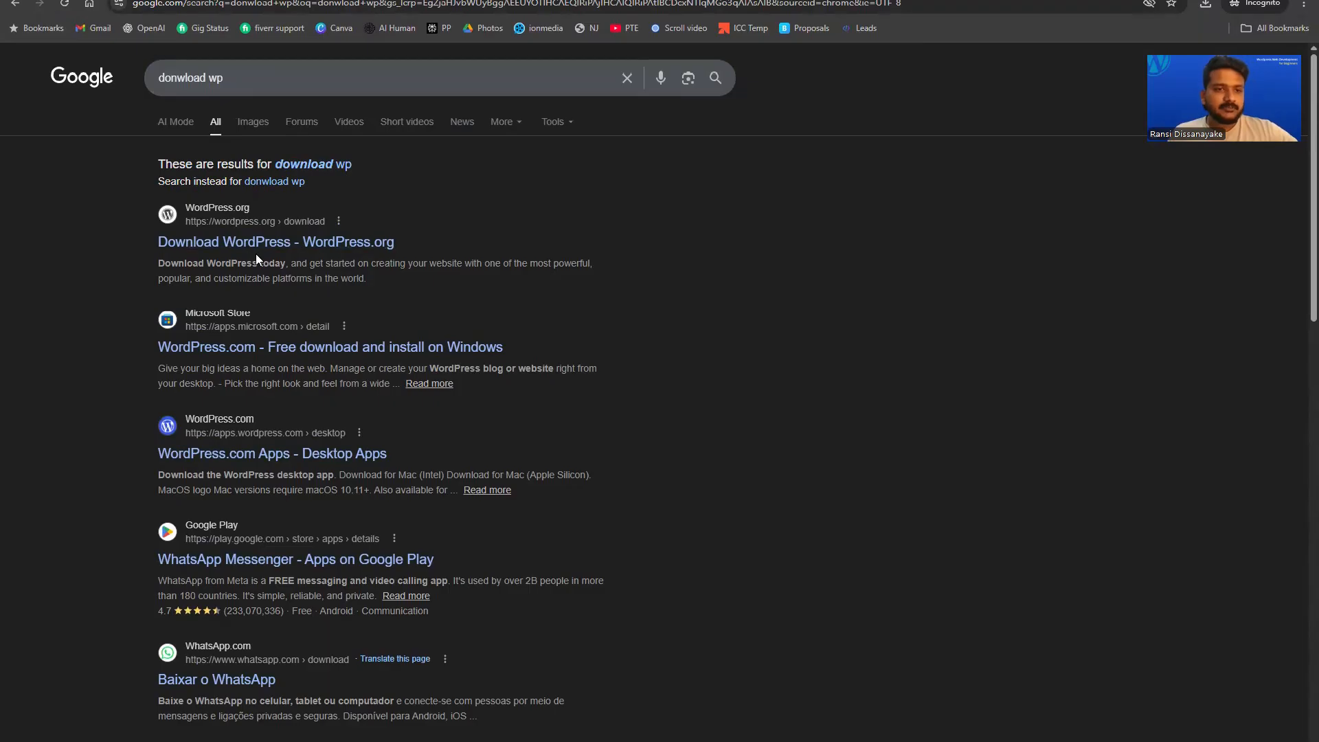
pyautogui.click(343, 242)
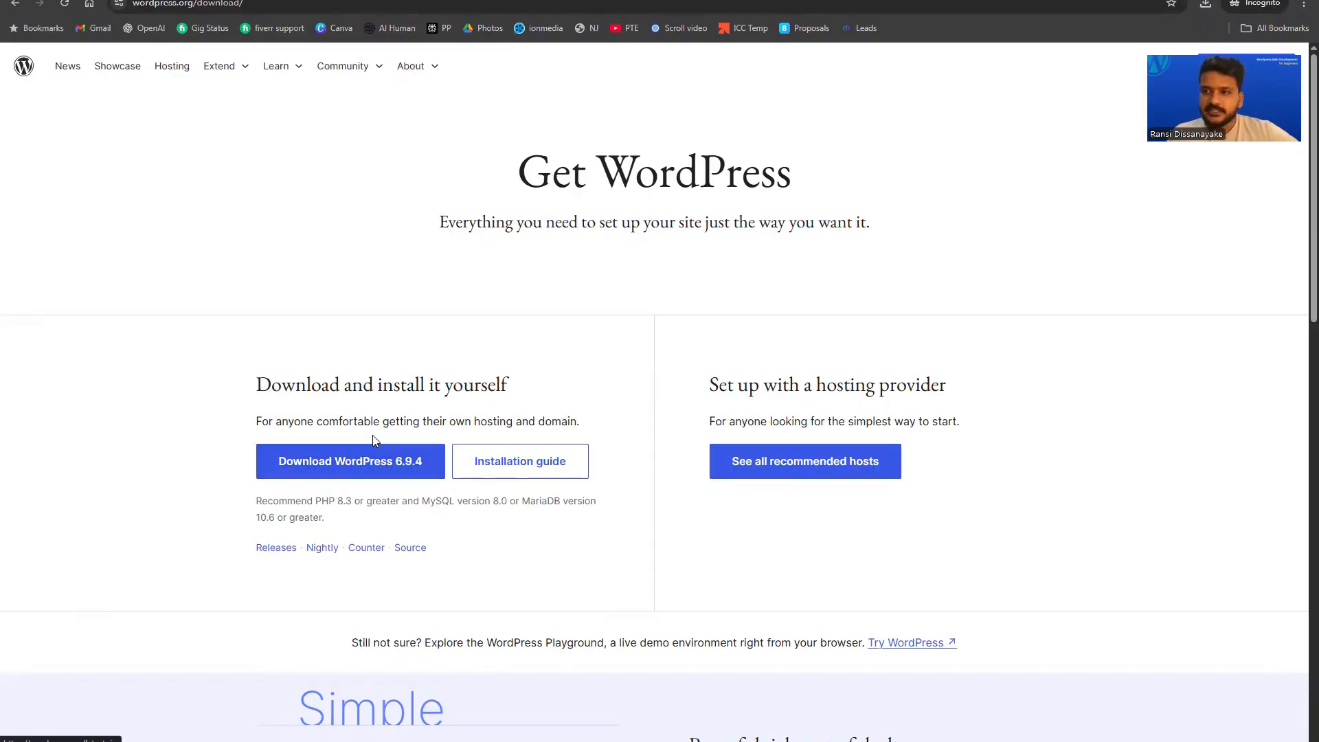
# Download the WordPress 6.9.4 zip, skipping the duplicate save and dismissing the thank-you pop-up.
pyautogui.click(331, 467)
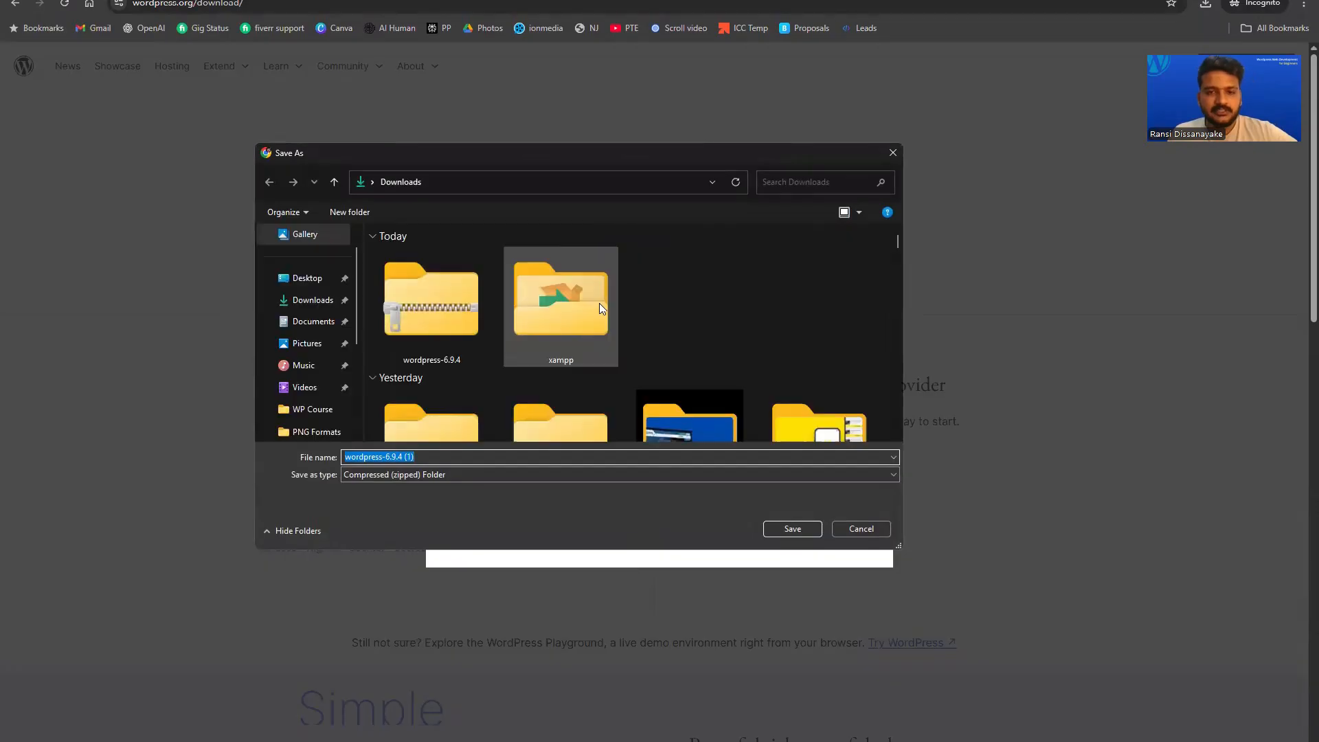
pyautogui.click(894, 152)
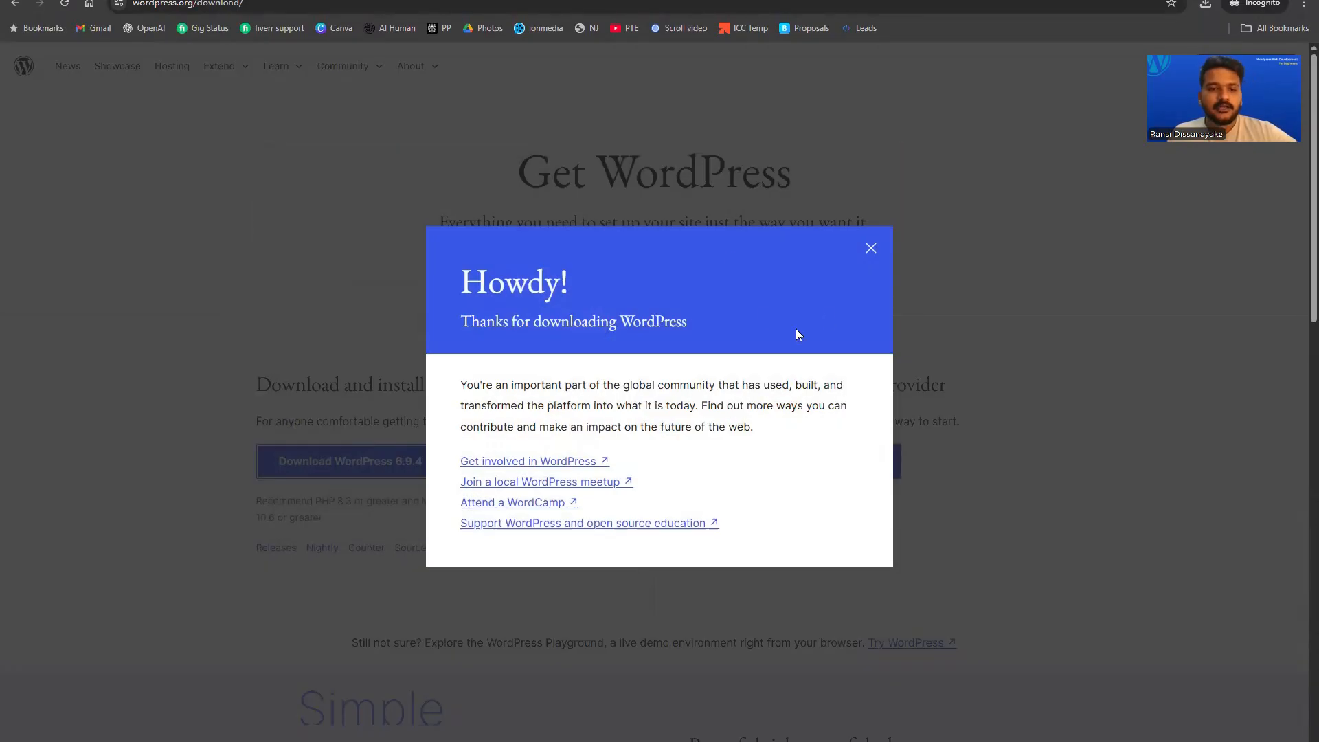
pyautogui.click(872, 249)
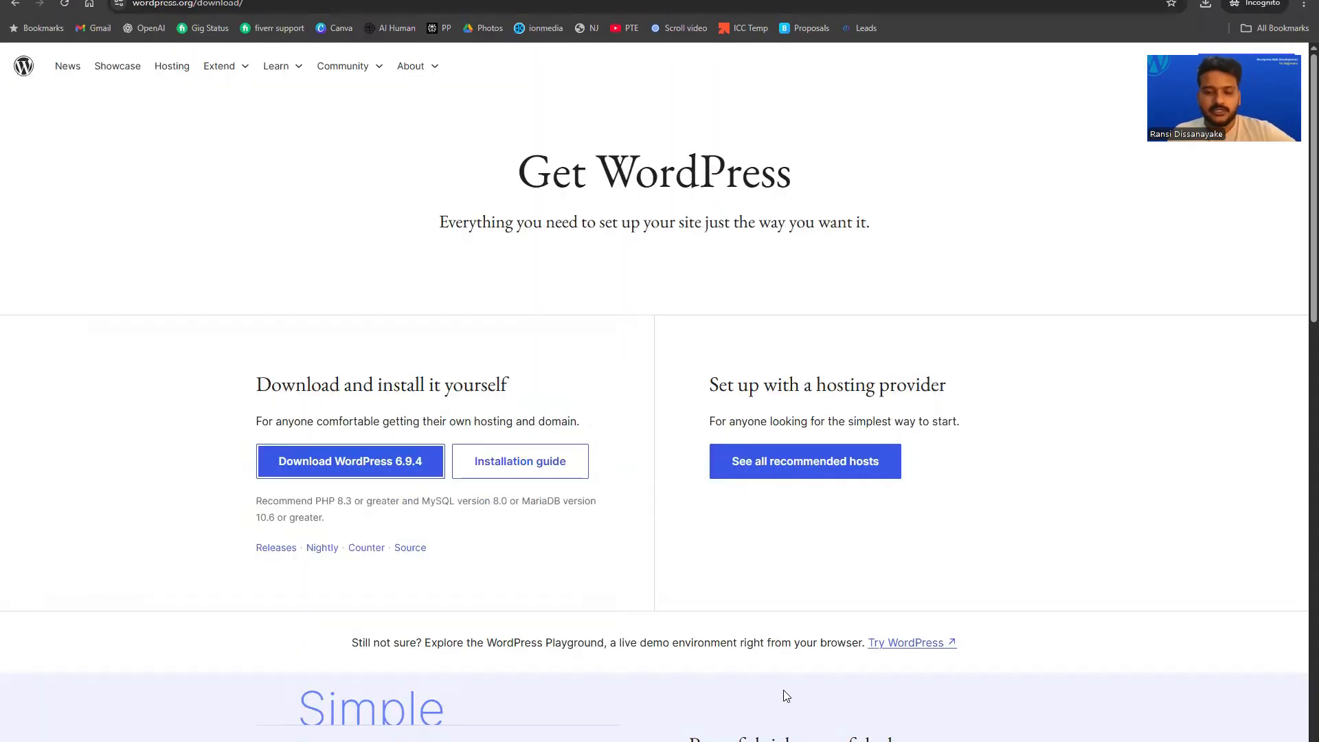
pyautogui.click(783, 740)
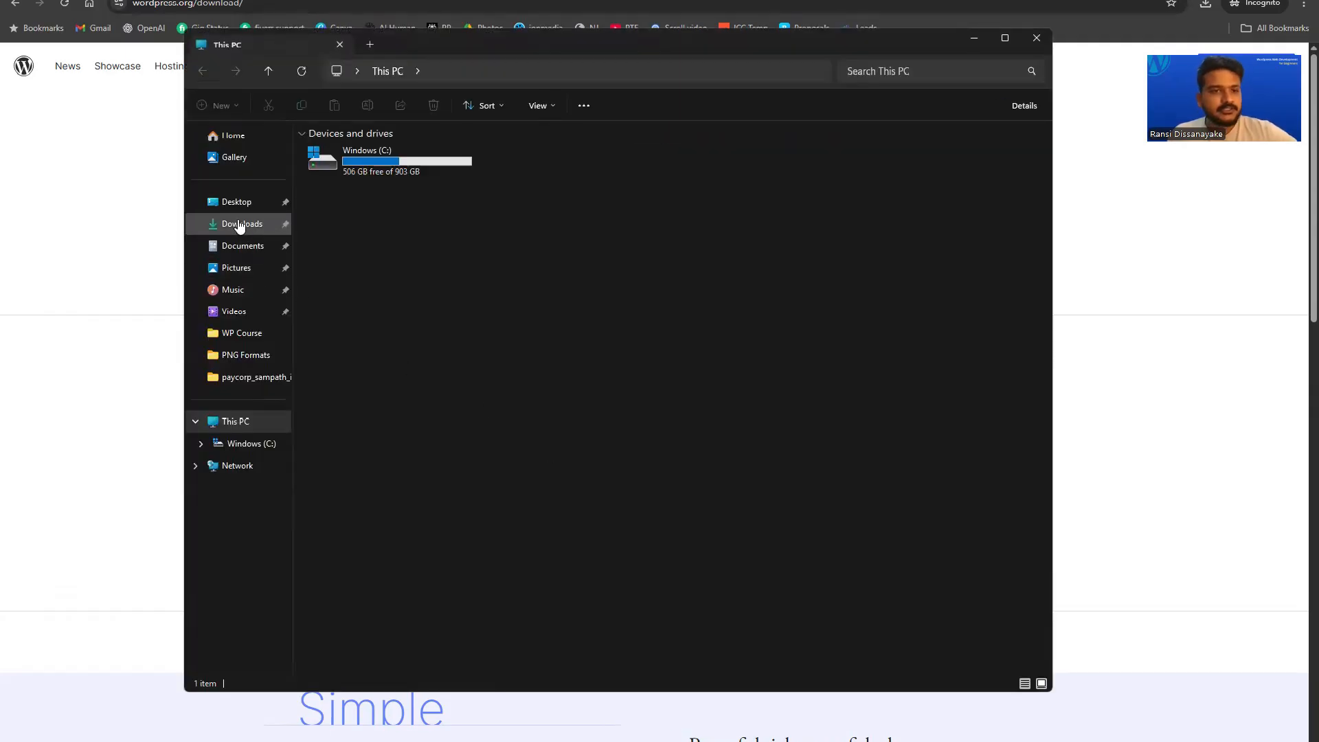
# Copy the wordpress folder out of wordpress-6.9.4.zip in Downloads.
pyautogui.click(239, 226)
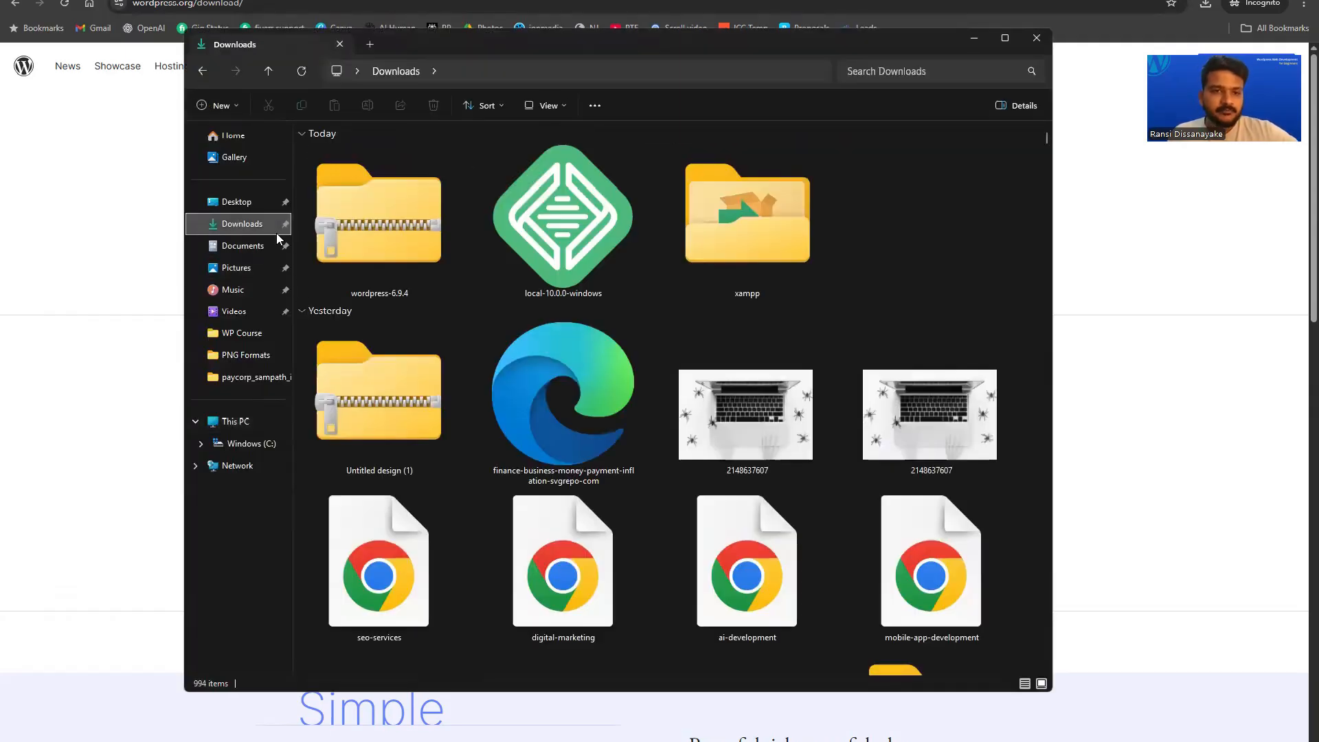
pyautogui.click(376, 213)
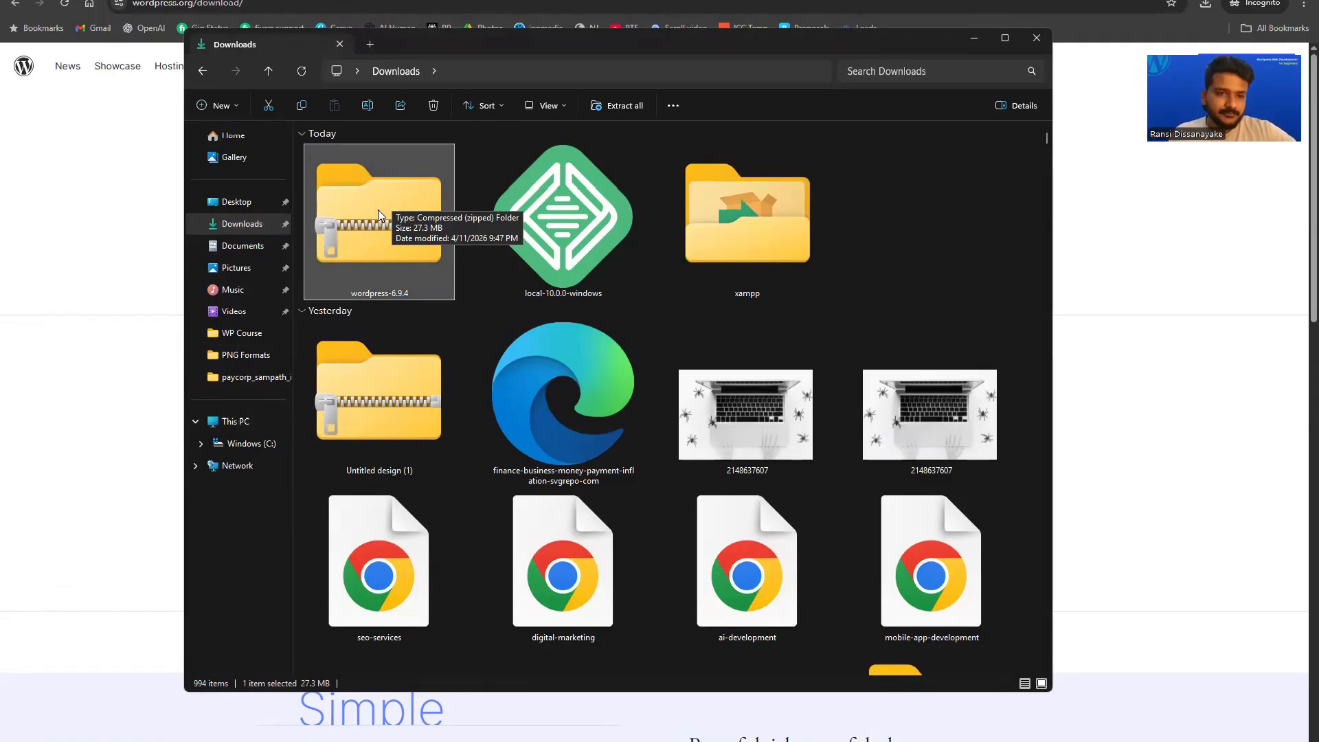
pyautogui.doubleClick(378, 213)
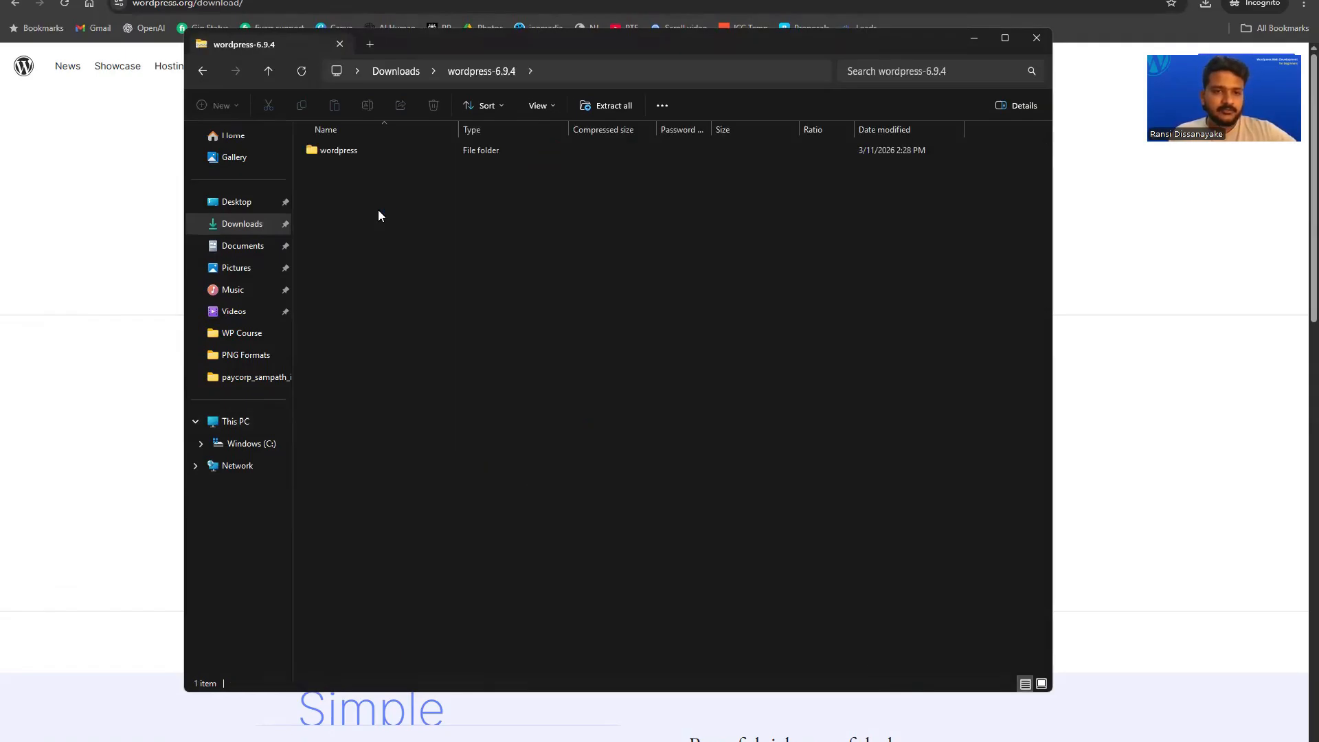
pyautogui.click(358, 156)
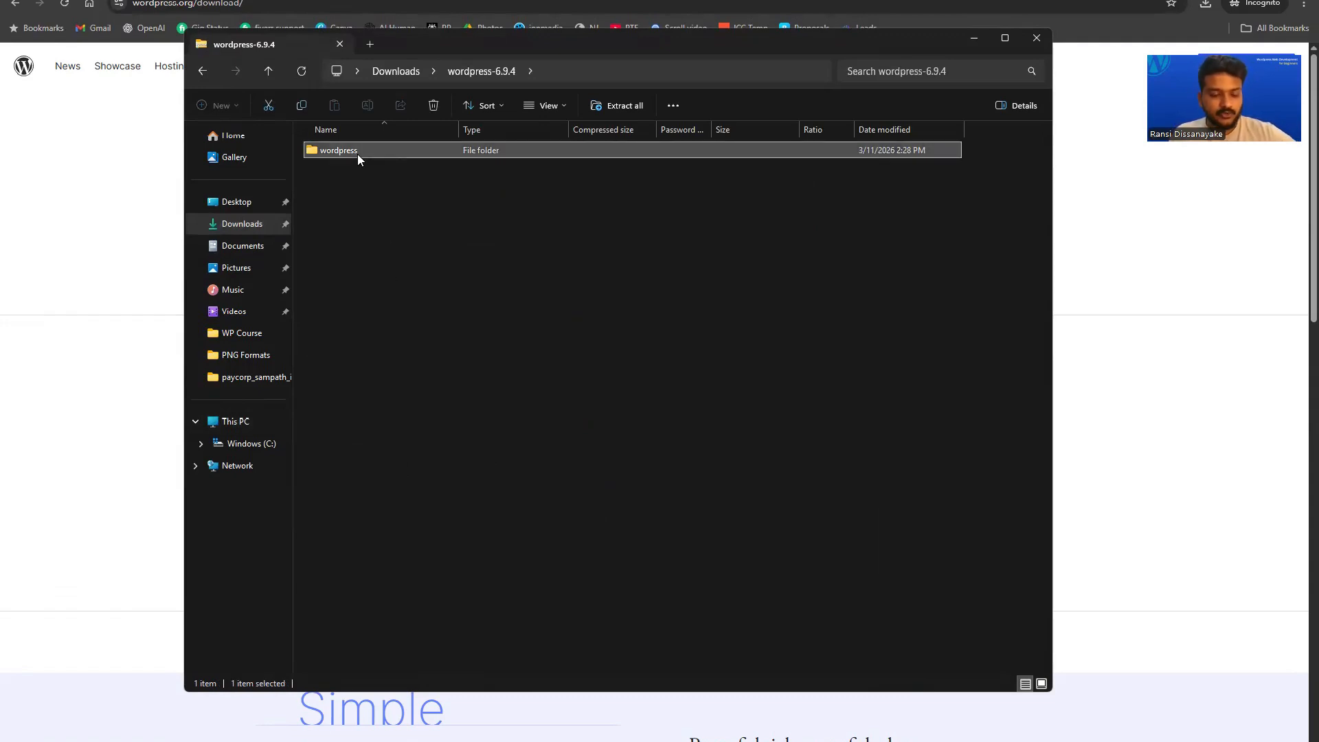
pyautogui.rightClick(358, 156)
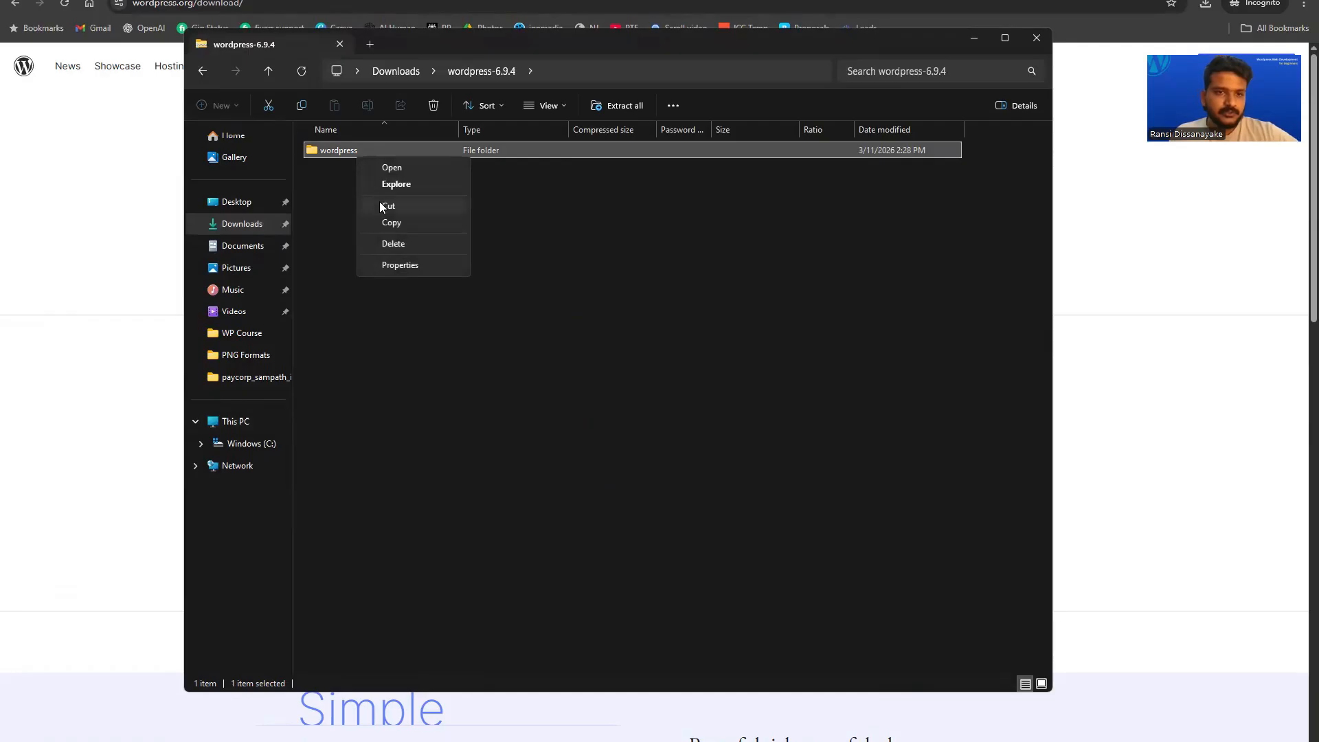
pyautogui.click(382, 219)
pyautogui.click(263, 445)
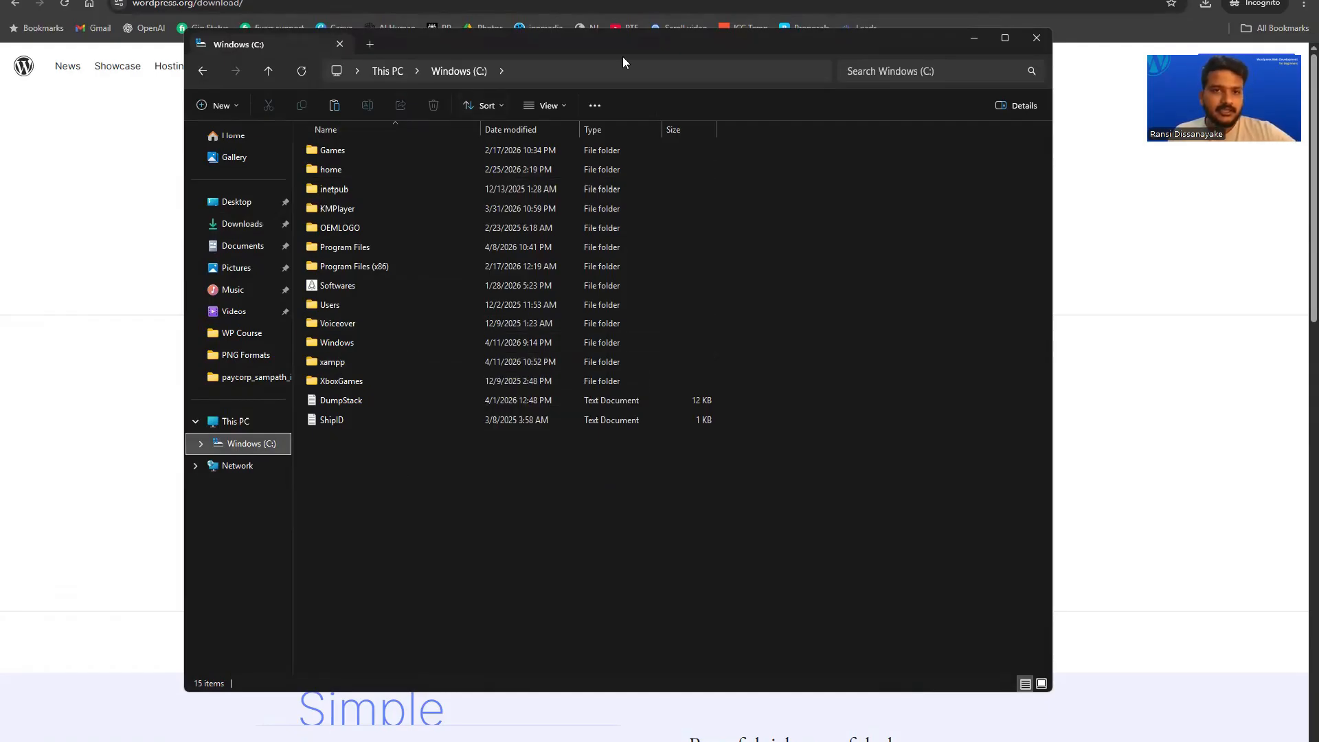
# Paste the wordpress folder into C:\xampp\htdocs, copying its 3,709 items.
pyautogui.press('x')
pyautogui.press('x')
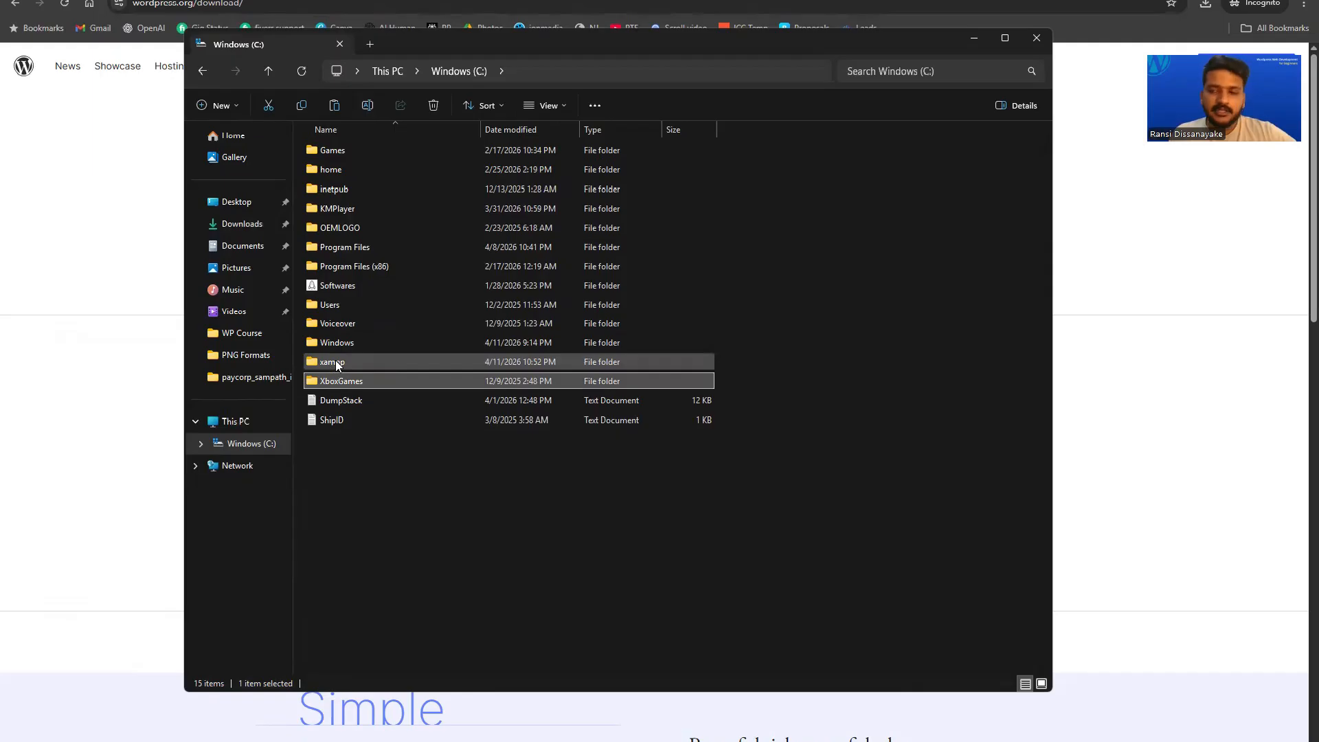
pyautogui.doubleClick(353, 363)
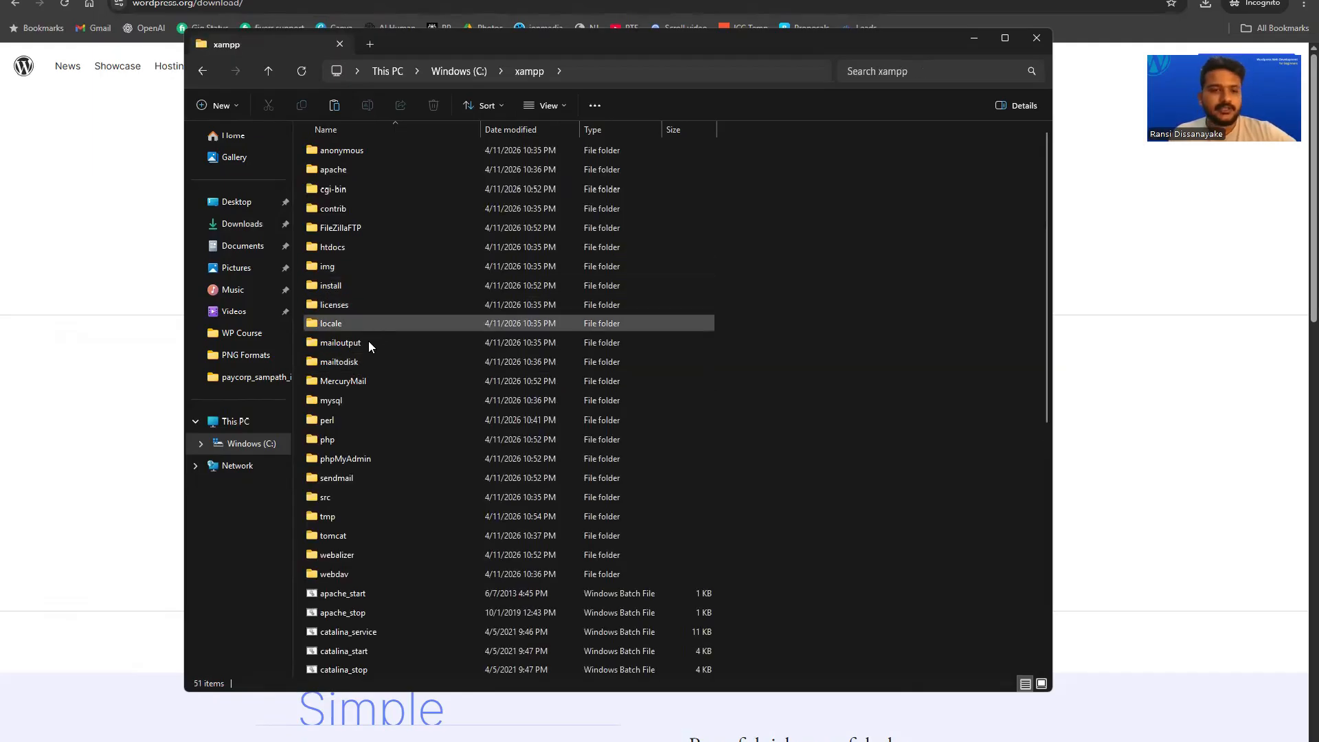
pyautogui.click(345, 342)
pyautogui.press('h')
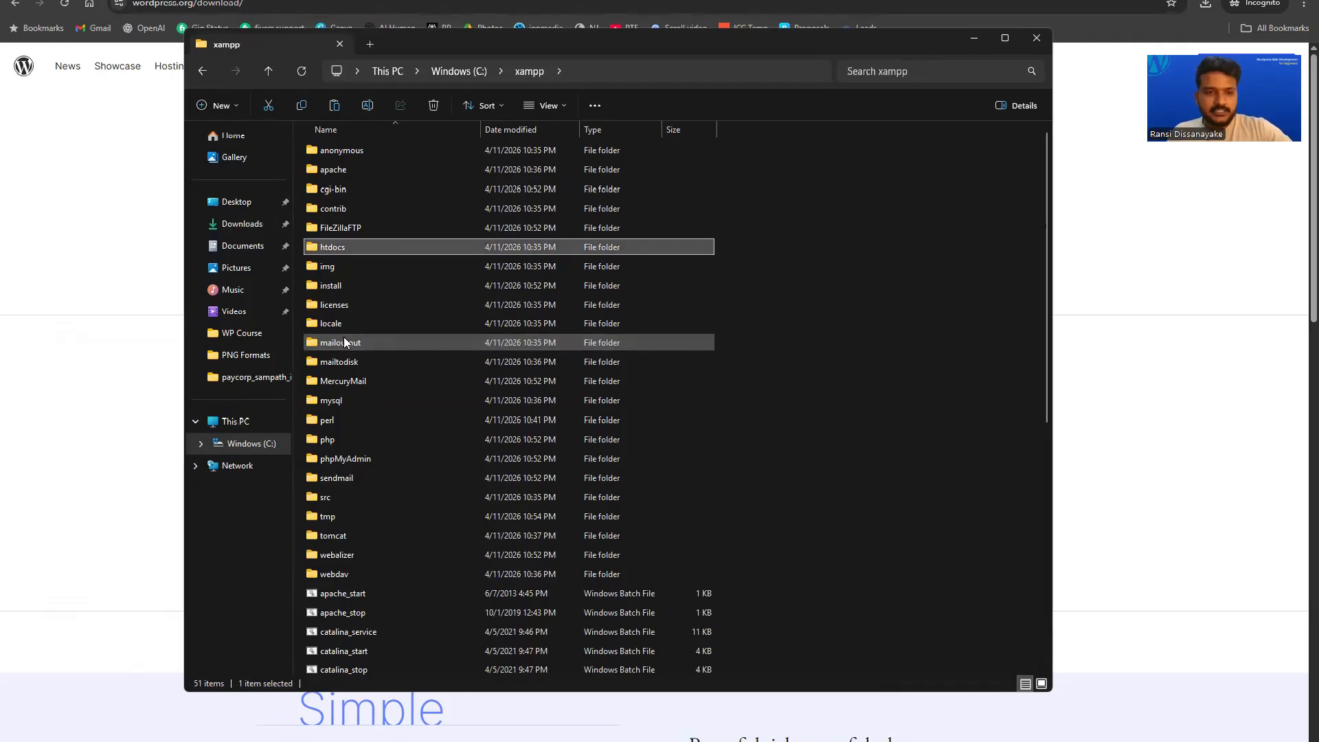
pyautogui.doubleClick(337, 246)
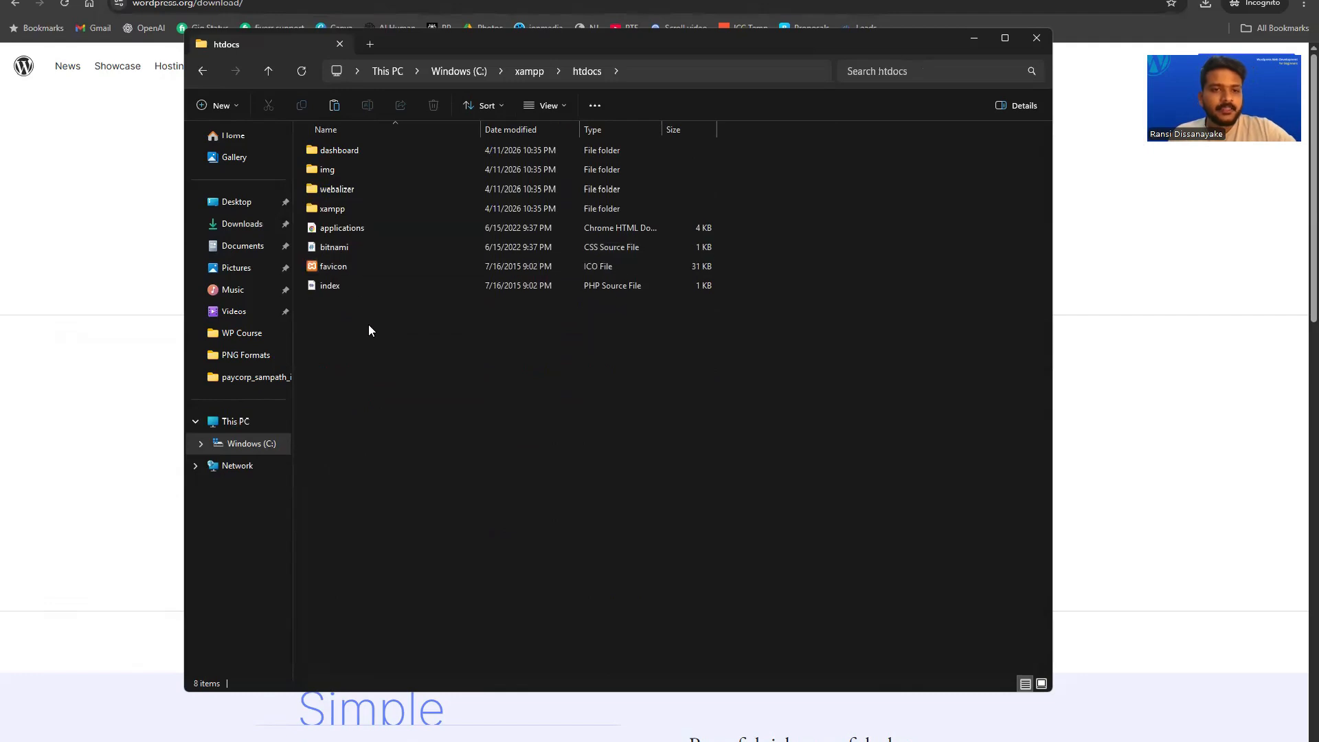
pyautogui.rightClick(386, 373)
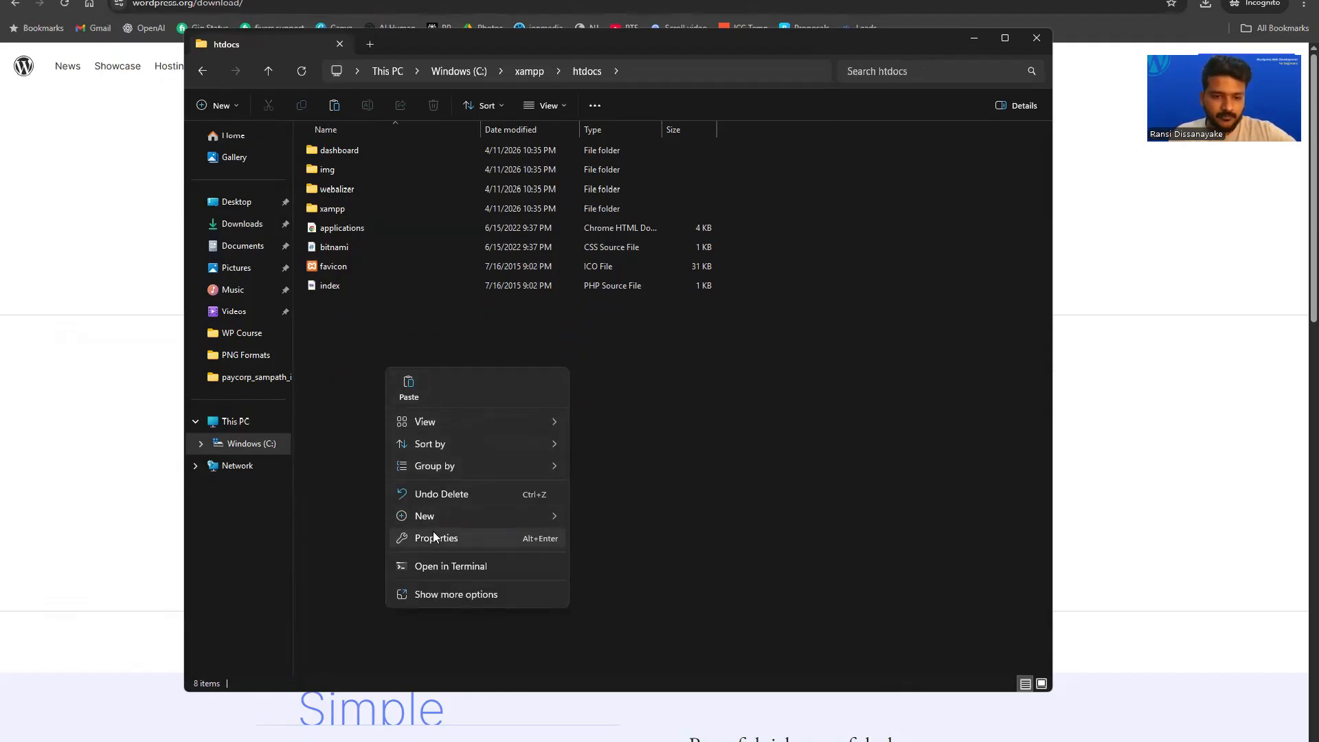
pyautogui.click(446, 595)
pyautogui.click(411, 468)
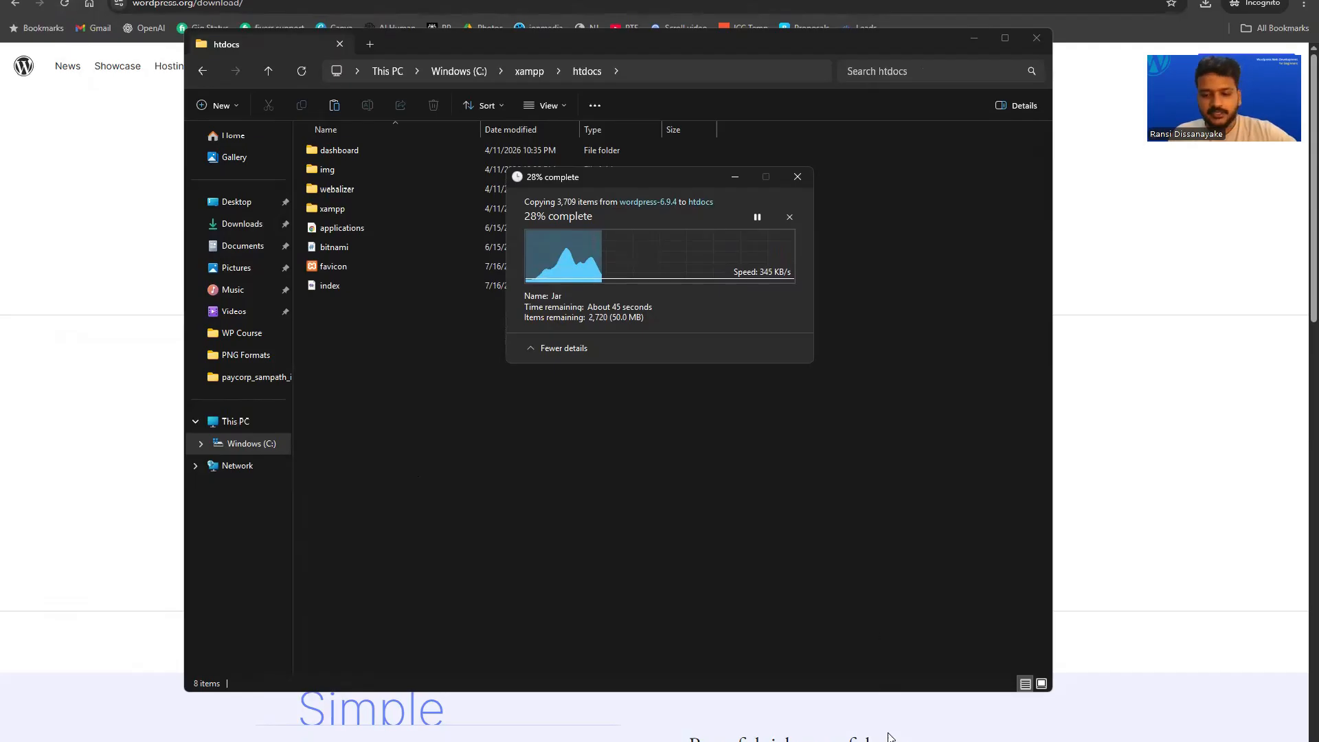
pyautogui.hotkey('alt', 'Tab')
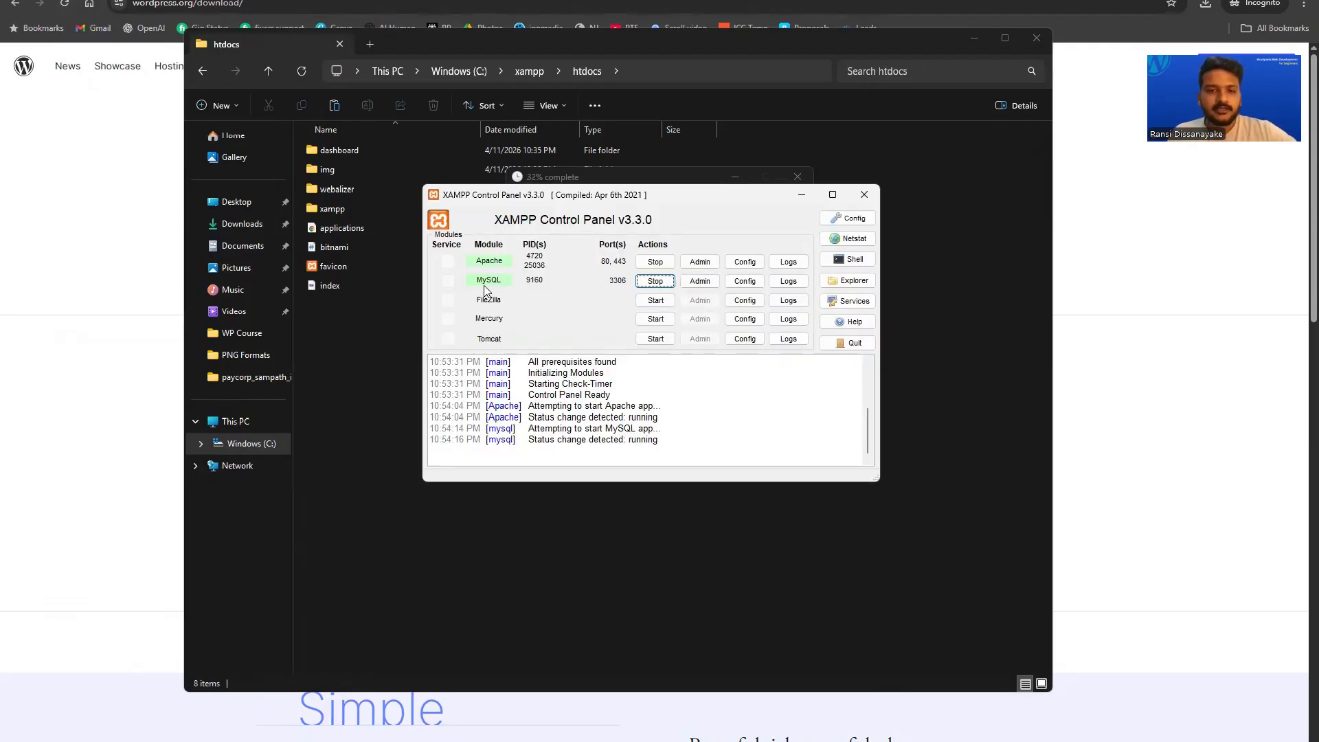
# Open phpMyAdmin using the MySQL row's Admin button.
pyautogui.click(700, 283)
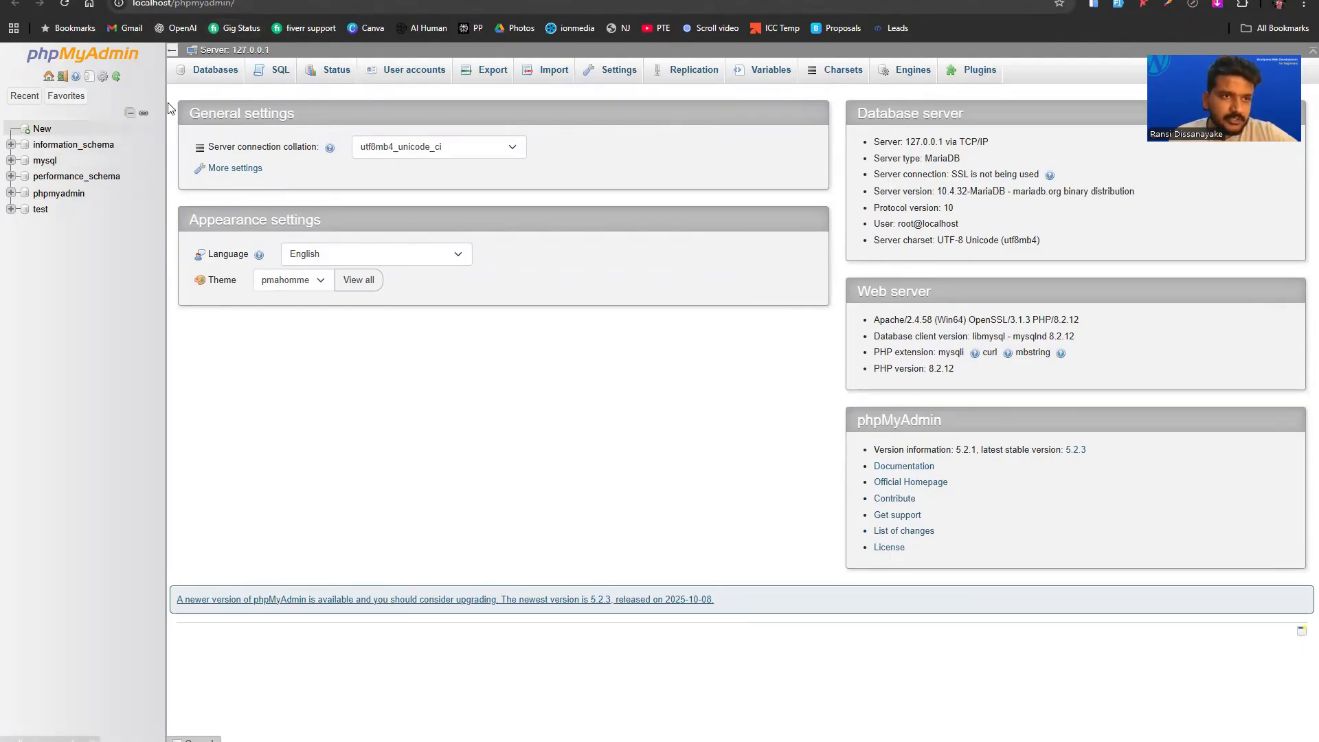
# Create a database named 'portfolio' in phpMyAdmin and open its empty Structure page.
pyautogui.click(217, 74)
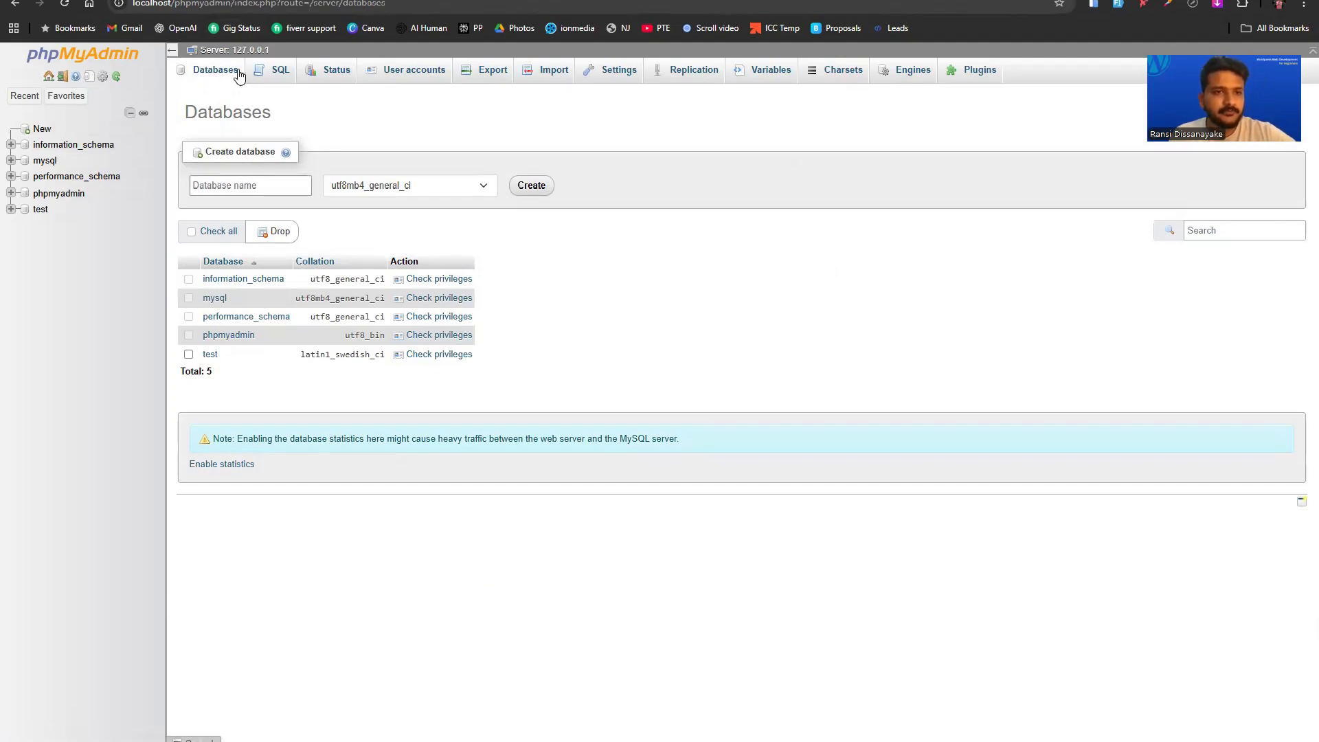
pyautogui.click(232, 187)
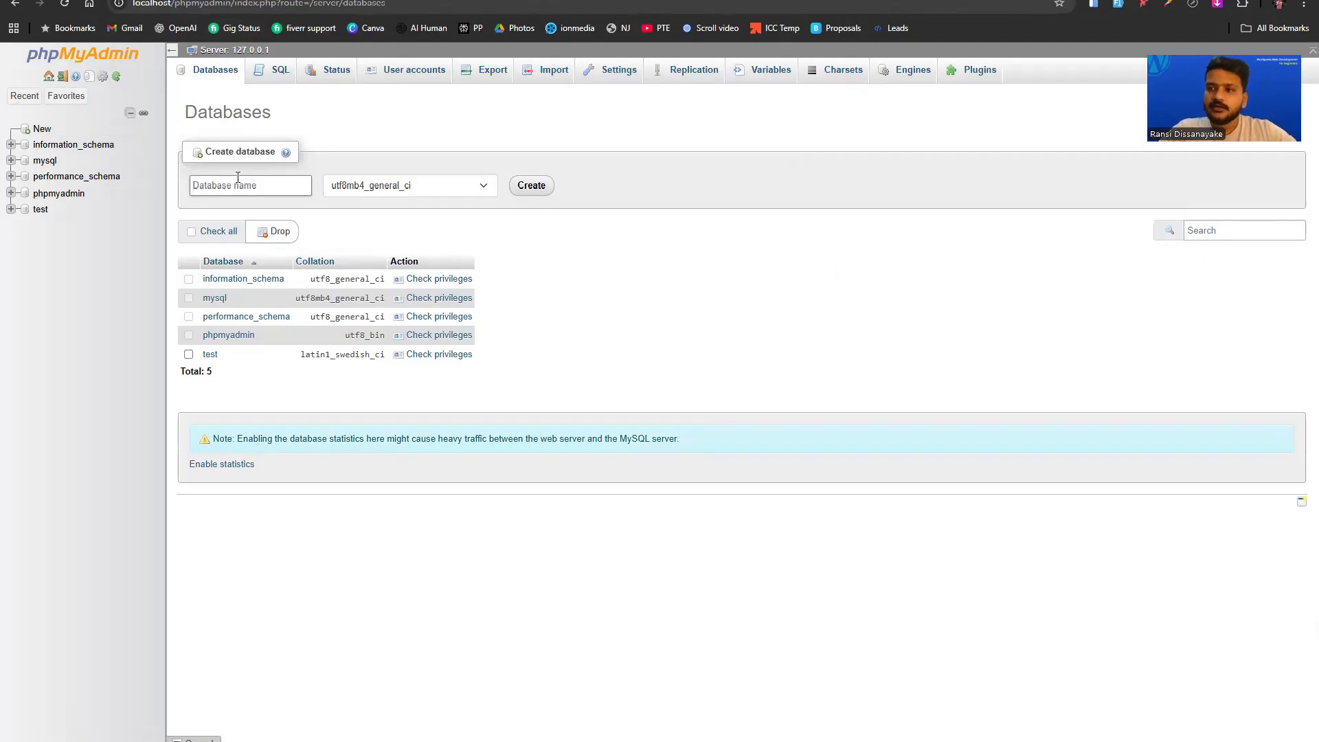
pyautogui.write('po')
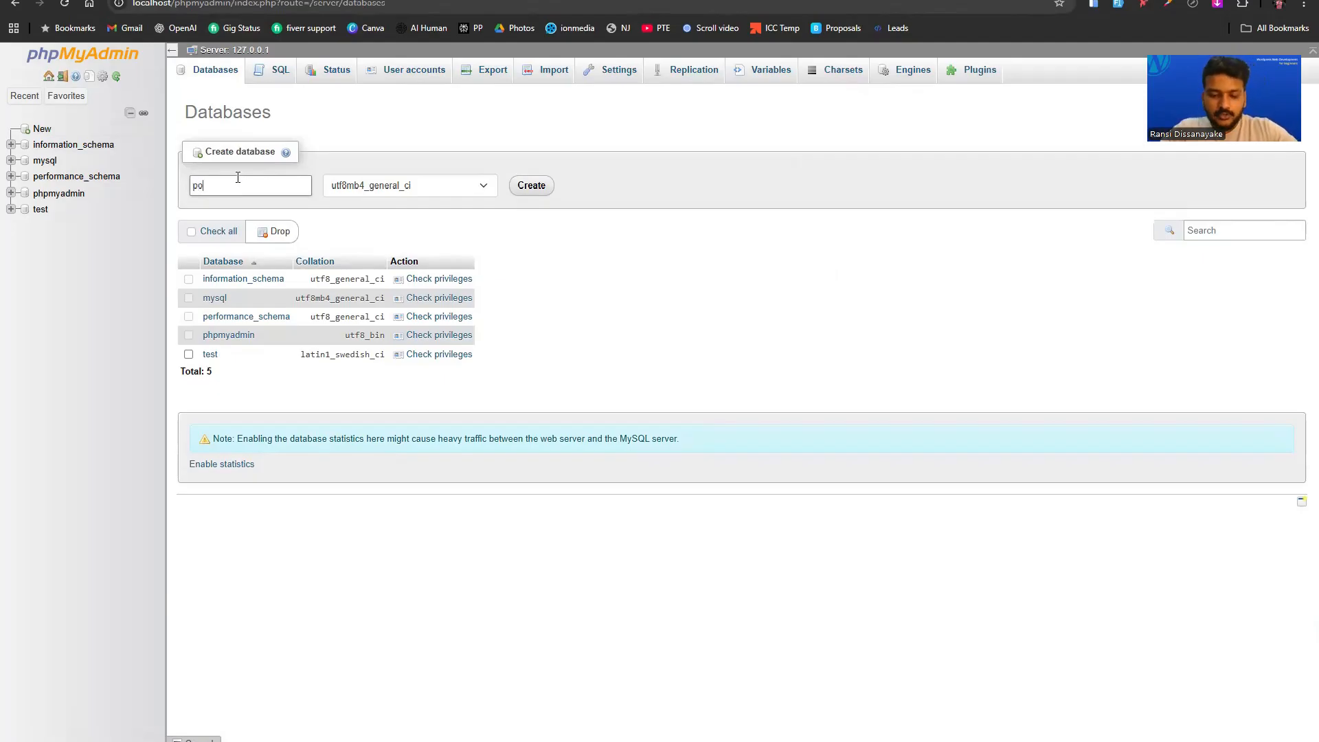
pyautogui.write('rtfolio')
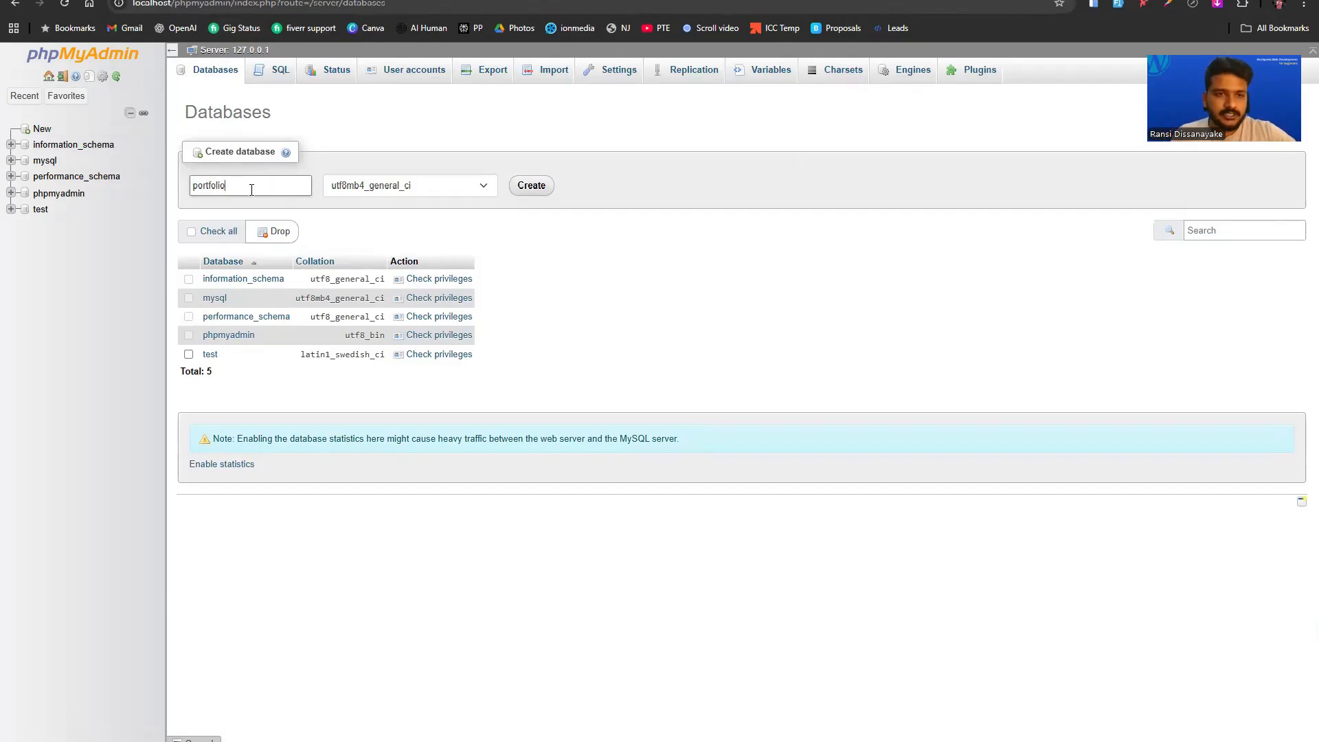
pyautogui.click(533, 187)
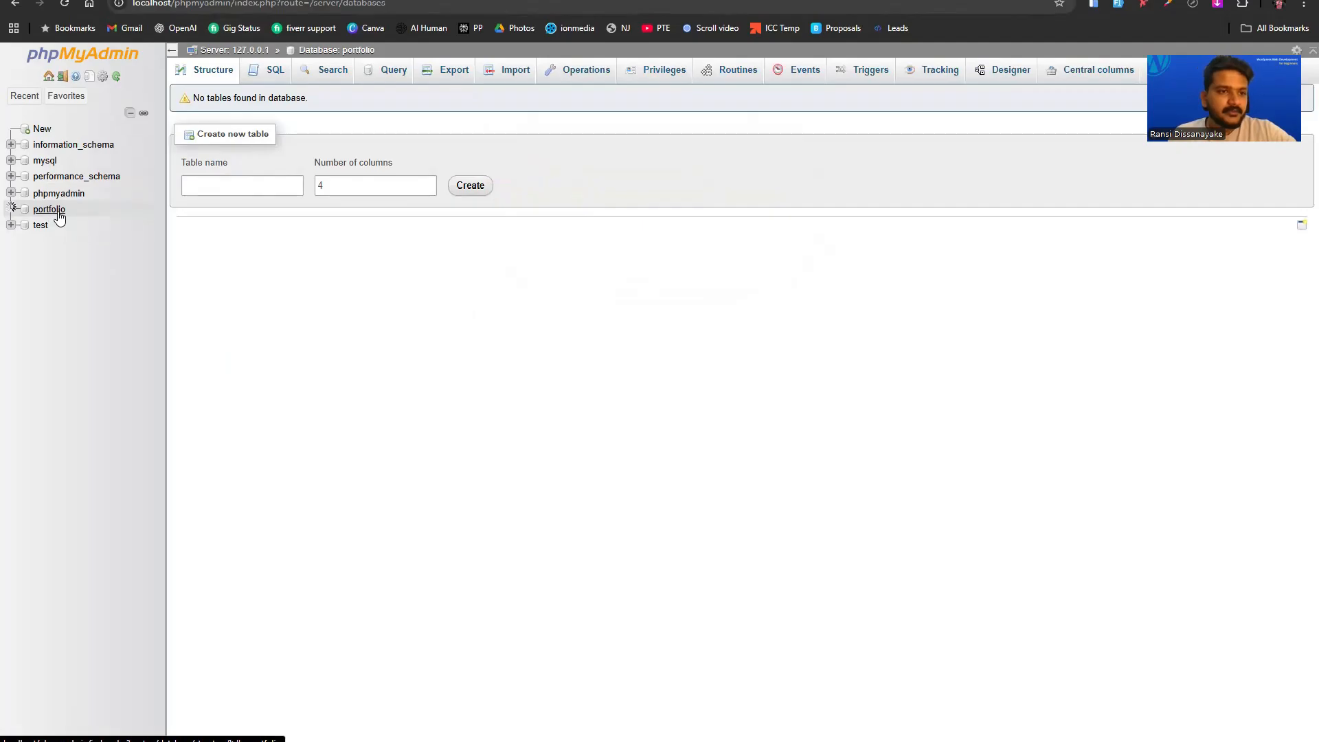
pyautogui.click(59, 214)
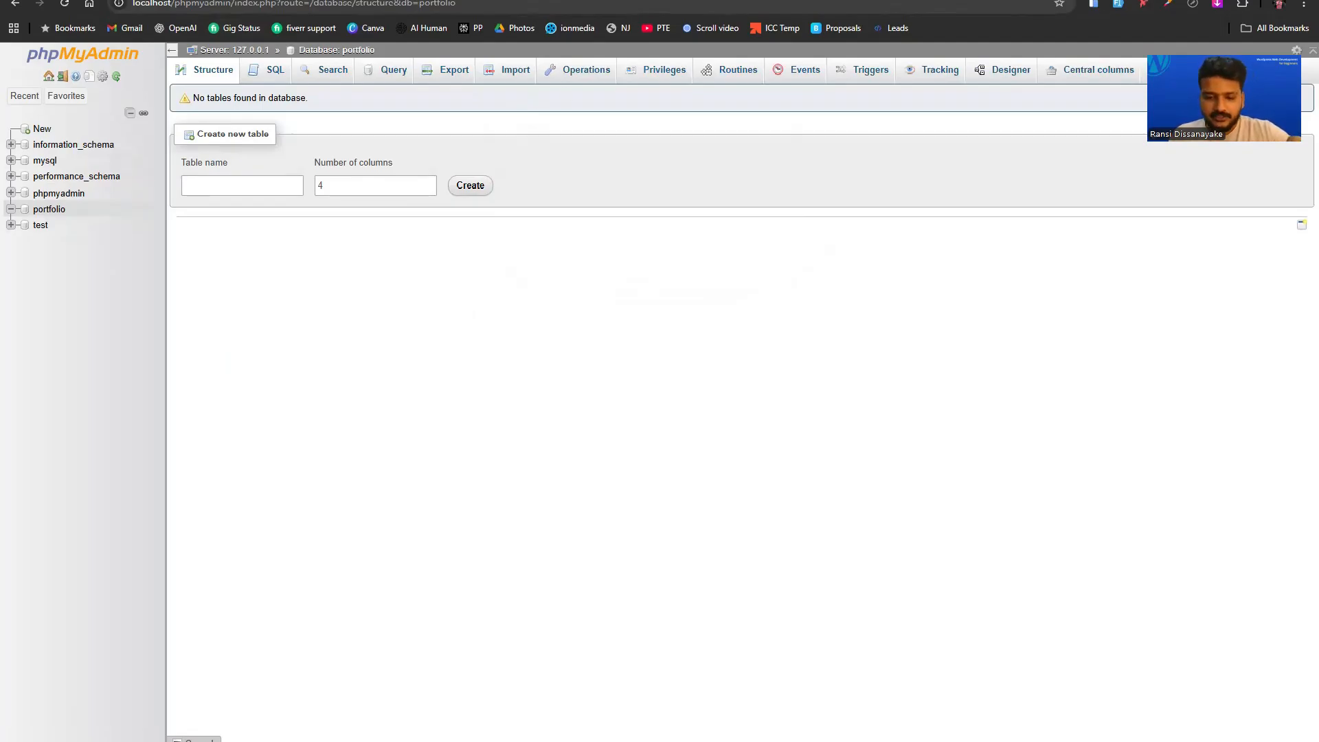
# Rename the wordpress folder in C:\xampp\htdocs to 'portfolio'.
pyautogui.moveTo(710, 724)
pyautogui.click(711, 680)
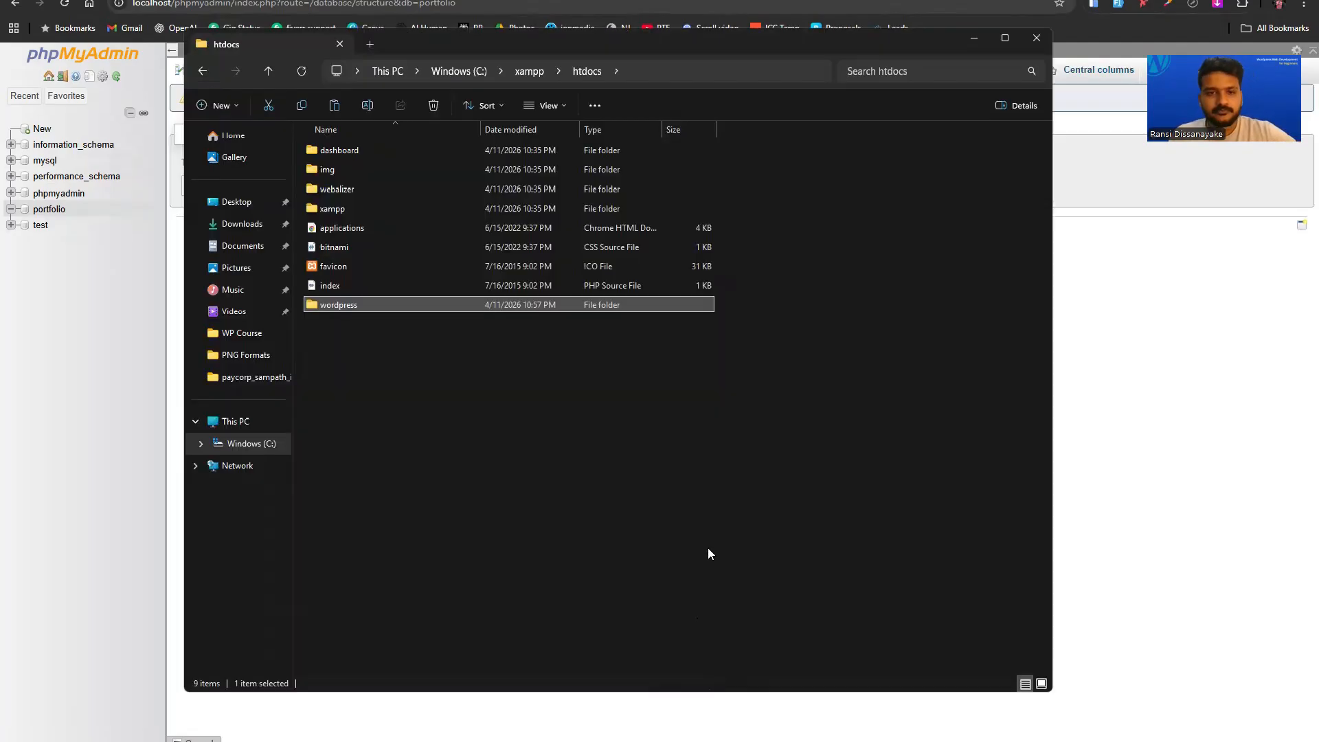
pyautogui.click(343, 304)
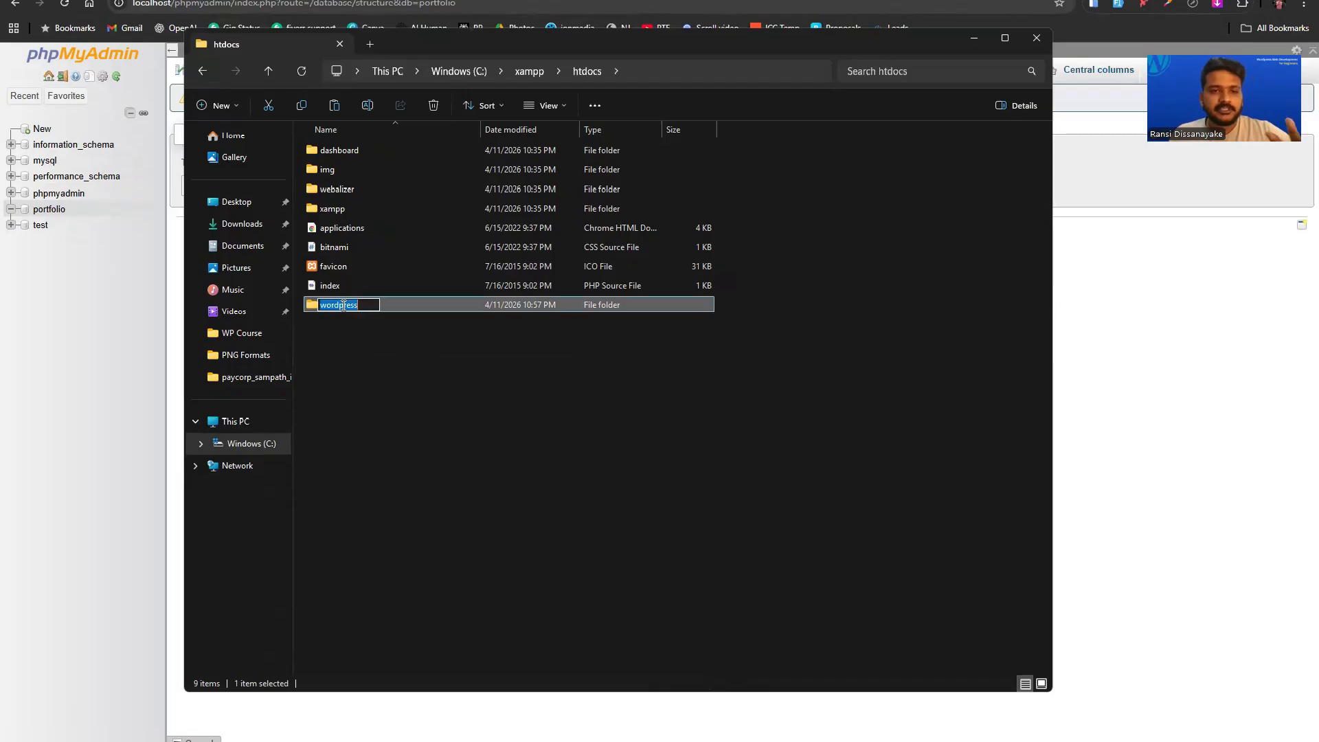
pyautogui.click(359, 347)
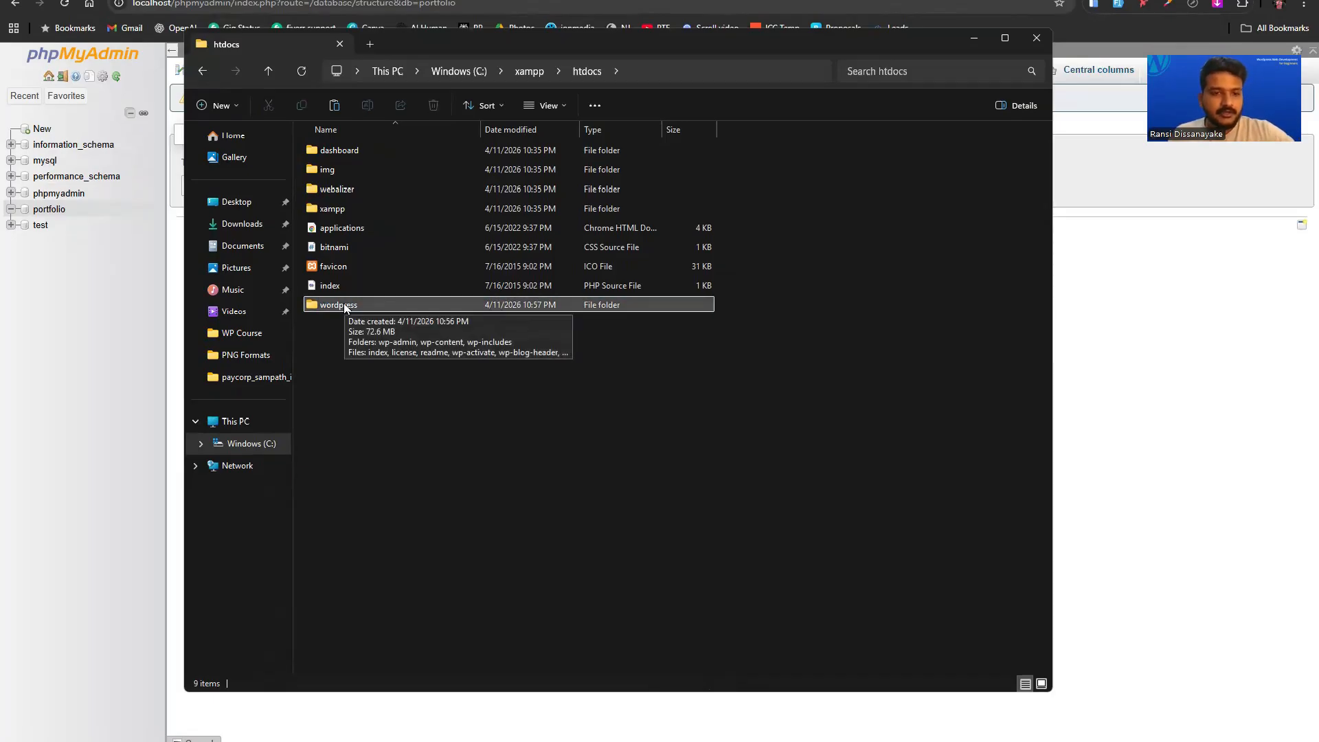
pyautogui.rightClick(345, 307)
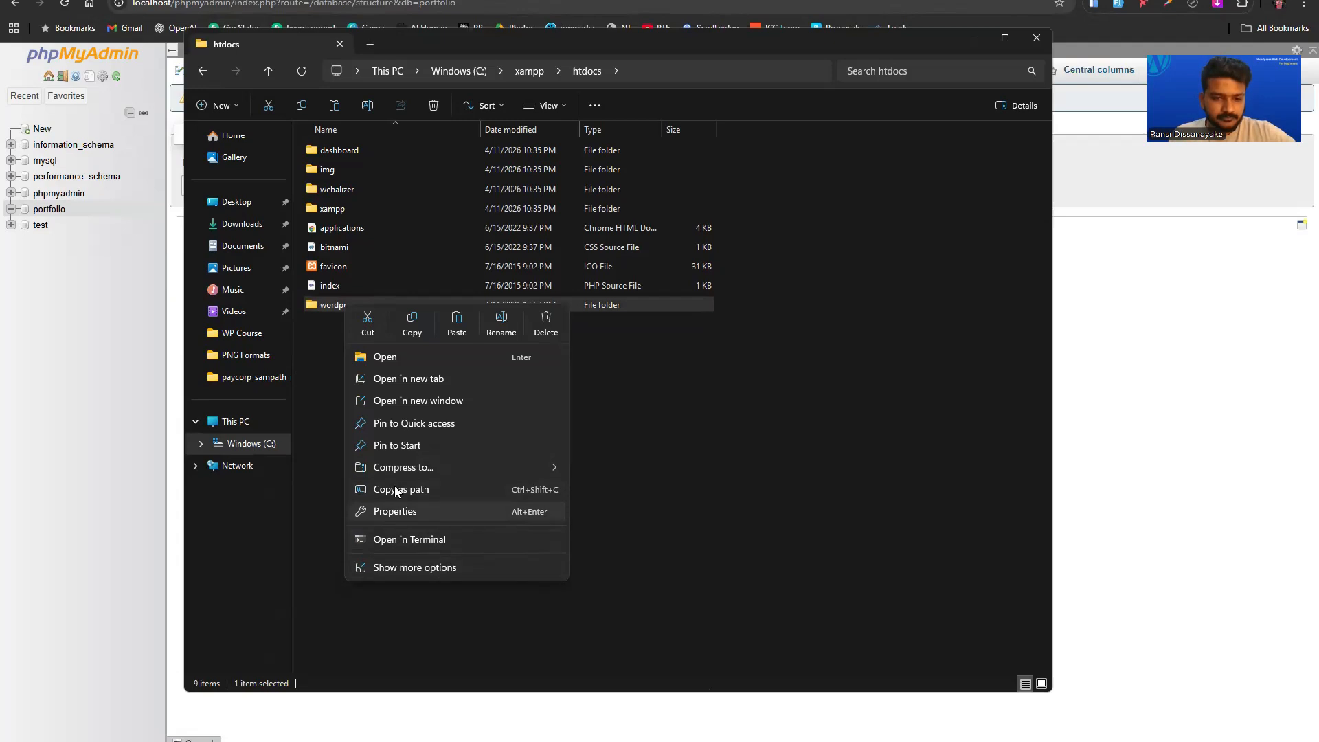
pyautogui.click(401, 564)
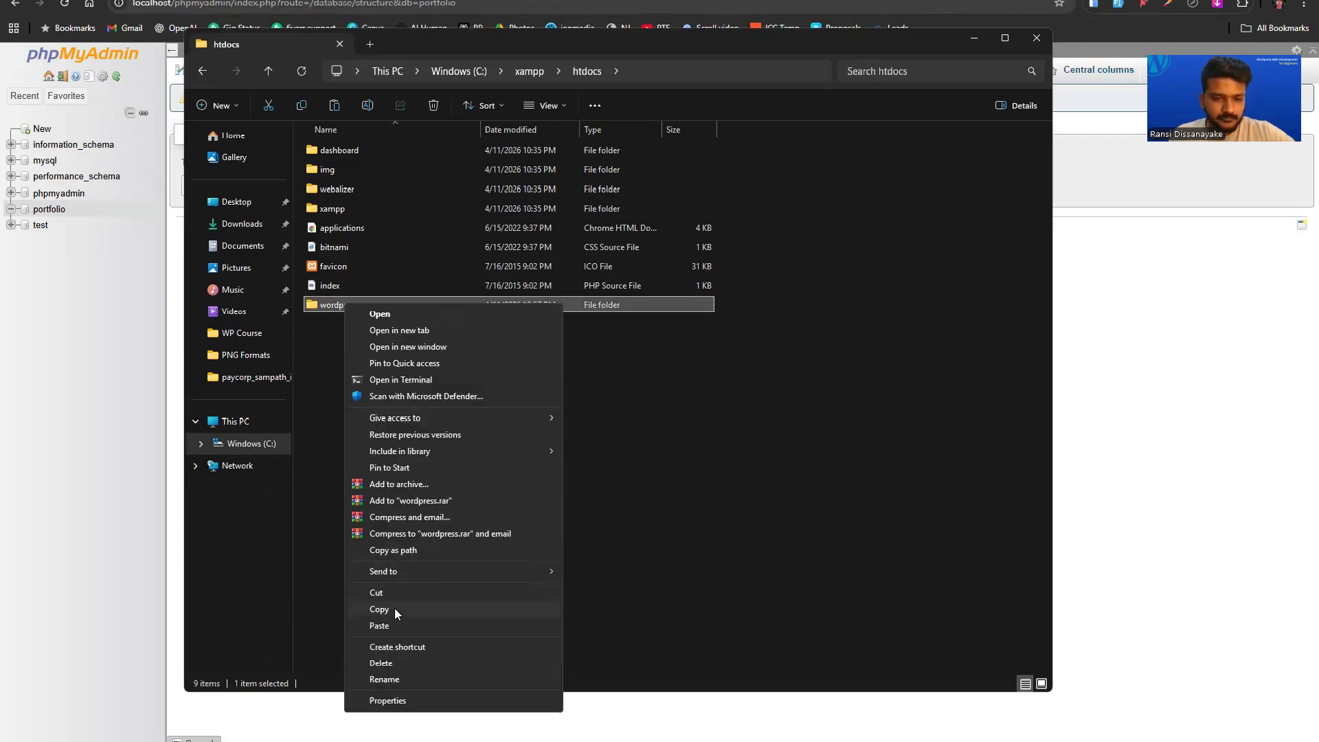
pyautogui.click(397, 677)
pyautogui.write('p')
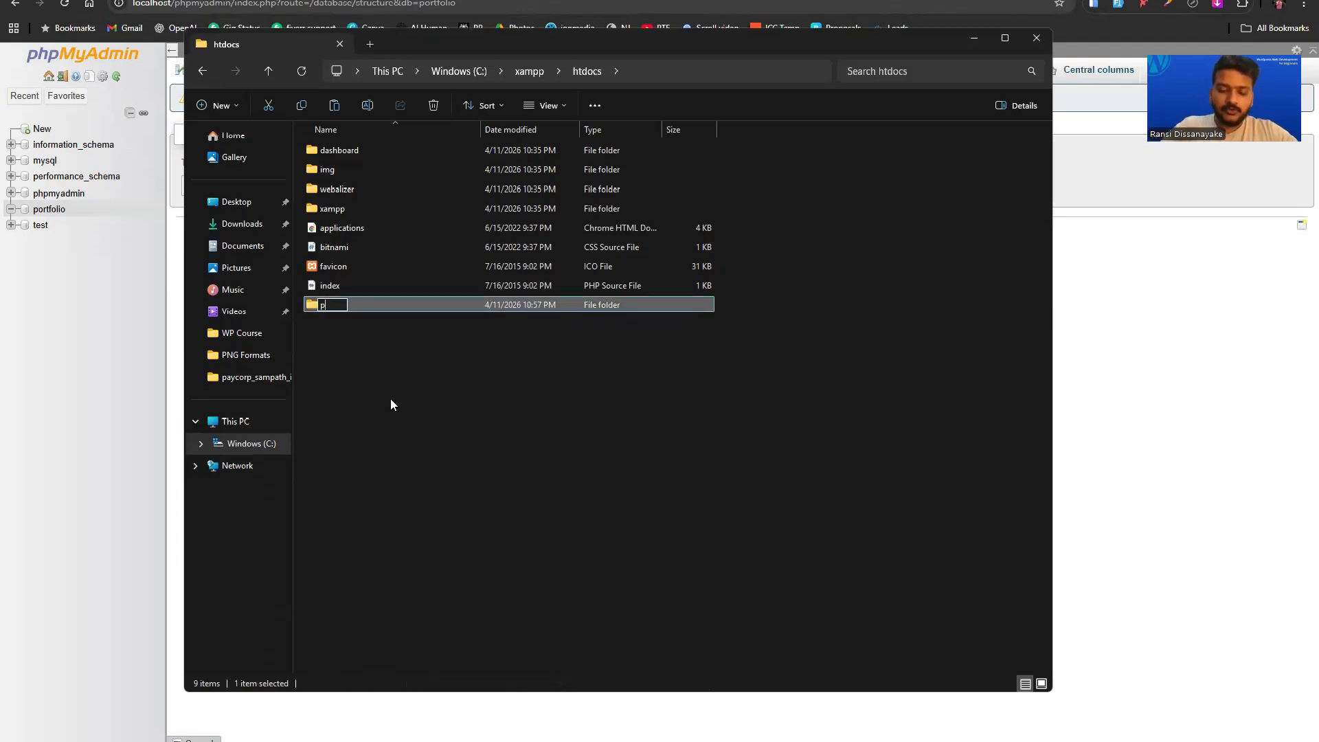
pyautogui.write('ortfolio')
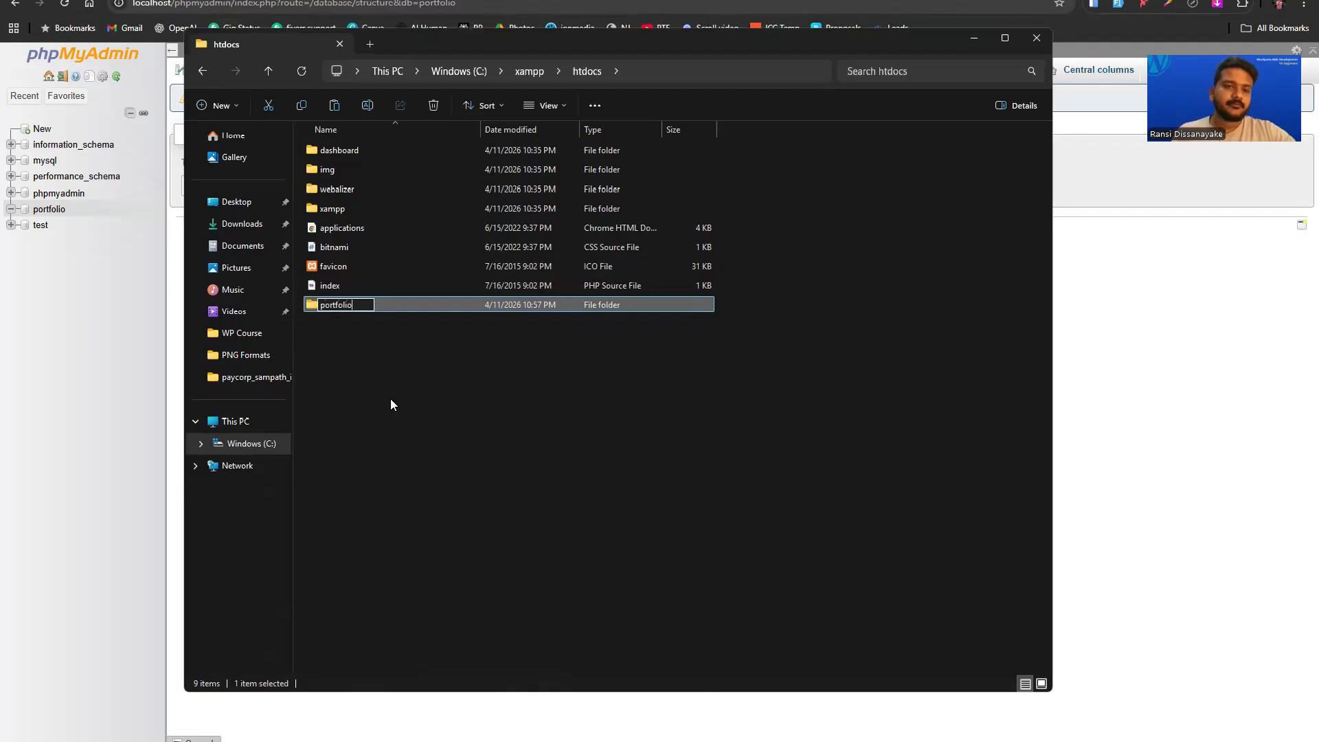
pyautogui.click(390, 405)
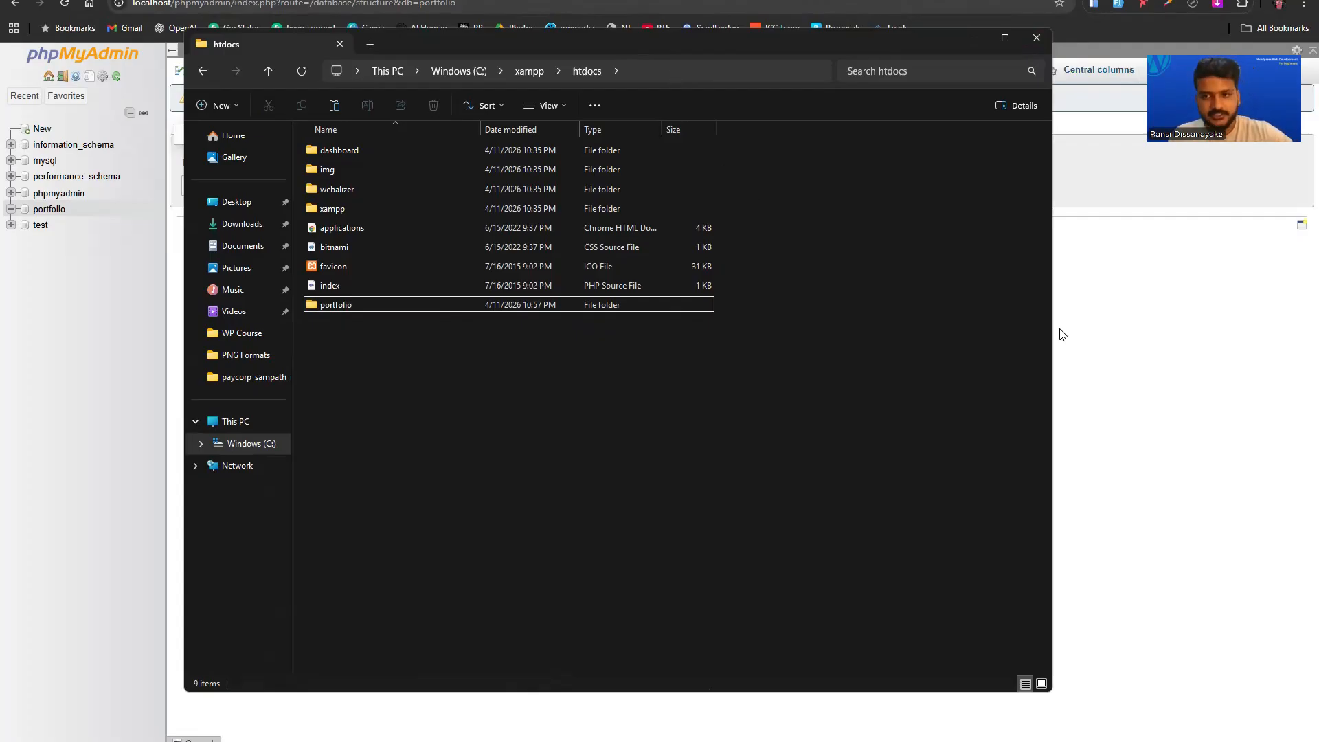
pyautogui.click(1138, 309)
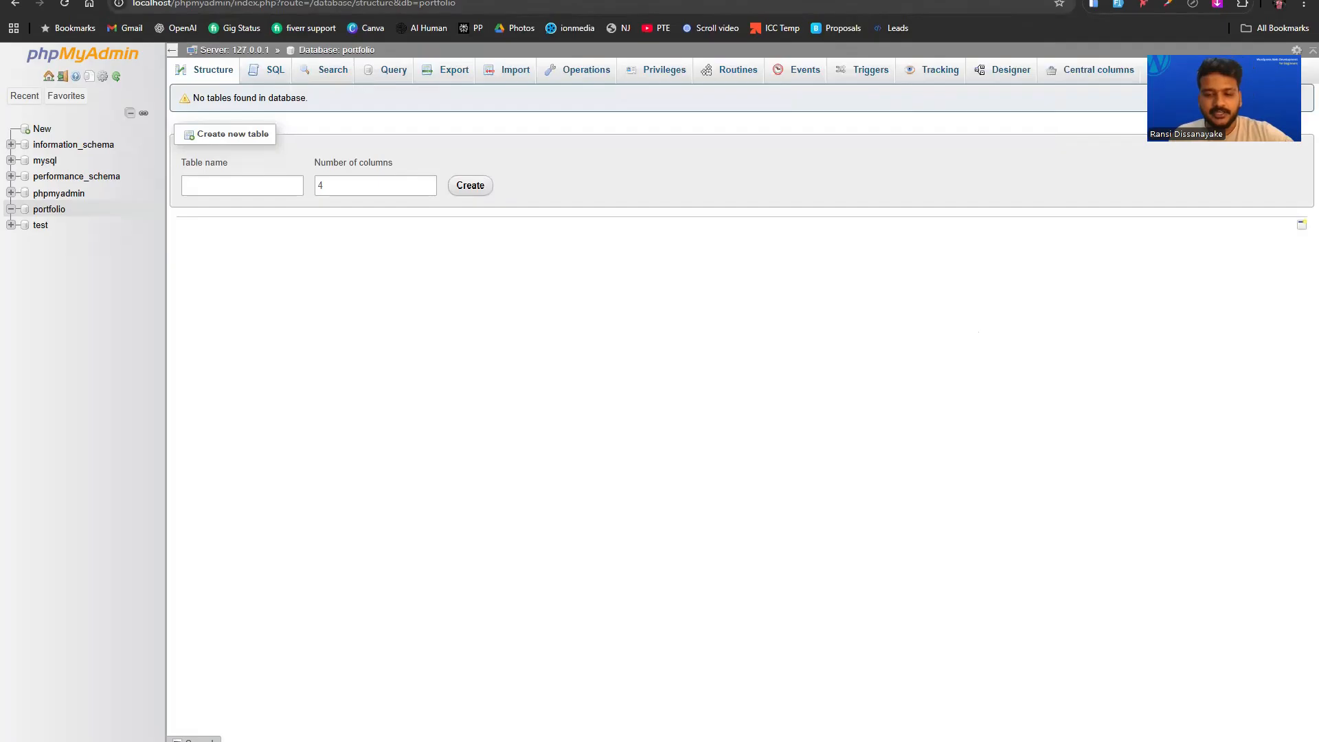
# Open the Apache admin page from XAMPP and remove dashboard/ from its address.
pyautogui.click(867, 741)
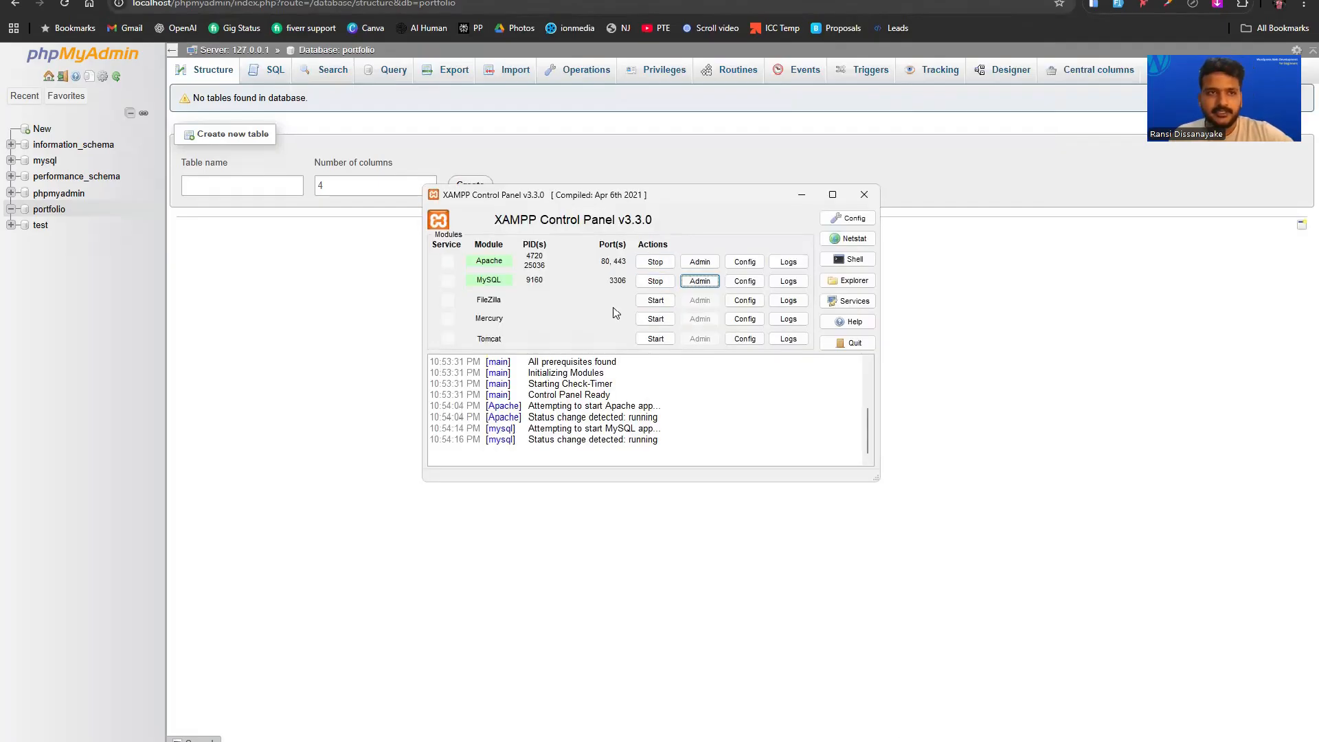
pyautogui.click(700, 262)
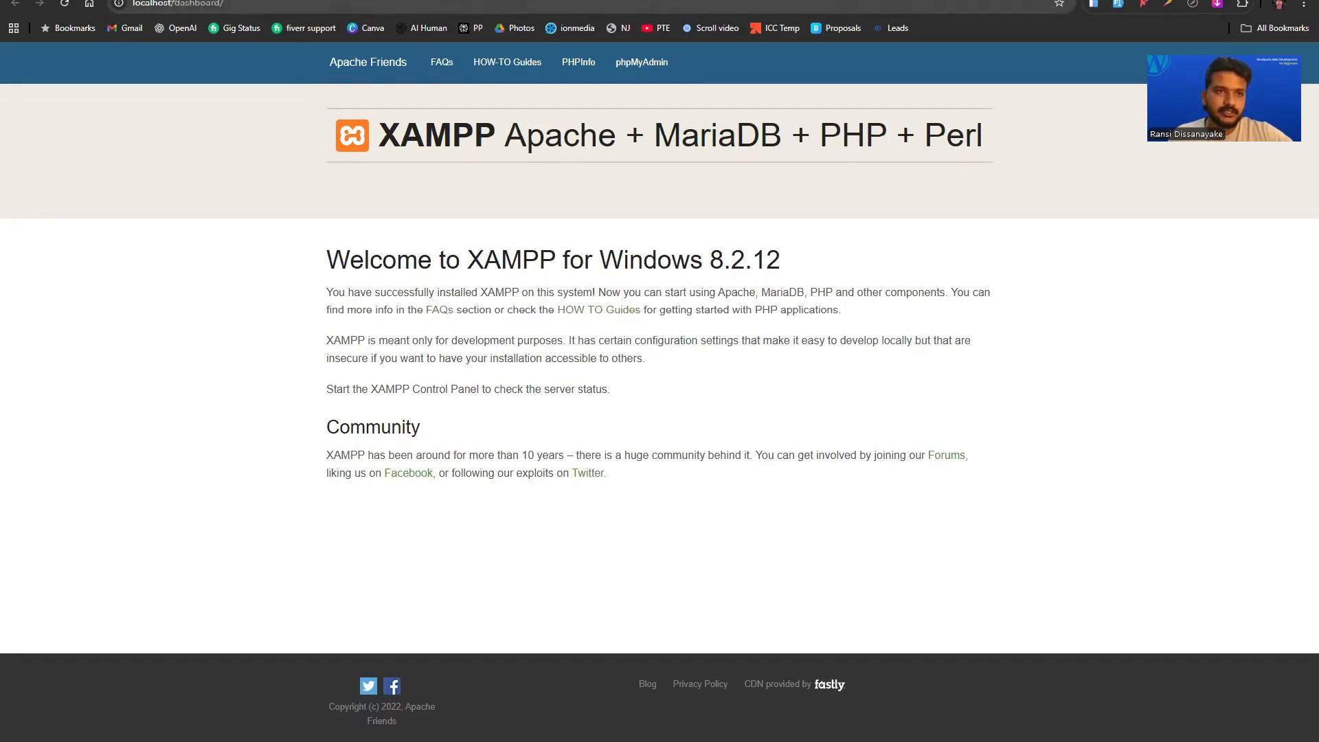
pyautogui.click(261, 4)
pyautogui.click(304, 3)
pyautogui.moveTo(304, 4); pyautogui.dragTo(186, 5)
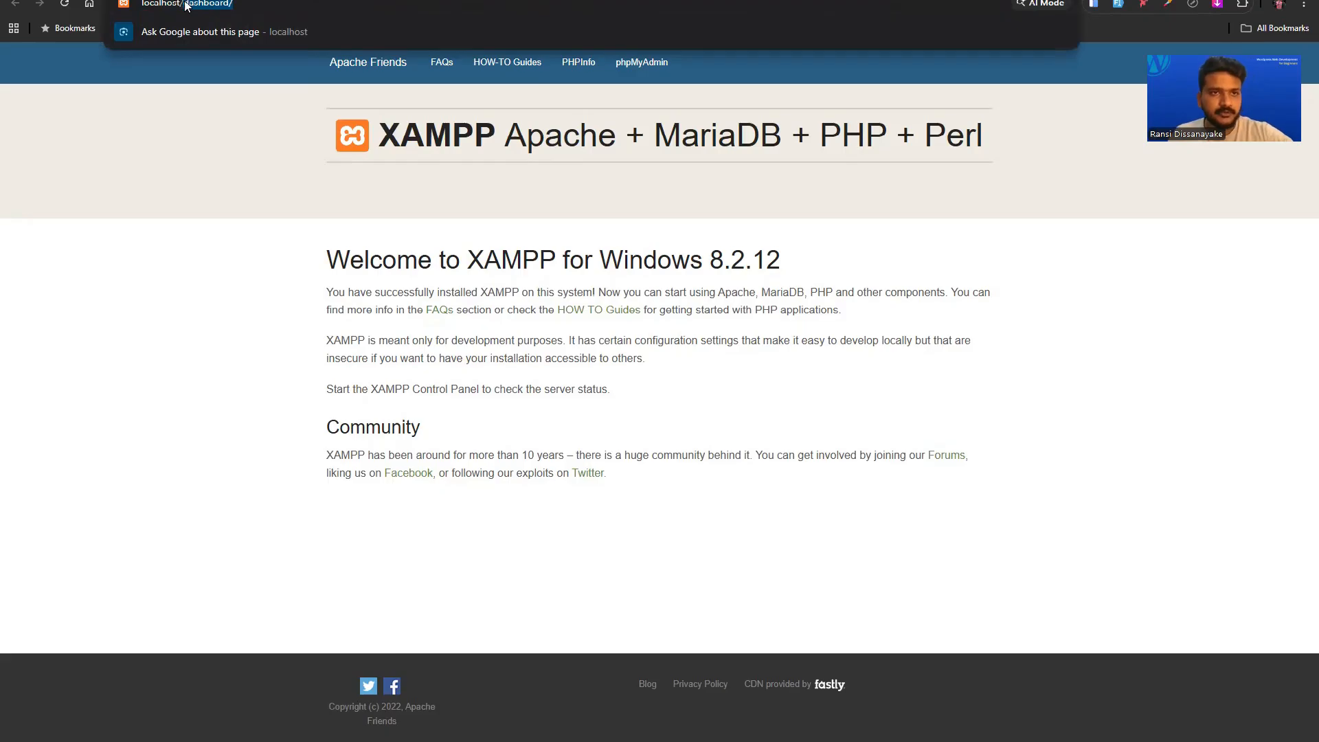
pyautogui.press('BackSpace')
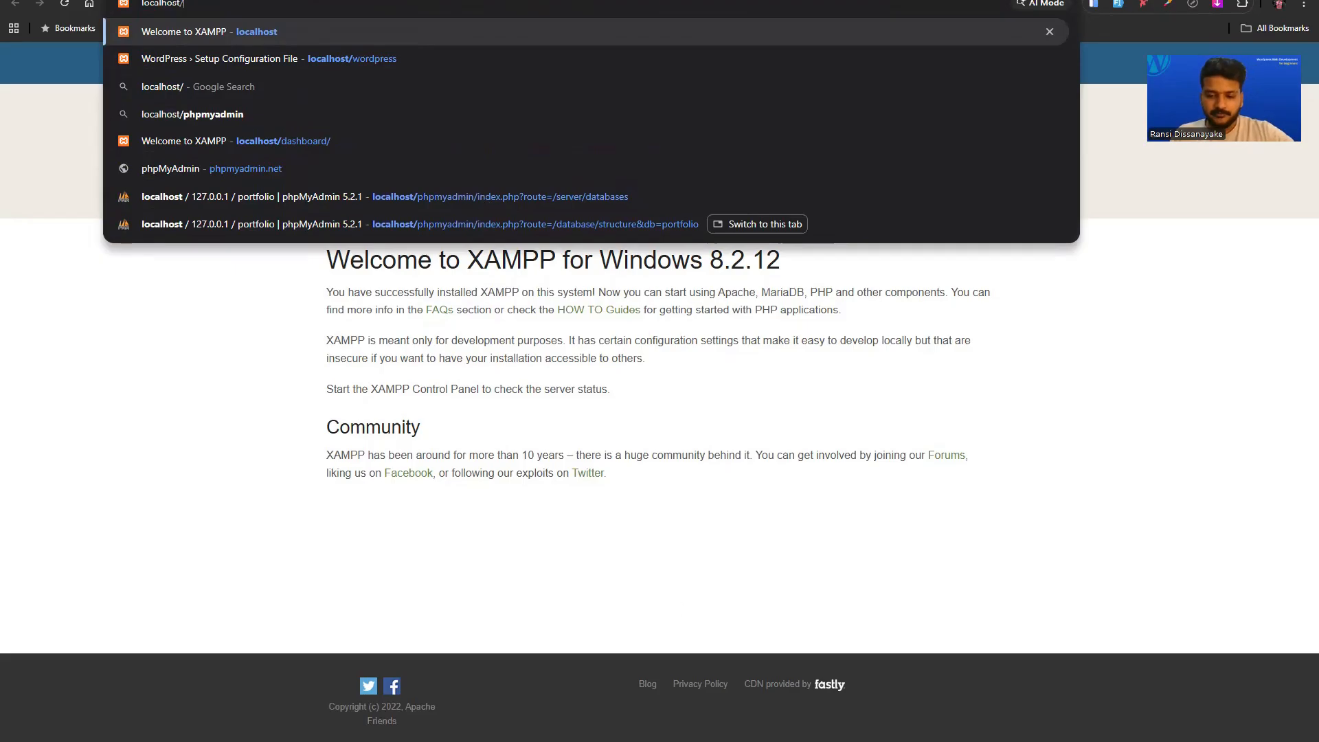
# After checking the htdocs folder, load localhost/portfolio in the browser.
pyautogui.click(707, 740)
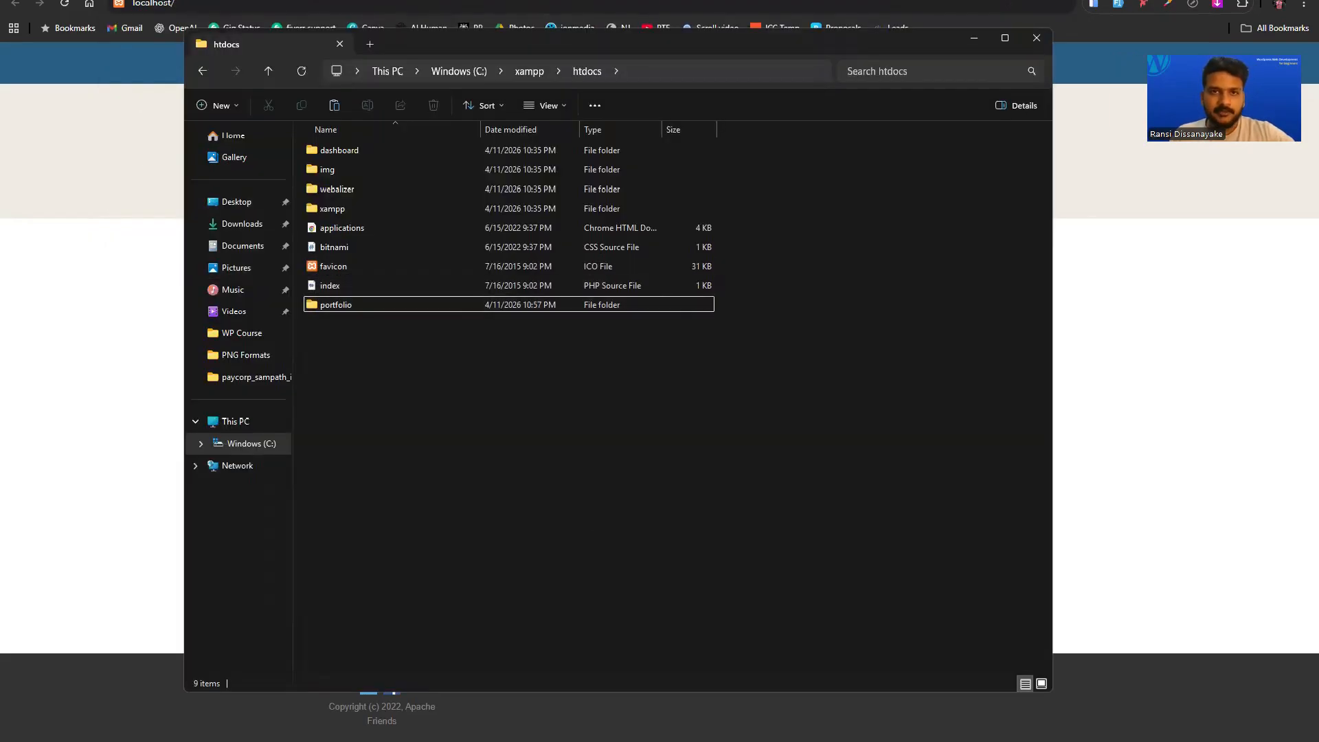
pyautogui.click(234, 2)
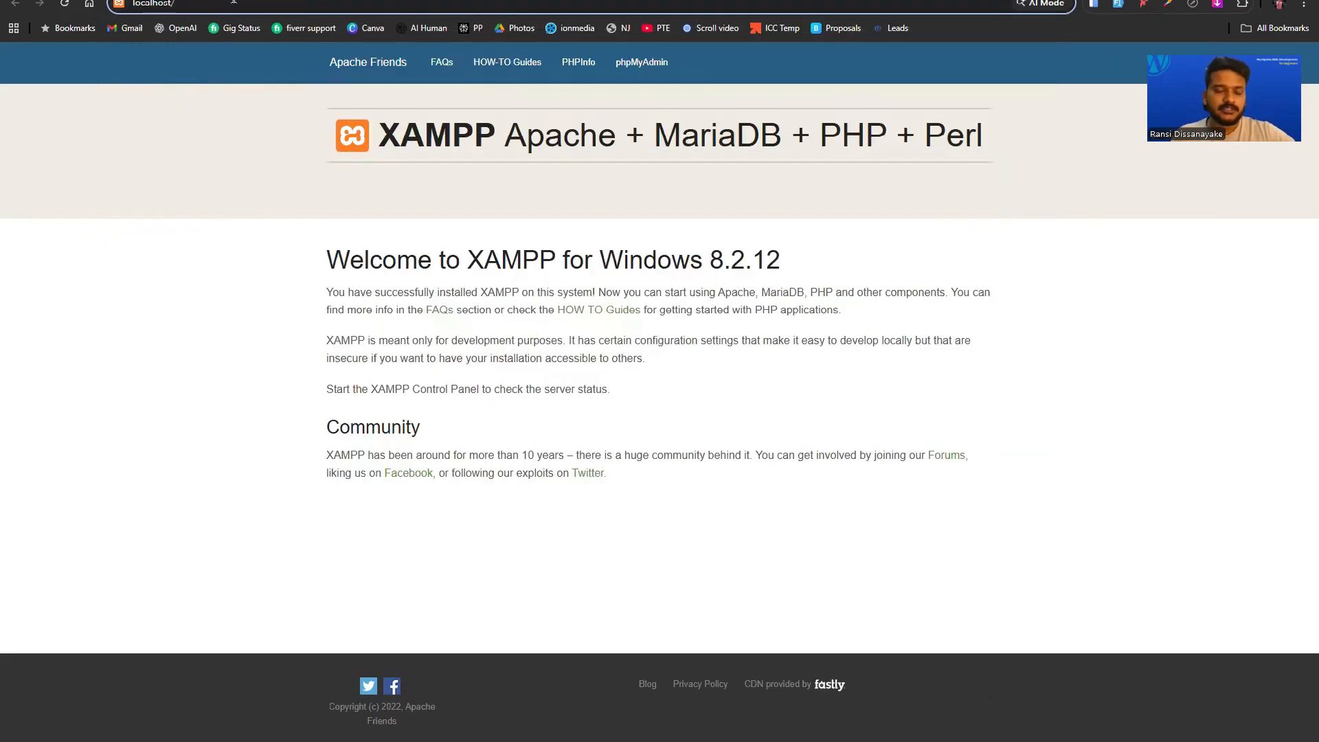
pyautogui.write('portfolio')
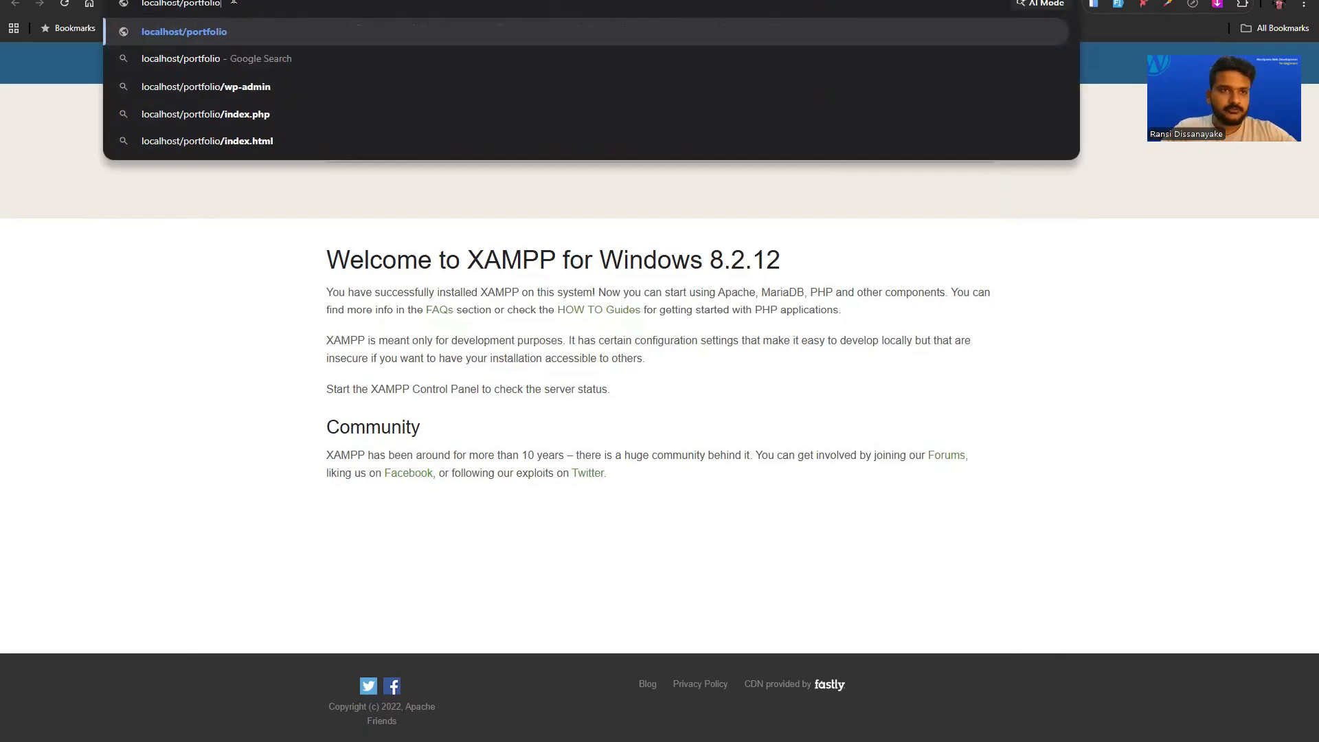
pyautogui.press('Return')
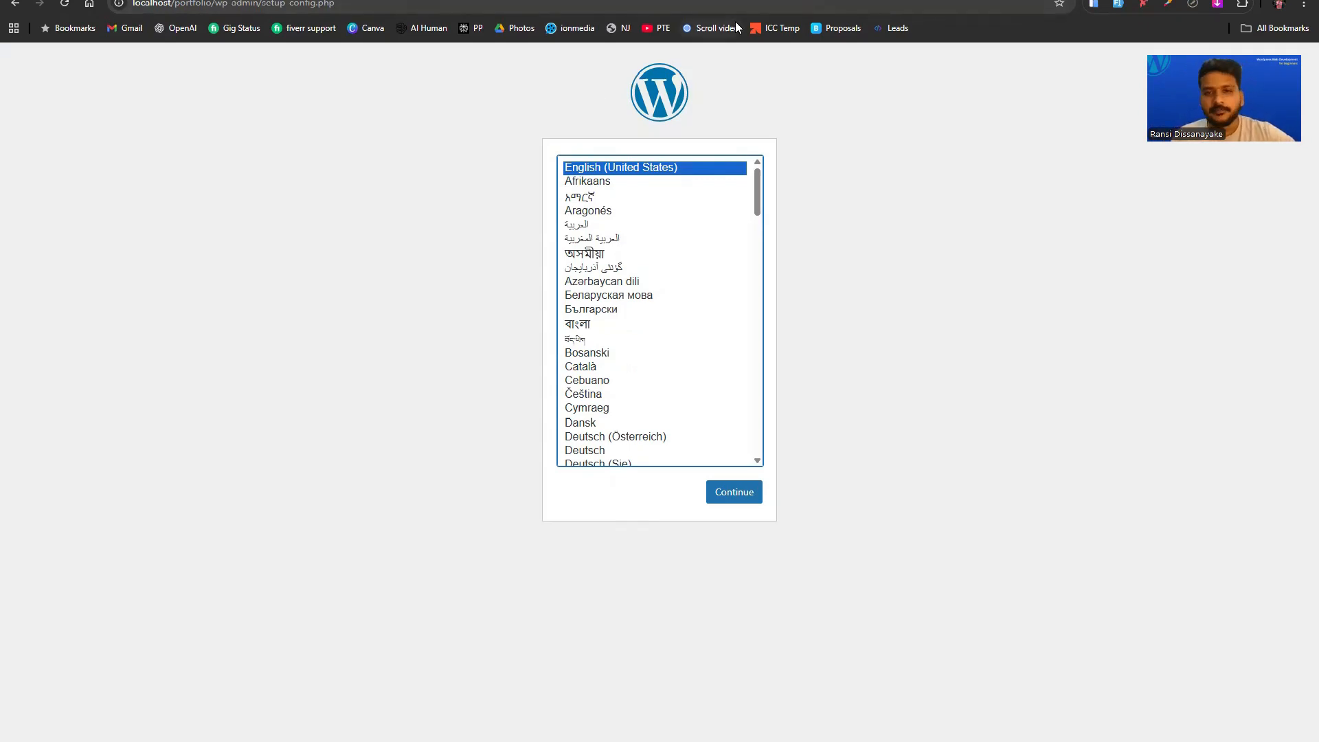
# Continue WordPress setup in English (United States) and get past the welcome screen.
pyautogui.click(735, 493)
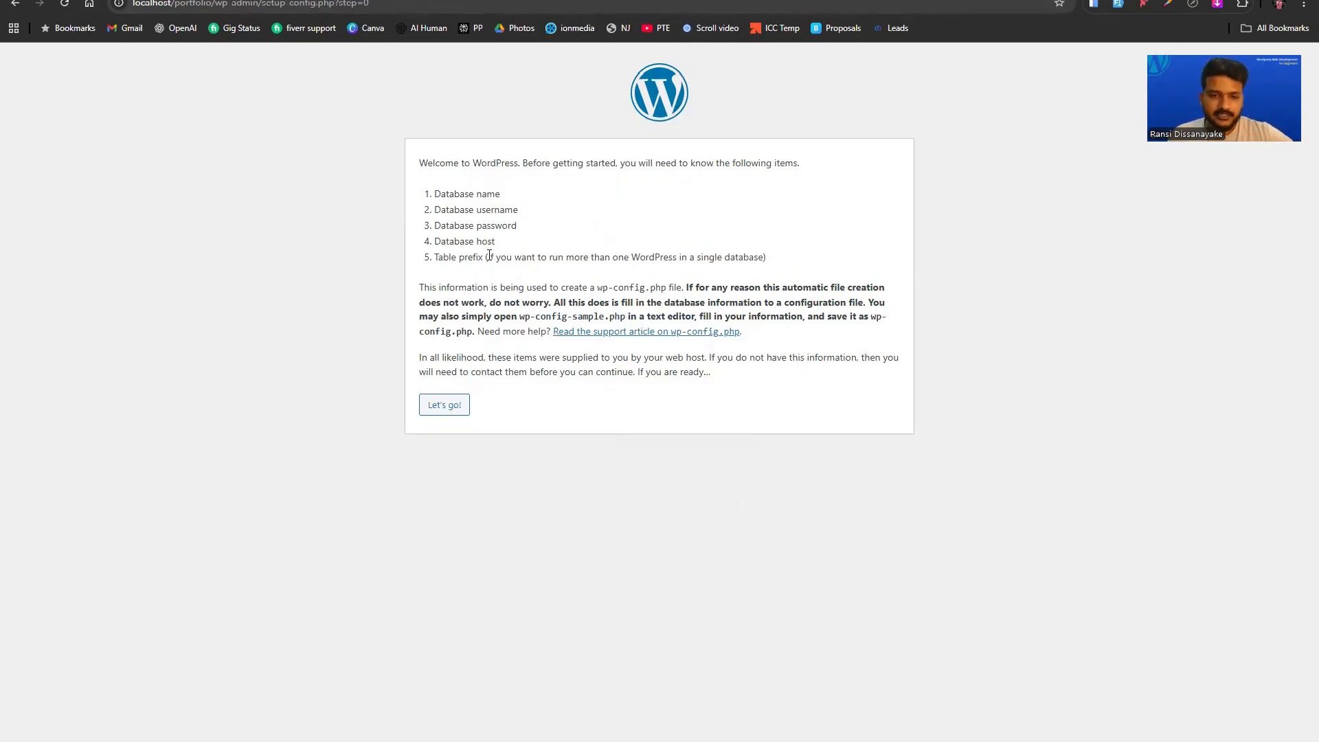
pyautogui.click(451, 416)
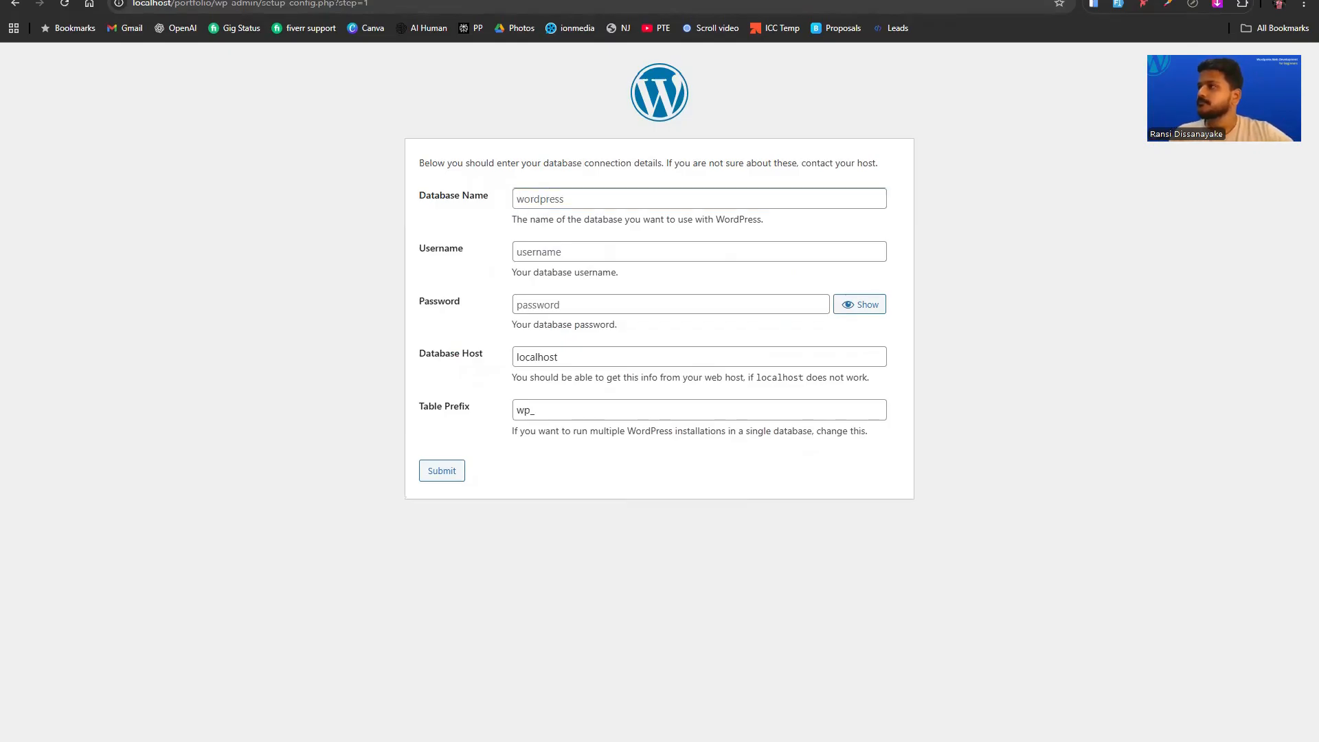
# Submit database name 'portfolio' with username 'root' as the connection details.
pyautogui.click(556, 208)
pyautogui.write('portfolio')
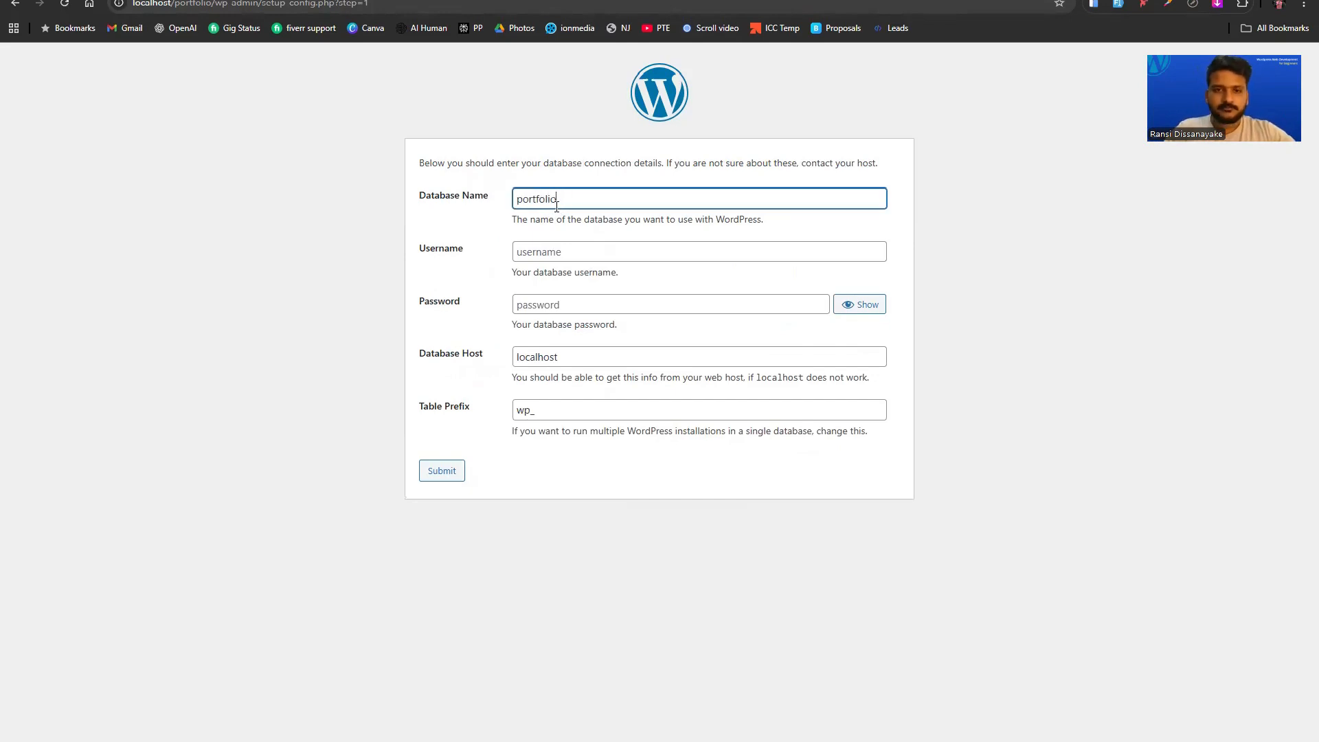
pyautogui.click(562, 259)
pyautogui.write('root')
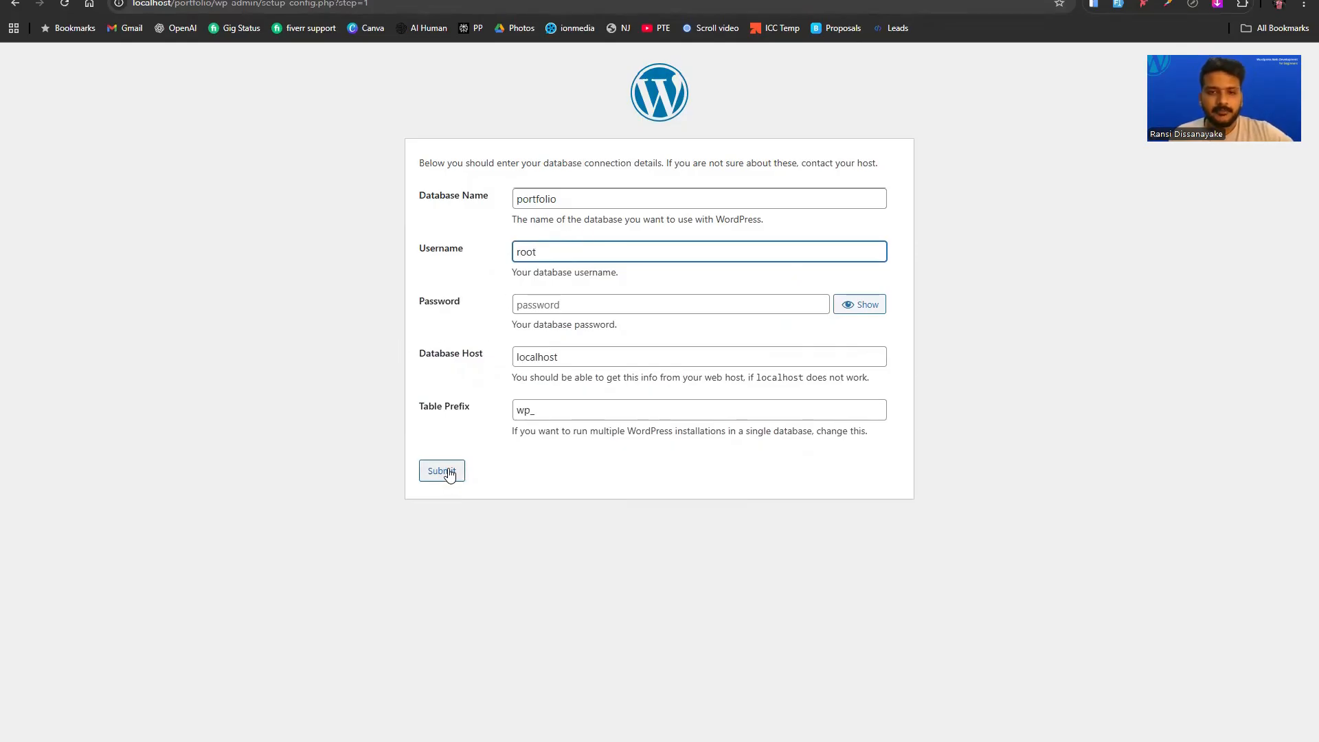
pyautogui.click(448, 471)
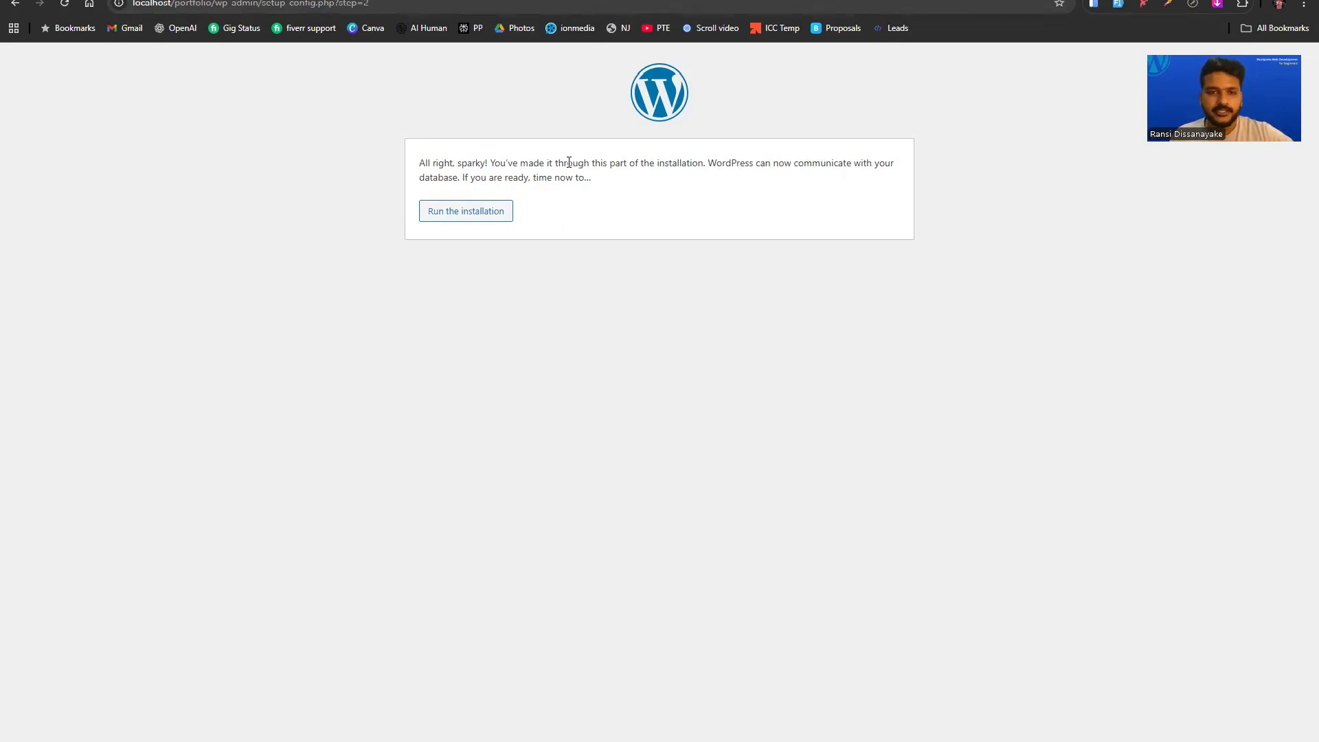
# Start the installation with site title 'Portfolio', username 'admin' and a custom password.
pyautogui.click(469, 217)
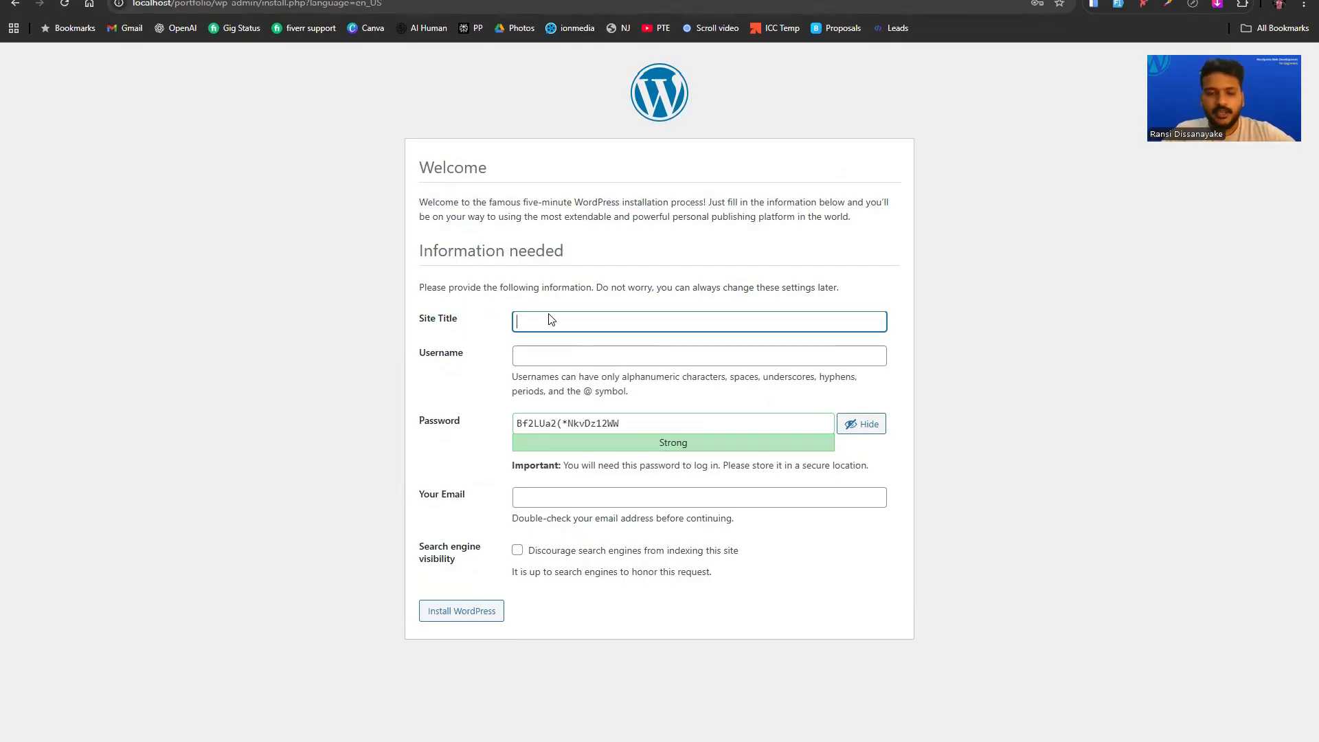
pyautogui.write('Portfo')
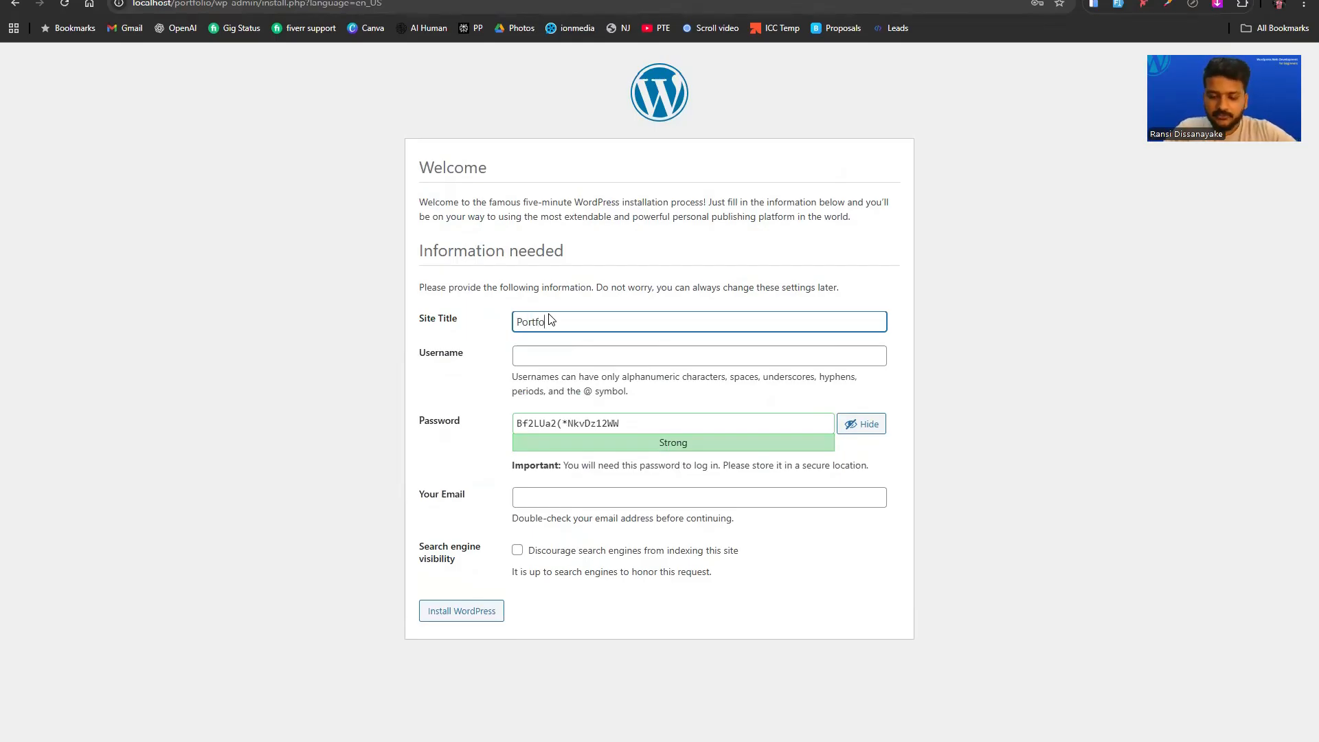
pyautogui.write('lio')
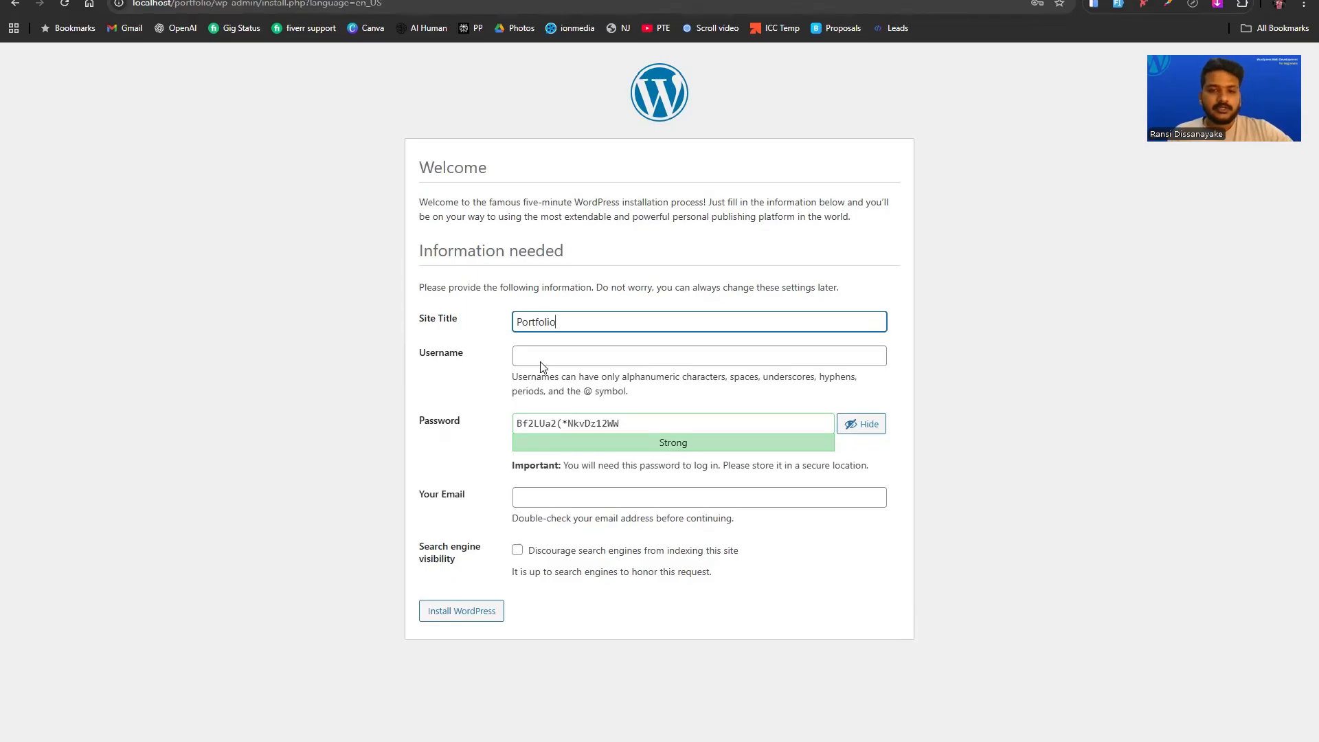
pyautogui.click(527, 347)
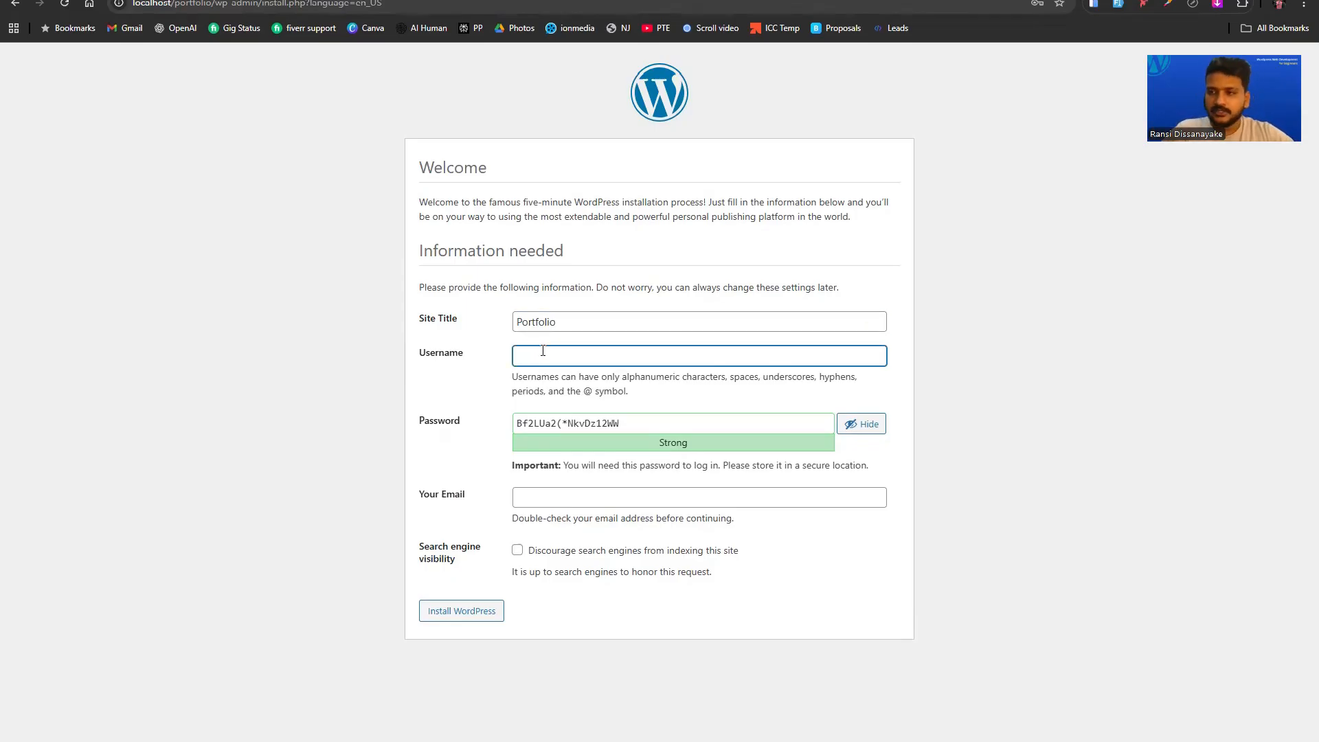
pyautogui.write('admin')
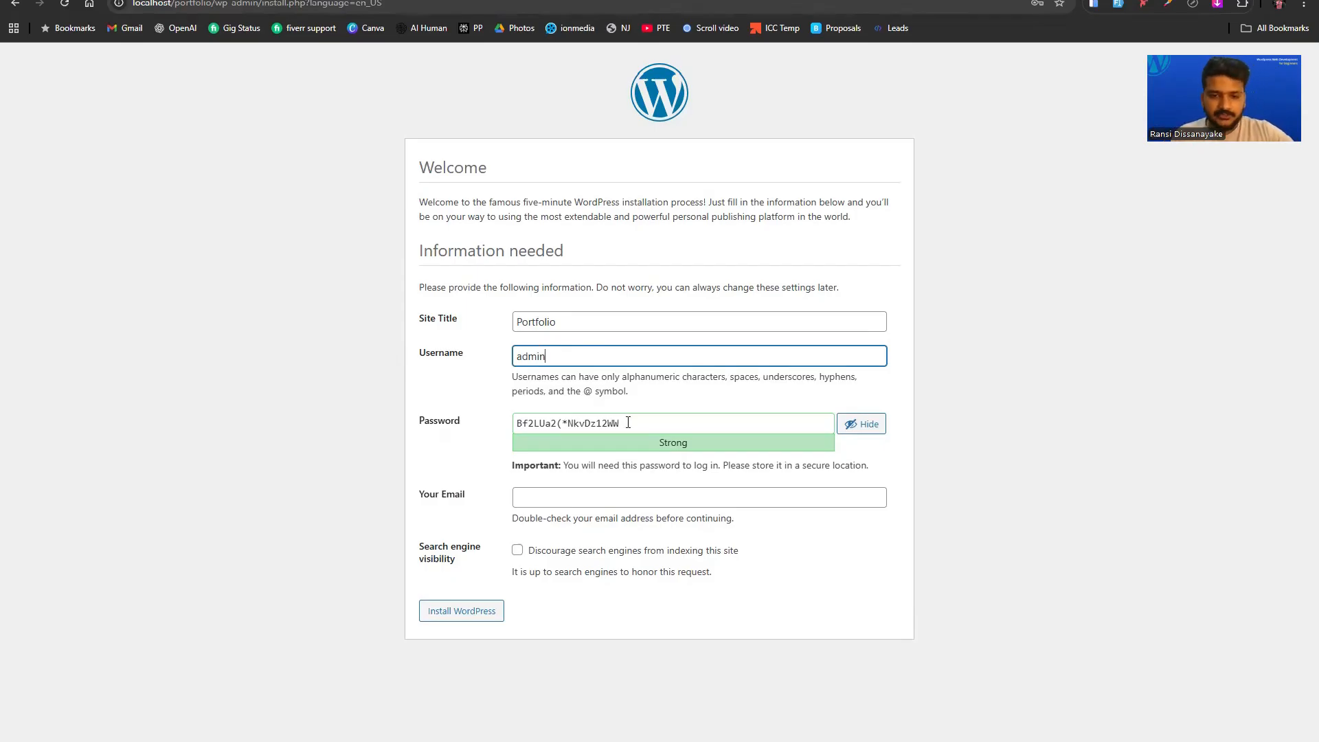
pyautogui.moveTo(627, 423); pyautogui.dragTo(500, 423)
pyautogui.write('123@Admin#')
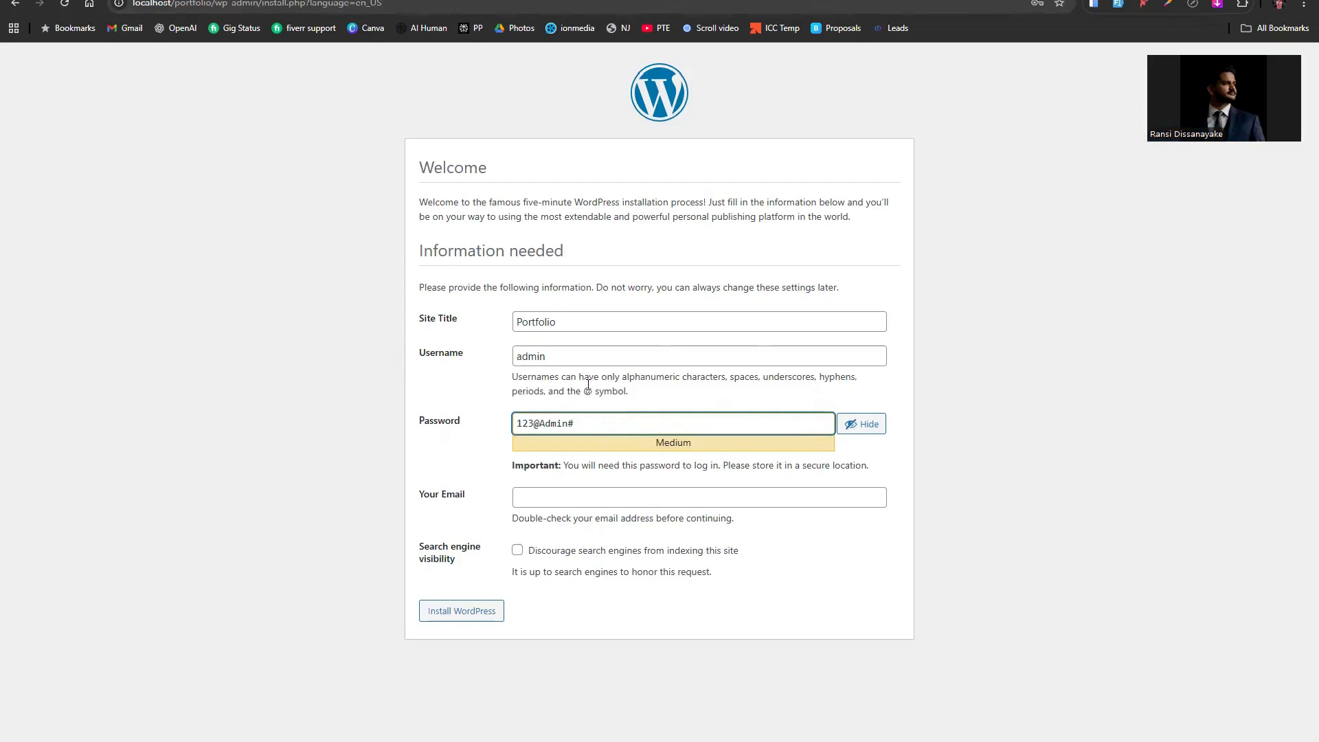
pyautogui.moveTo(595, 424); pyautogui.dragTo(489, 408)
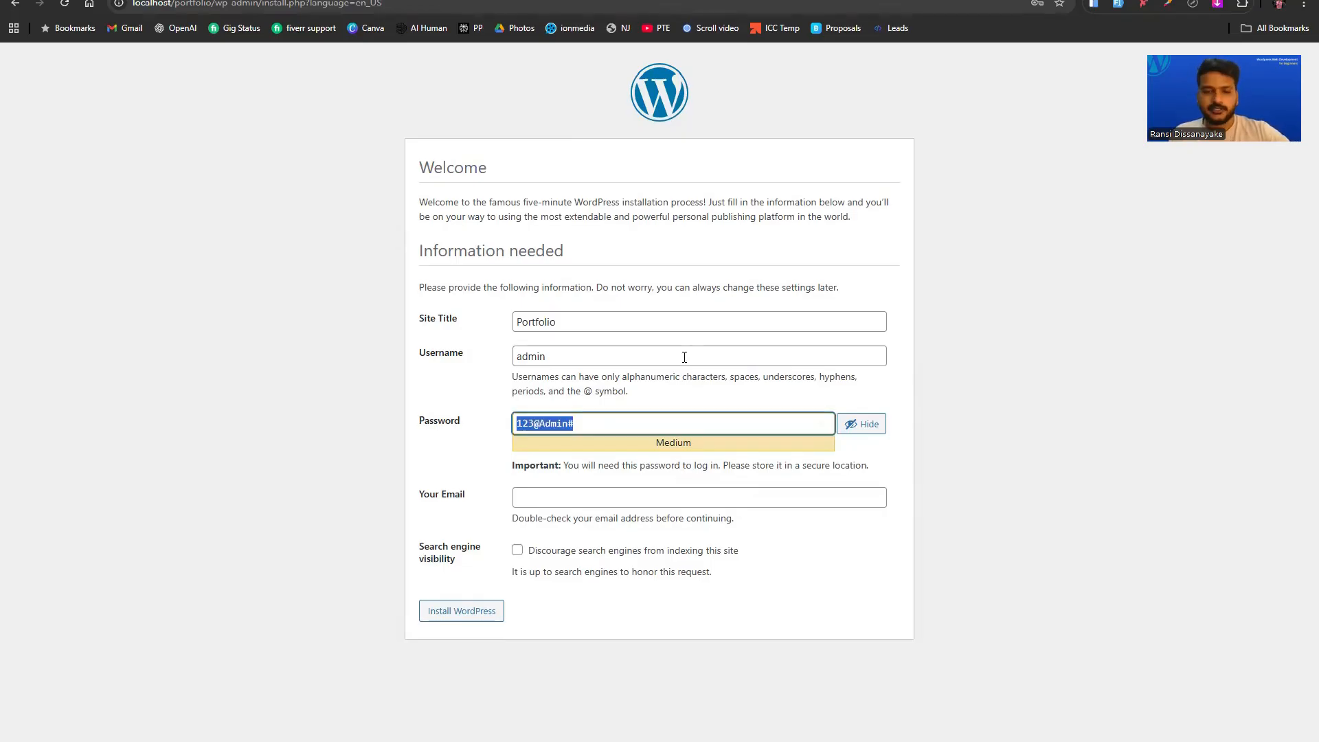
# Fill in the admin e-mail address, review the entries, and install WordPress.
pyautogui.click(563, 502)
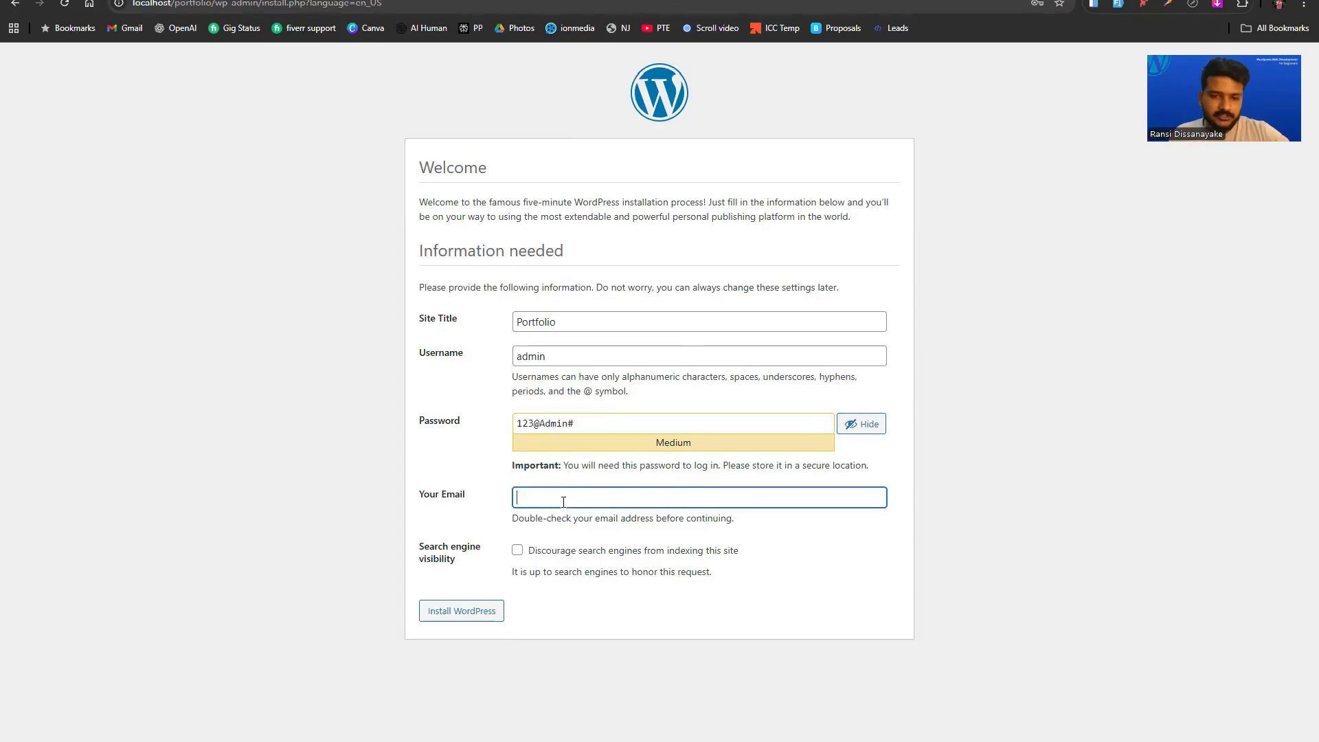
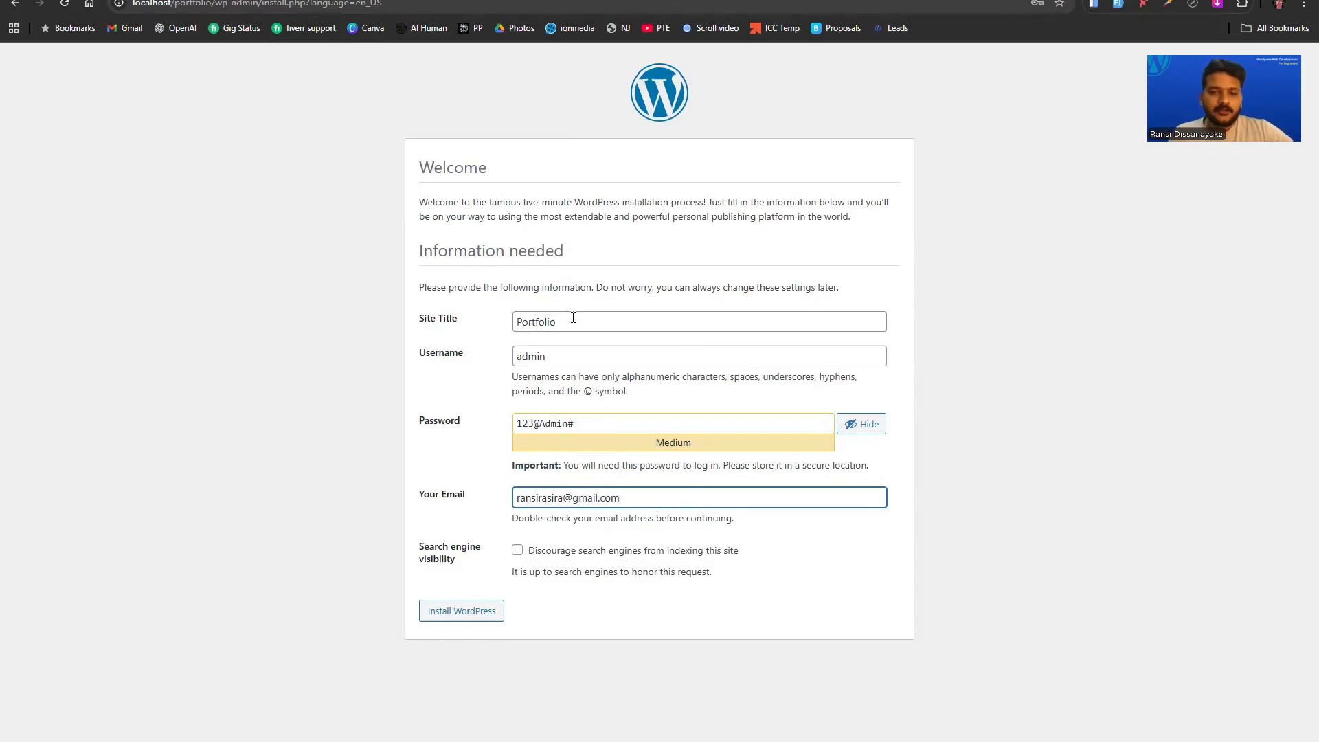
pyautogui.moveTo(595, 421); pyautogui.dragTo(250, 429)
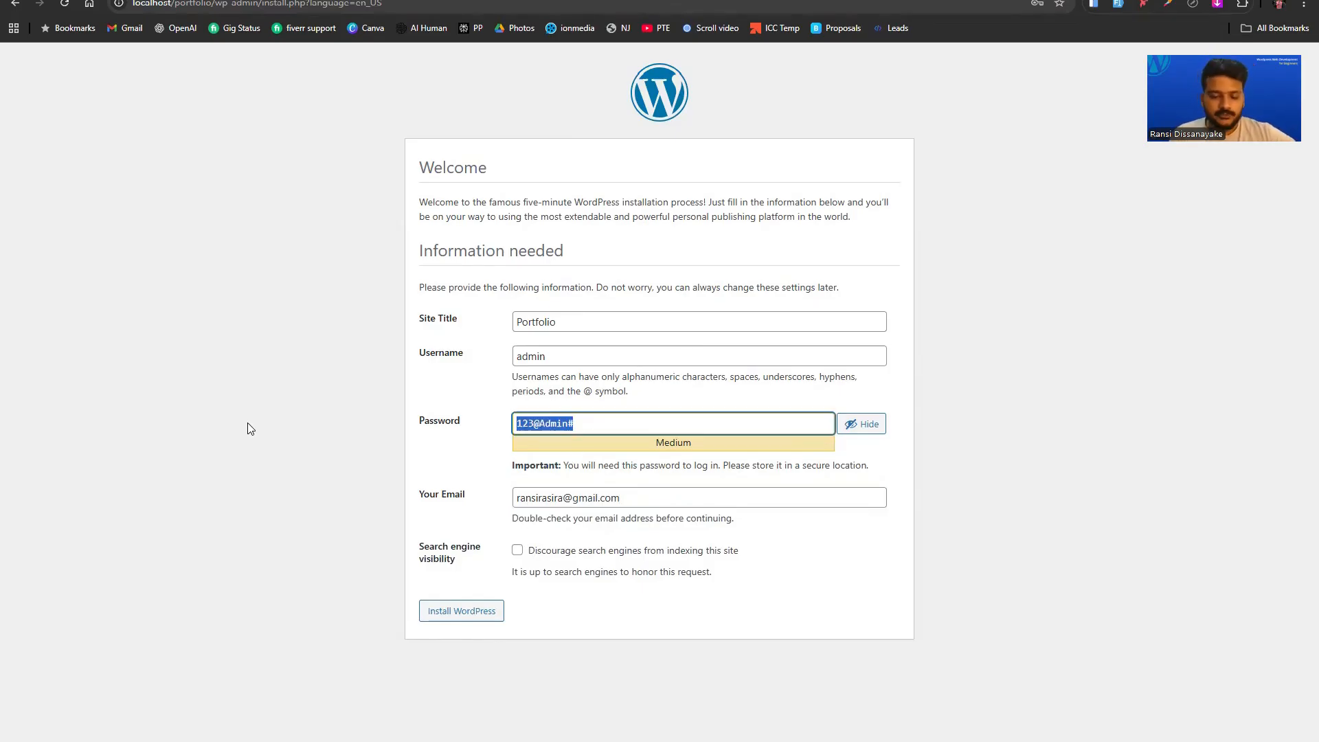
pyautogui.click(566, 359)
pyautogui.click(577, 317)
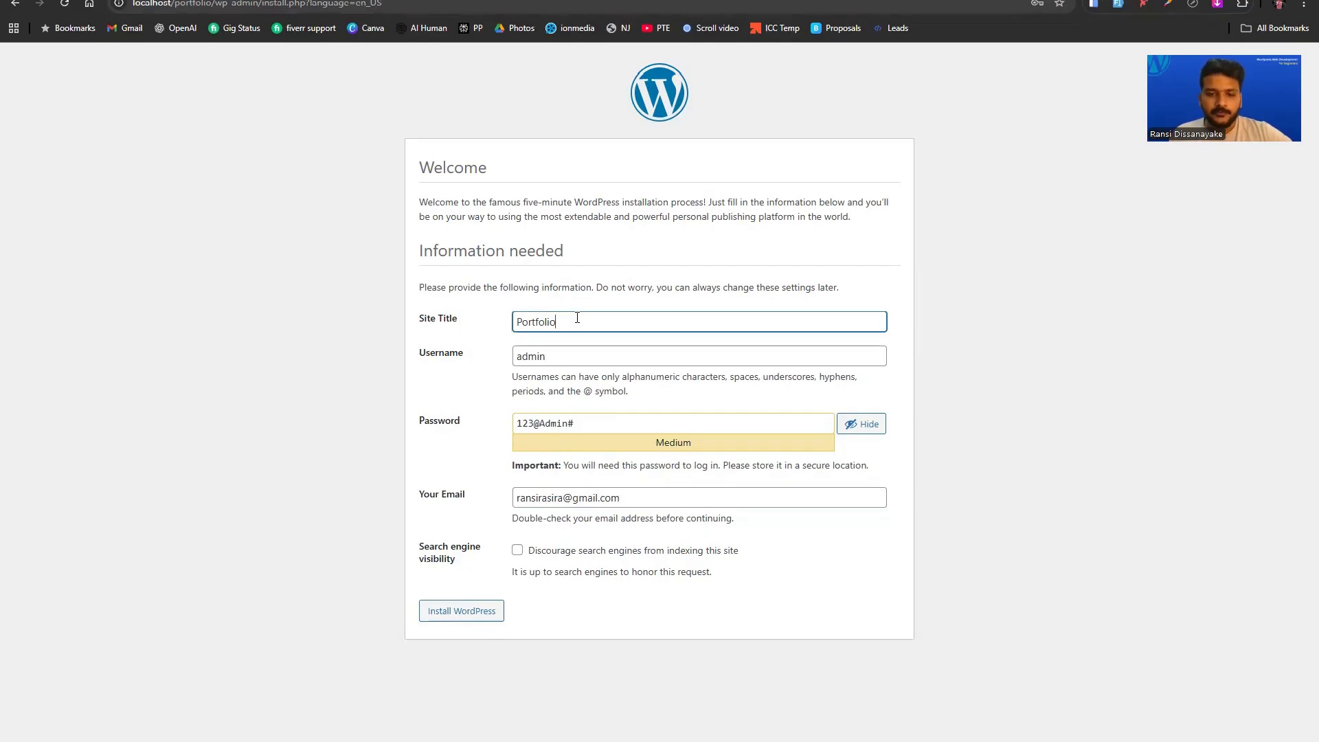
pyautogui.click(486, 613)
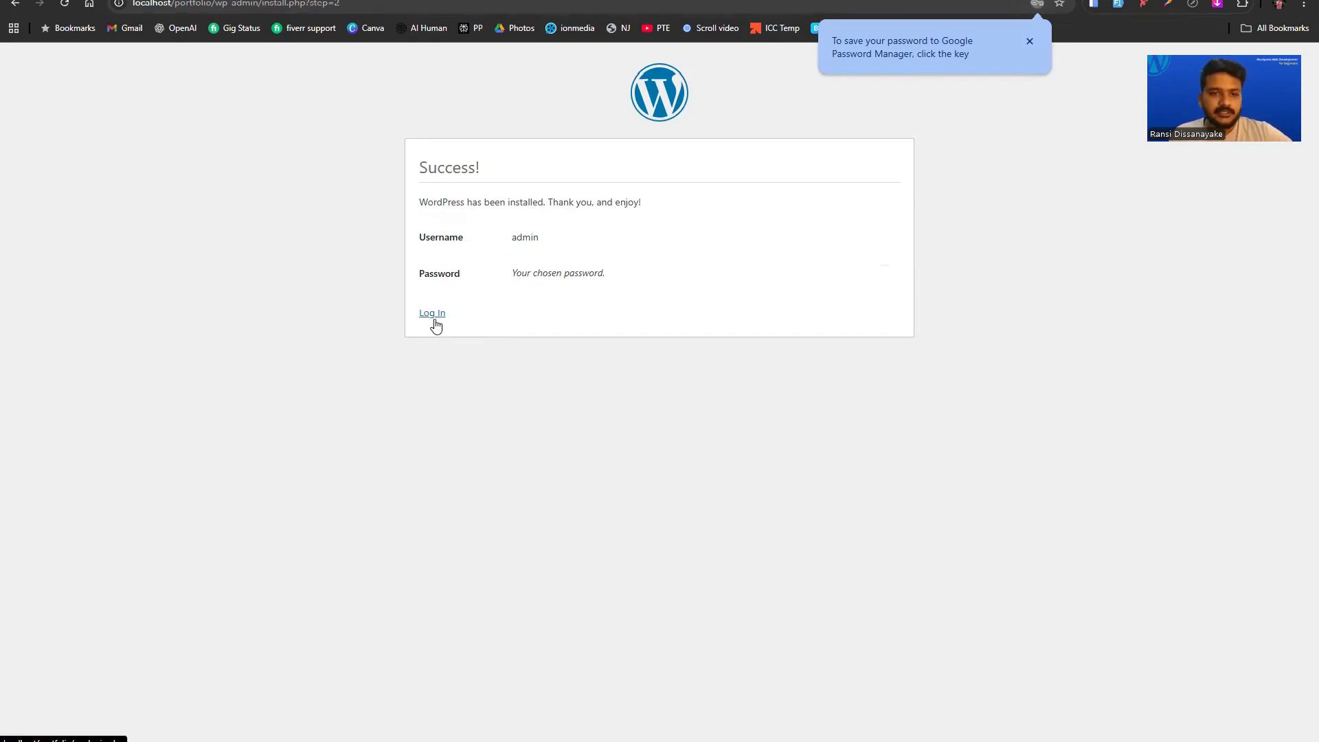
# Log in as admin with the account password, checking it before signing in.
pyautogui.click(432, 313)
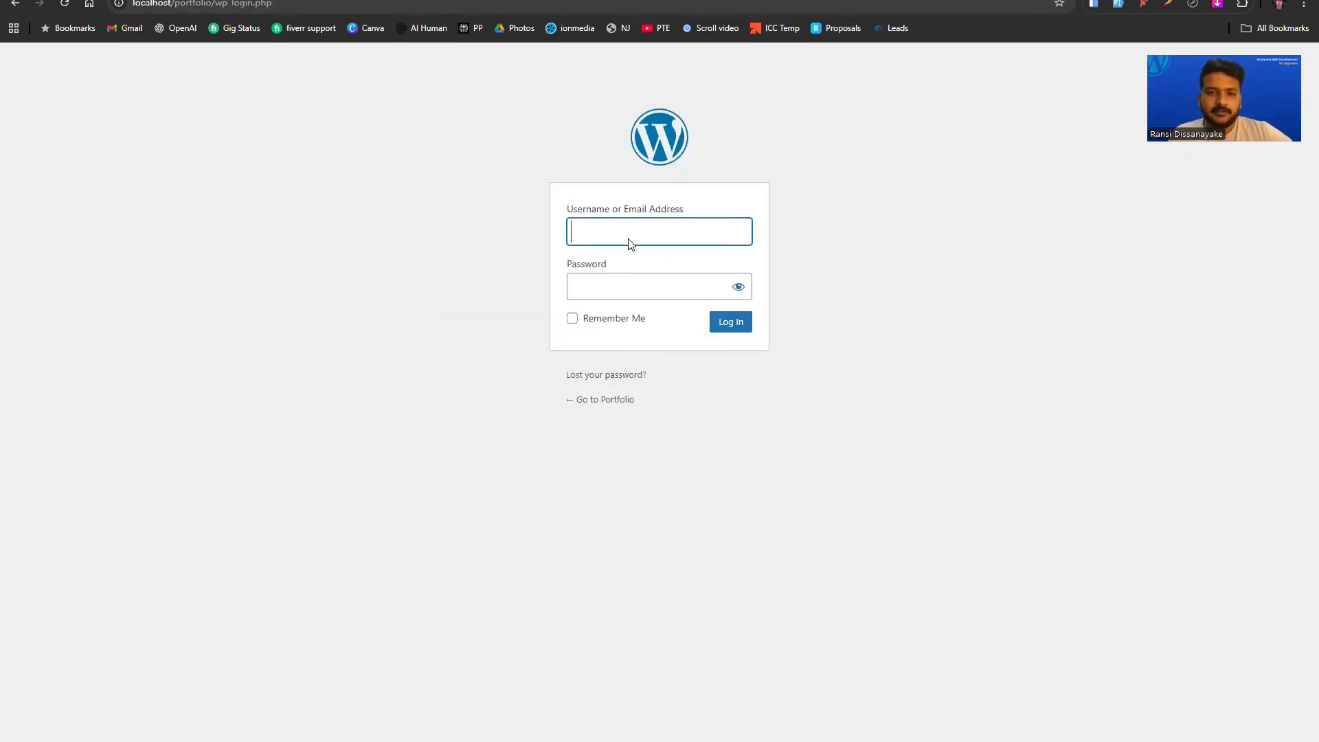
pyautogui.write('admin')
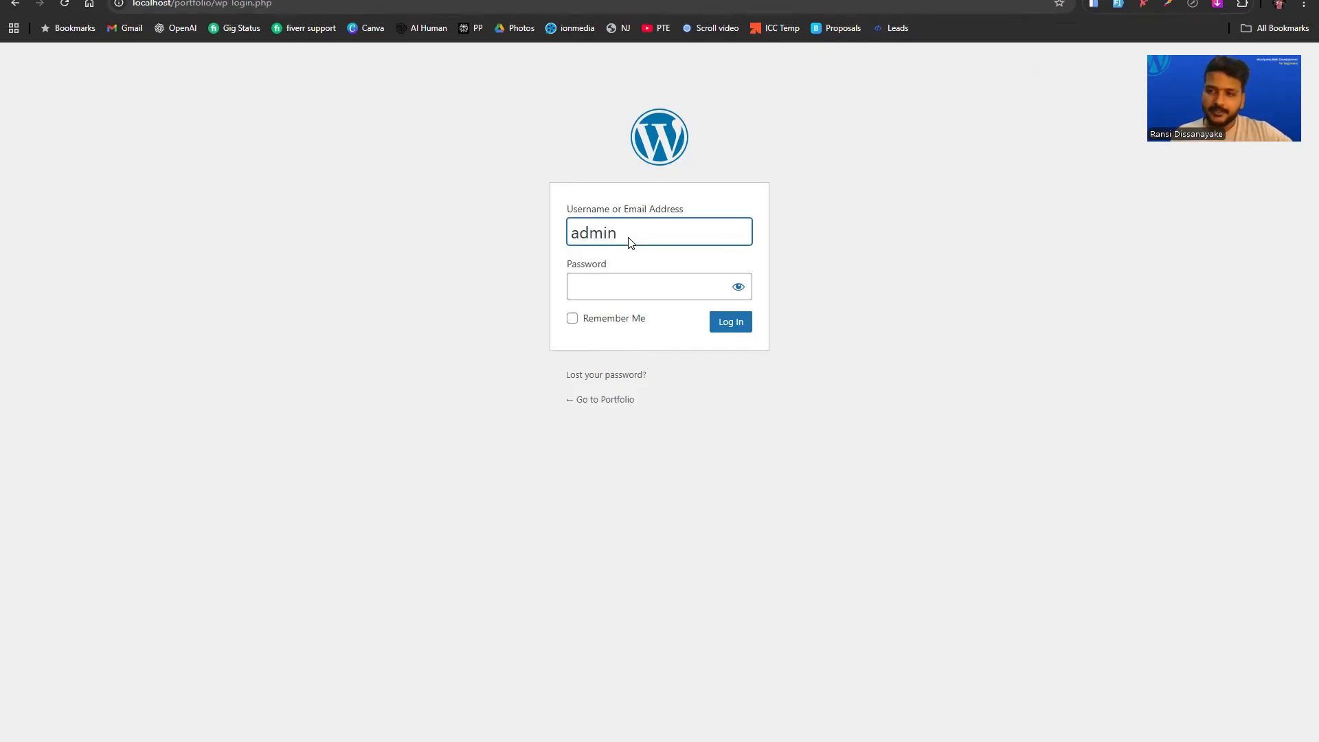
pyautogui.click(627, 292)
pyautogui.write('**********')
pyautogui.click(739, 286)
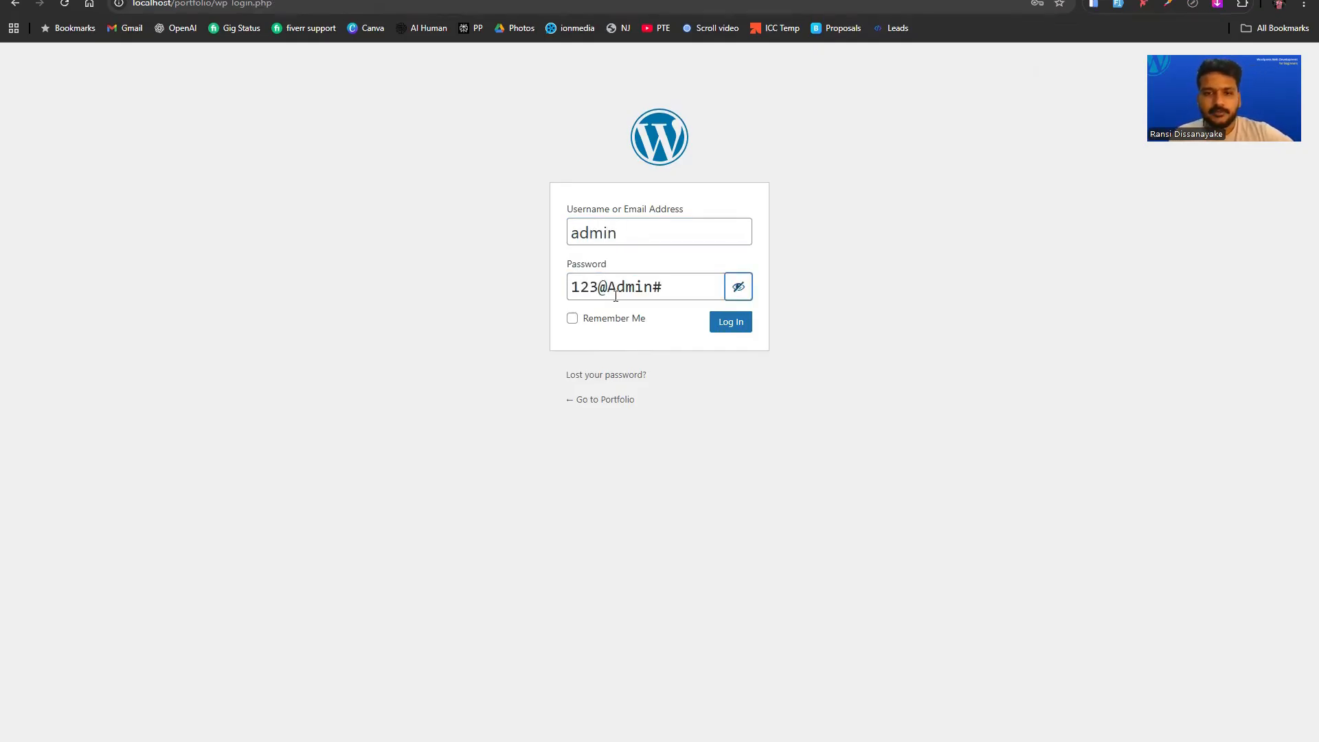
pyautogui.click(732, 331)
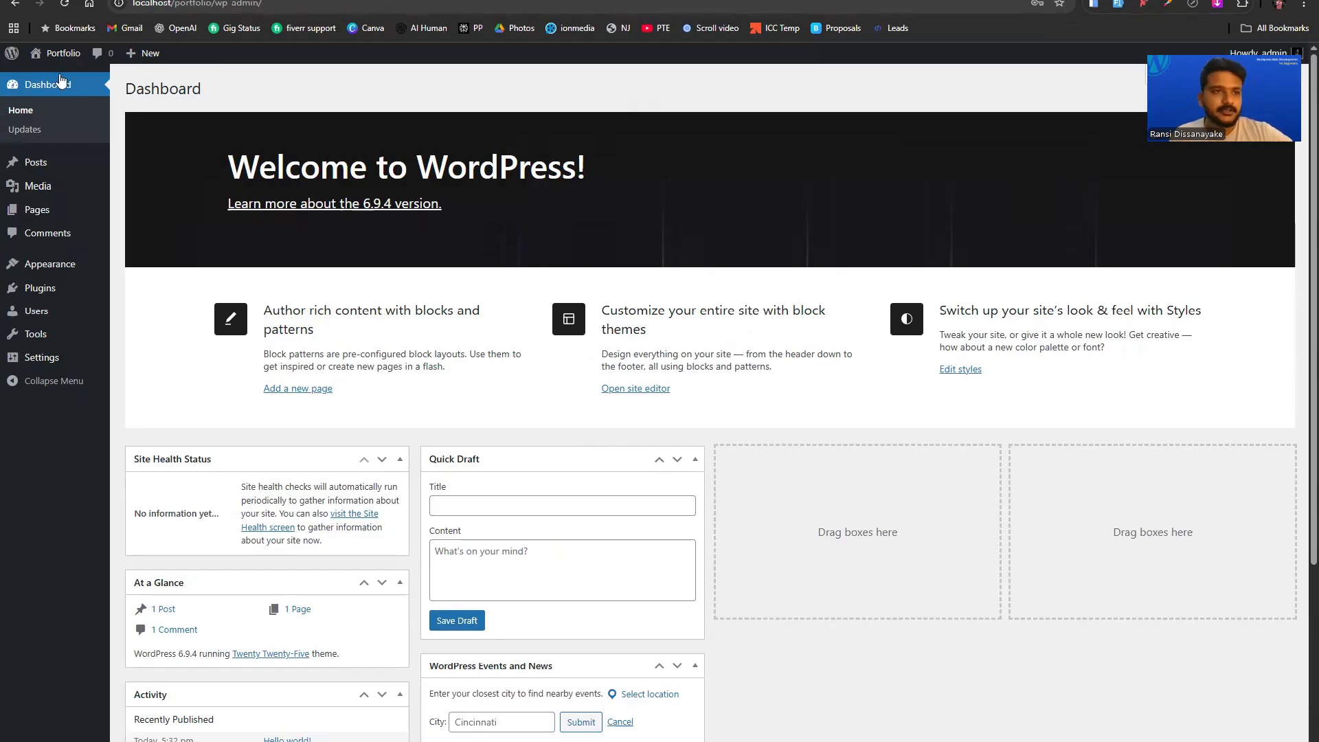
# Visit the Portfolio site's front end, then return to the admin dashboard.
pyautogui.moveTo(64, 63)
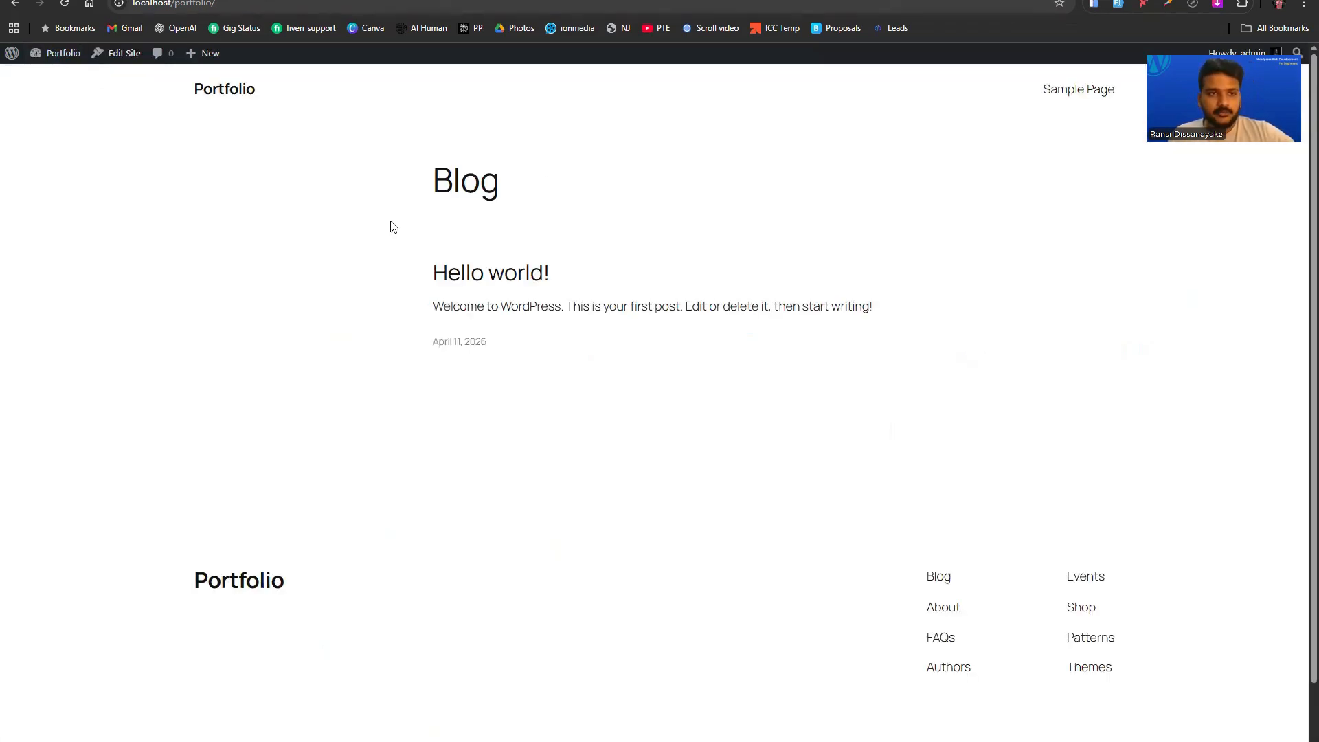
pyautogui.click(62, 55)
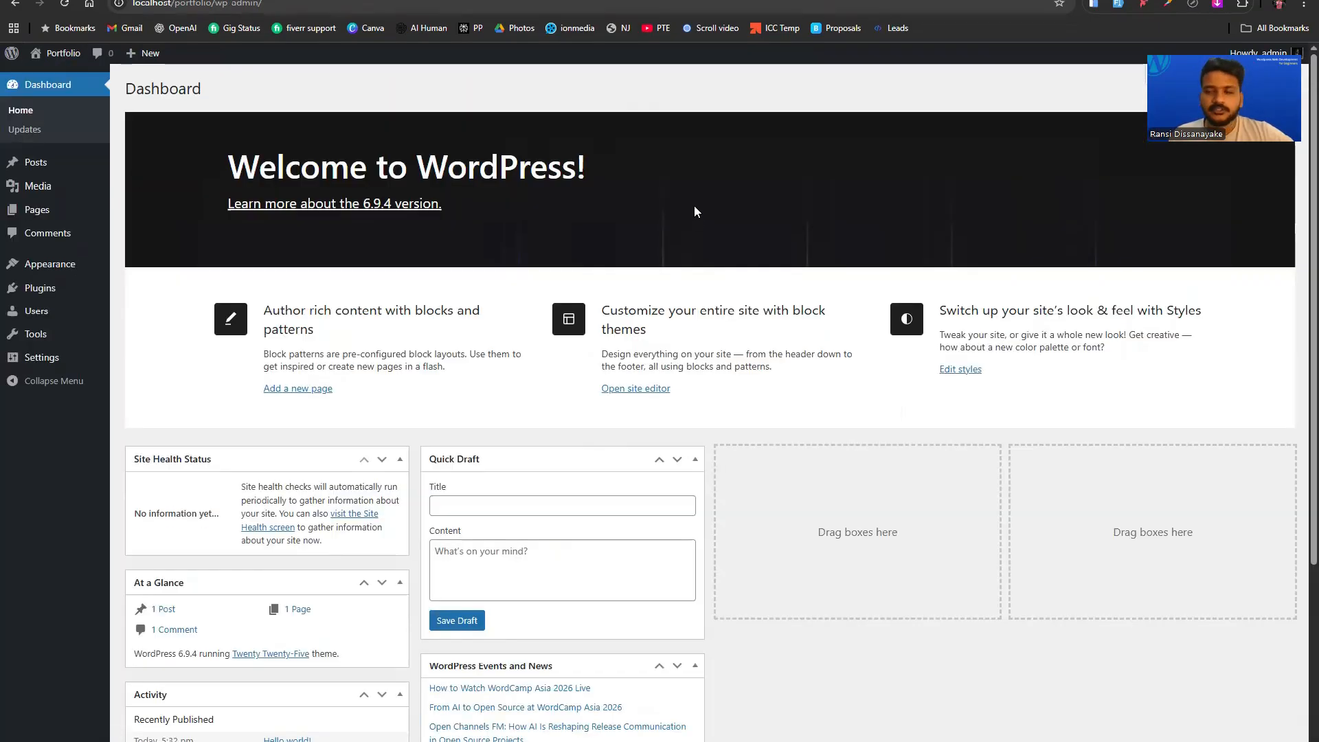
pyautogui.click(69, 55)
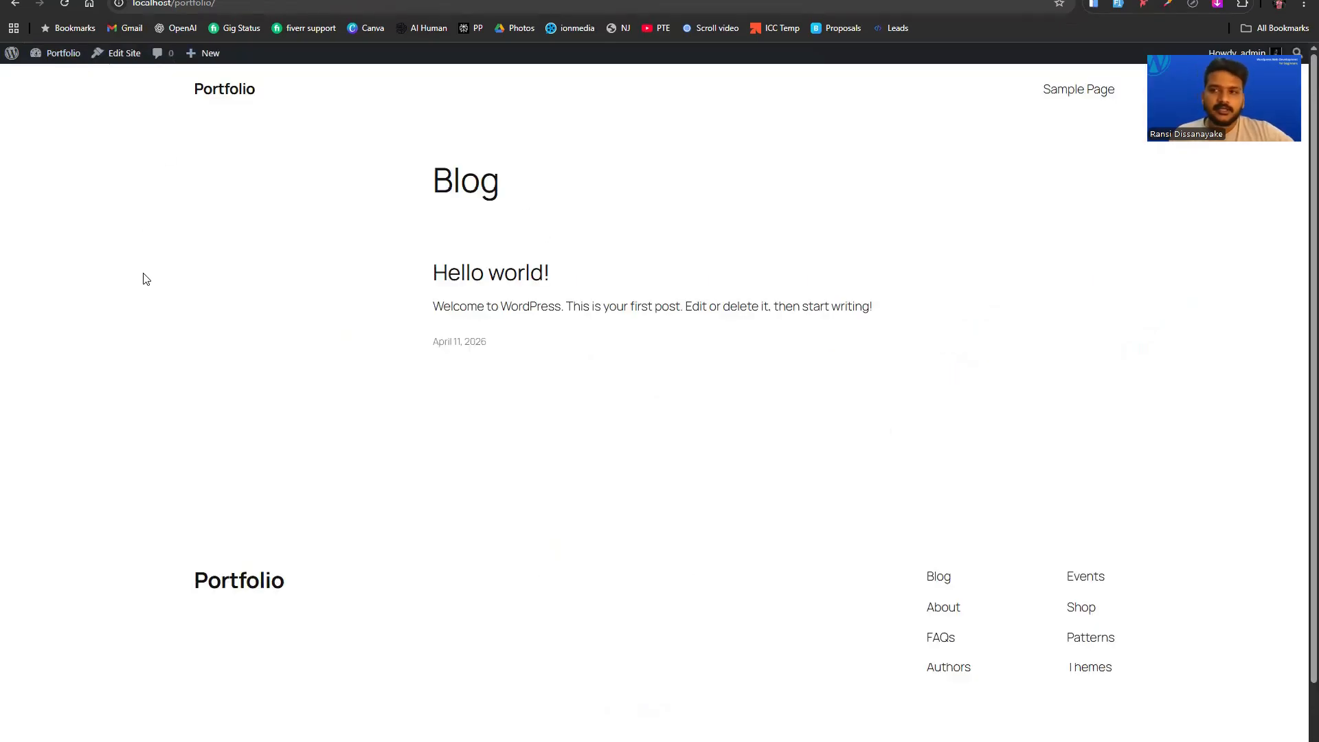
pyautogui.click(64, 55)
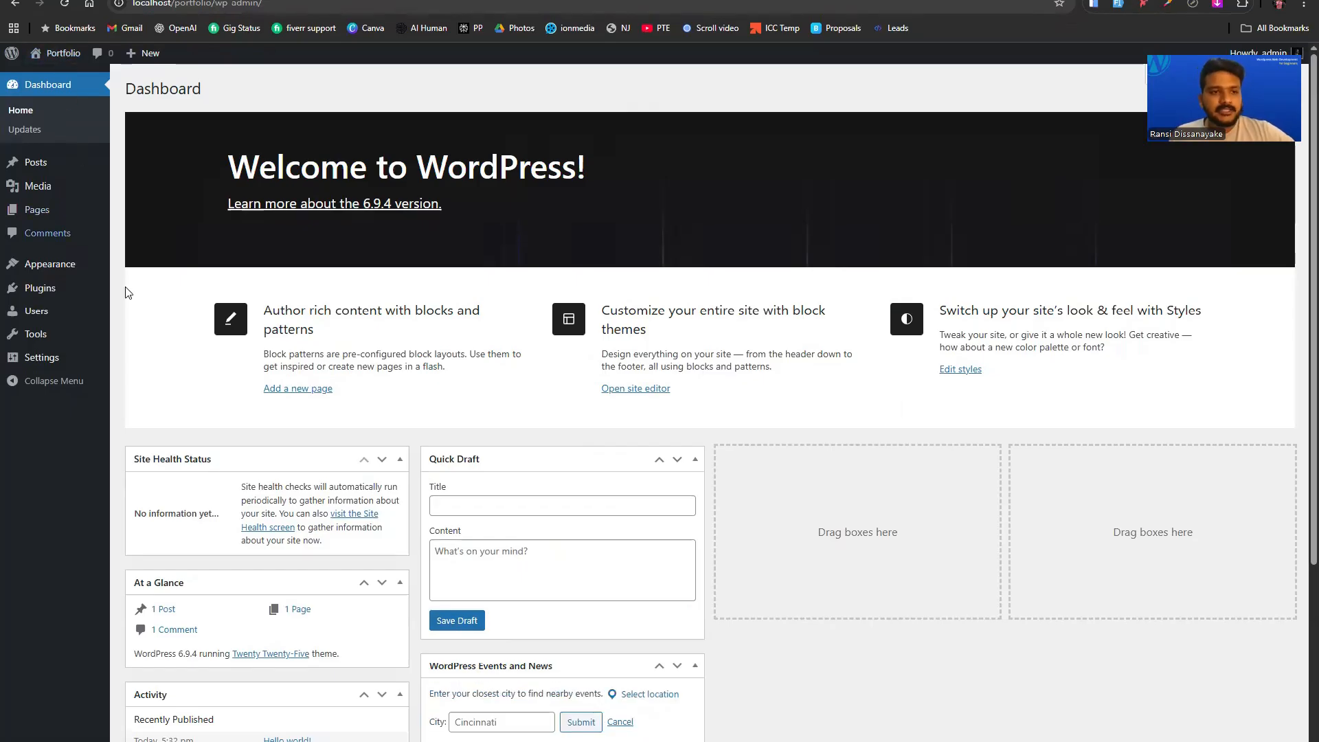
# Open the Portfolio front end in a new tab and go back to the Dashboard tab.
pyautogui.moveTo(66, 60)
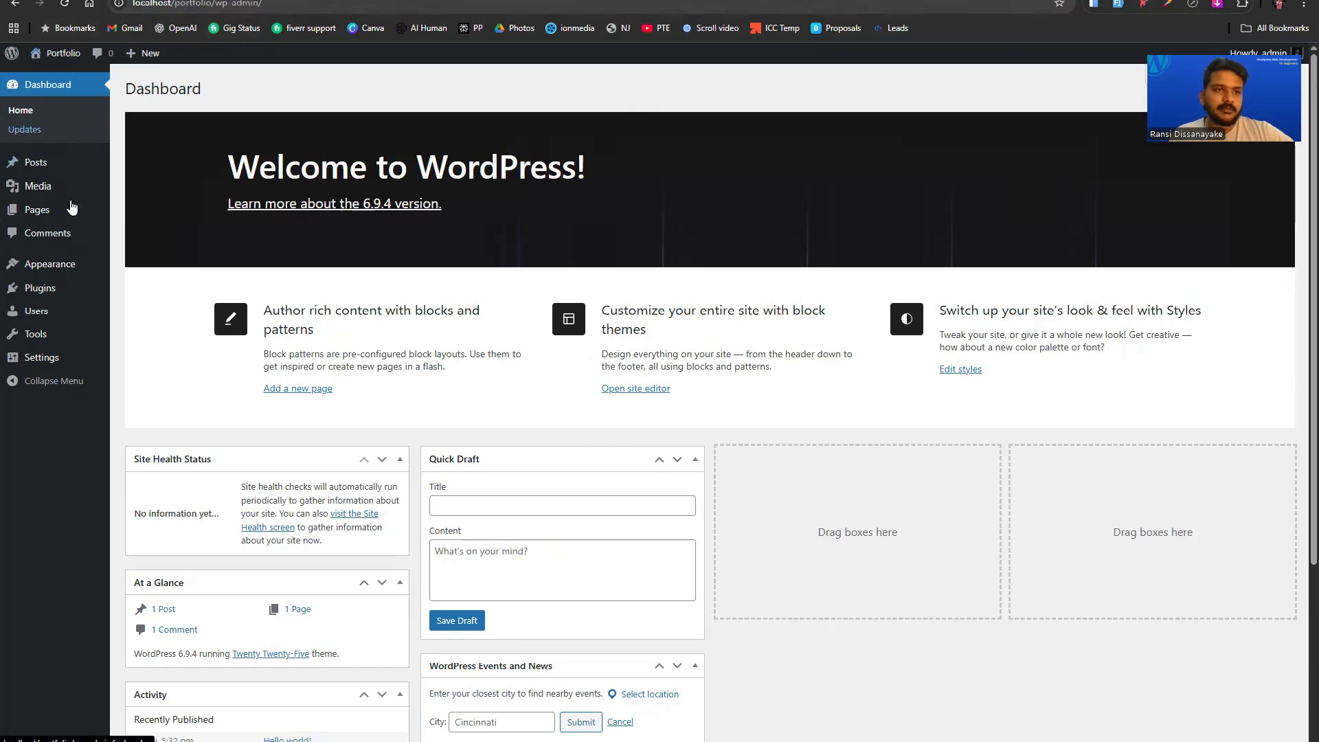
pyautogui.rightClick(56, 57)
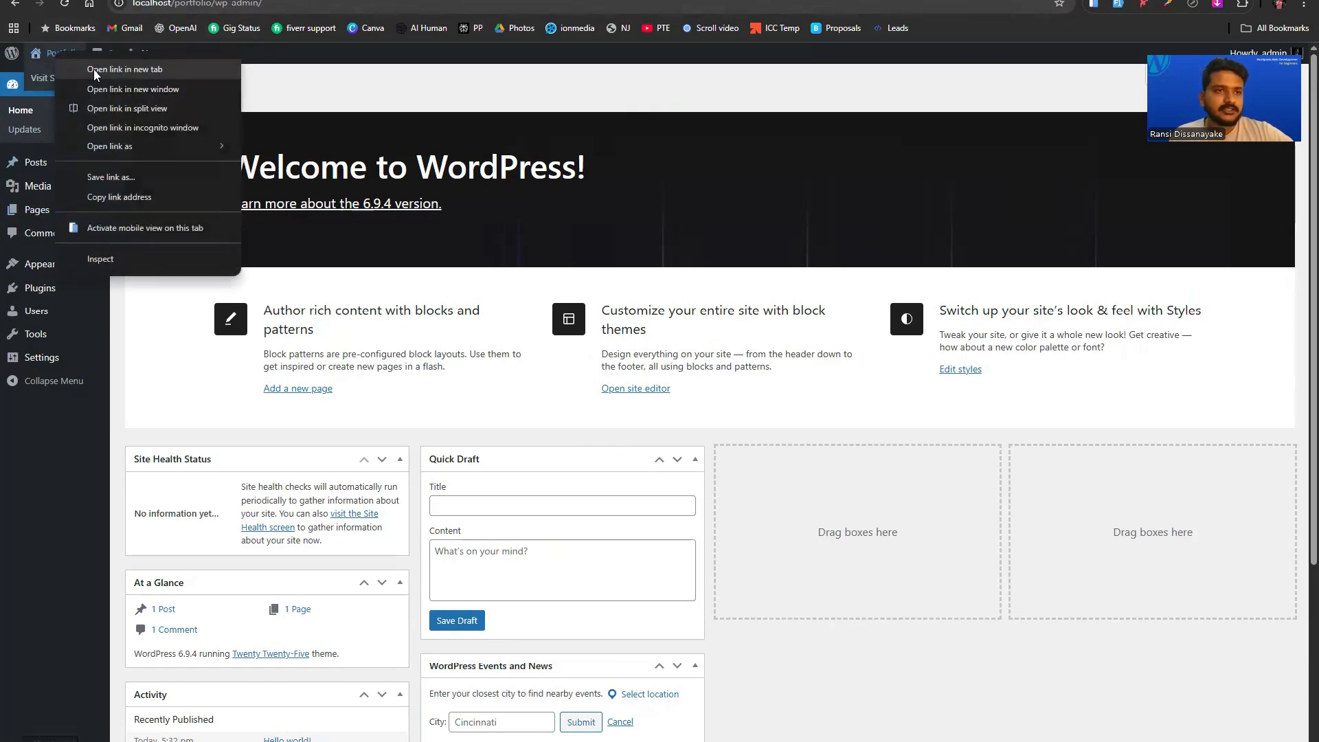
pyautogui.click(93, 69)
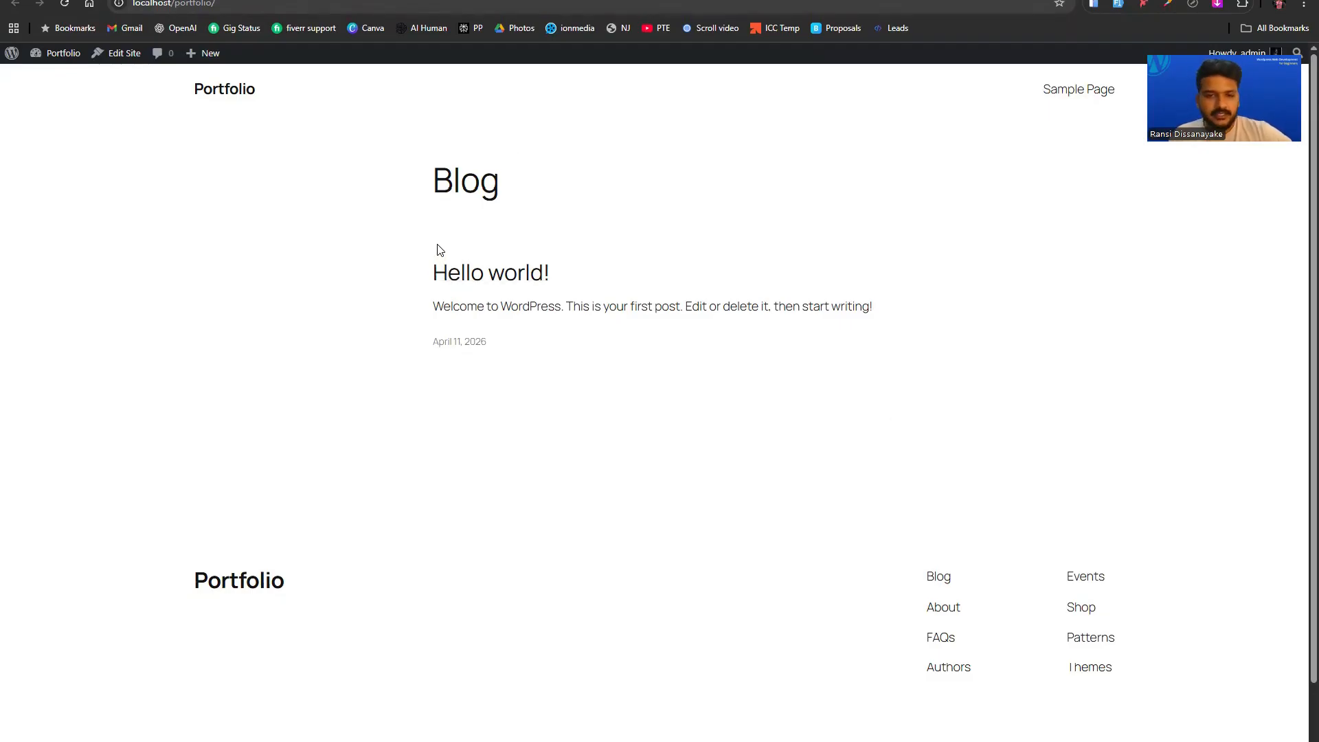
pyautogui.click(302, 0)
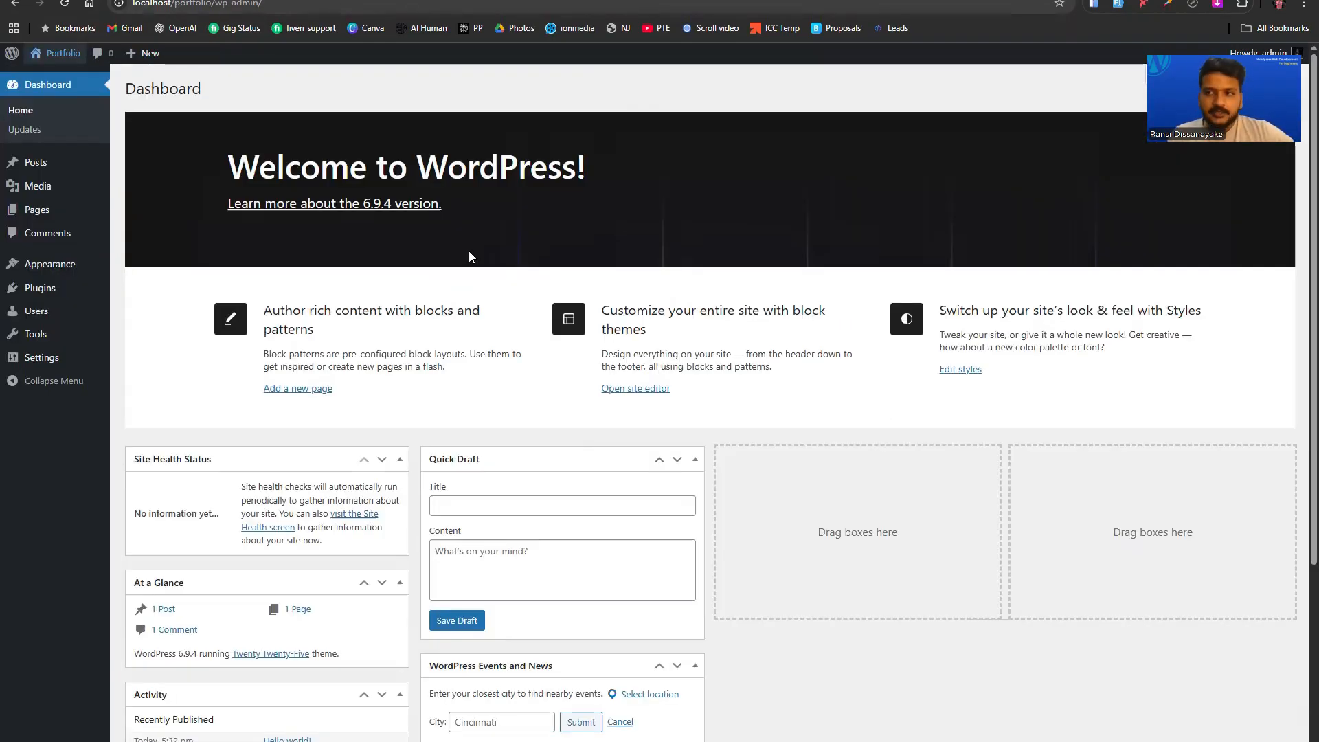